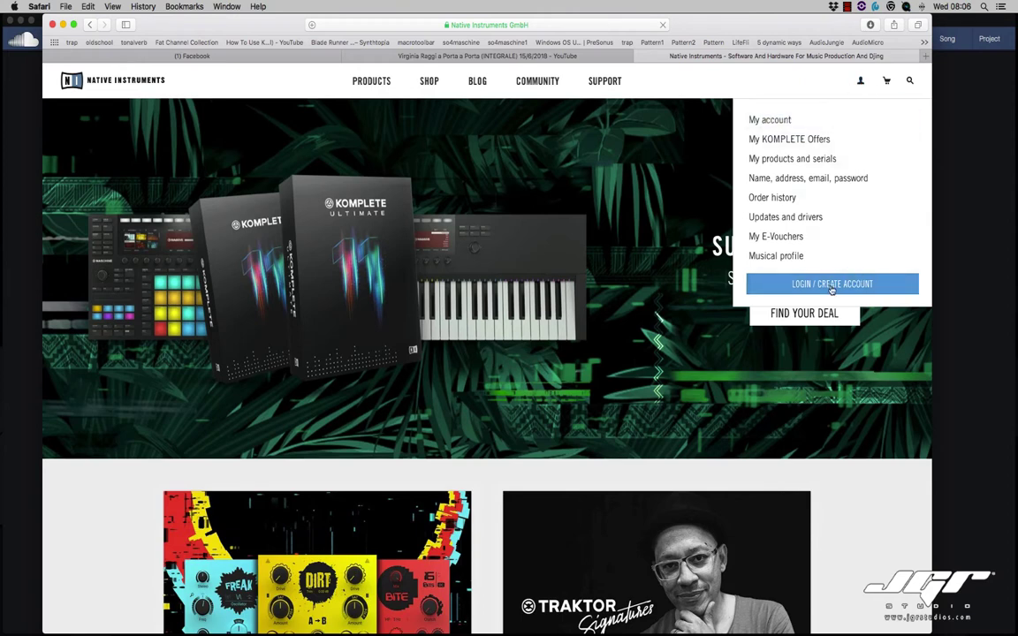
- Open the login and account-creation forms and log in to the Native Instruments site with the saved email and account password
click(859, 281)
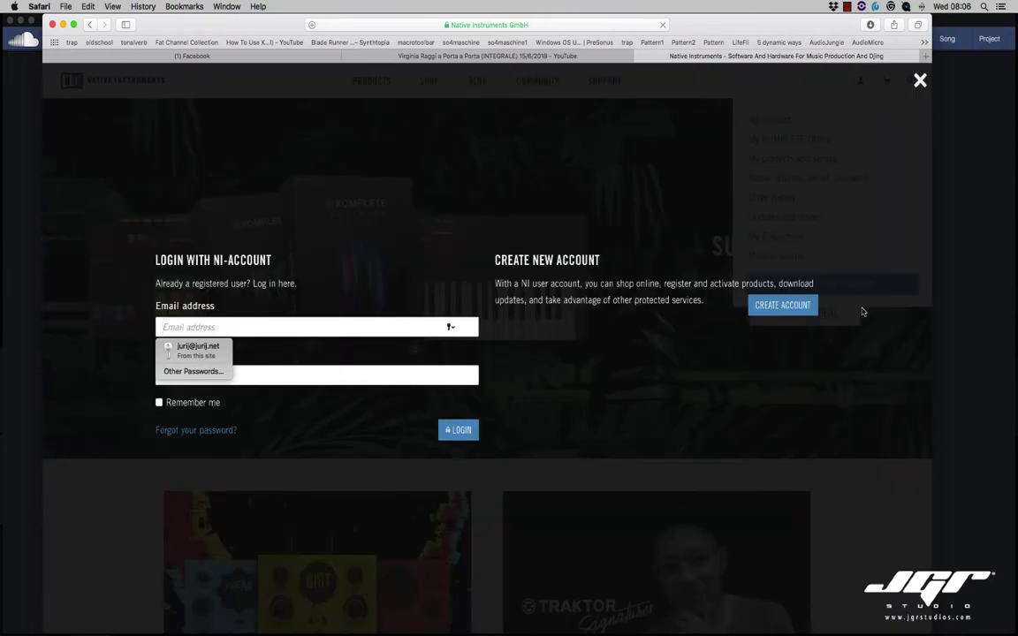
click(782, 306)
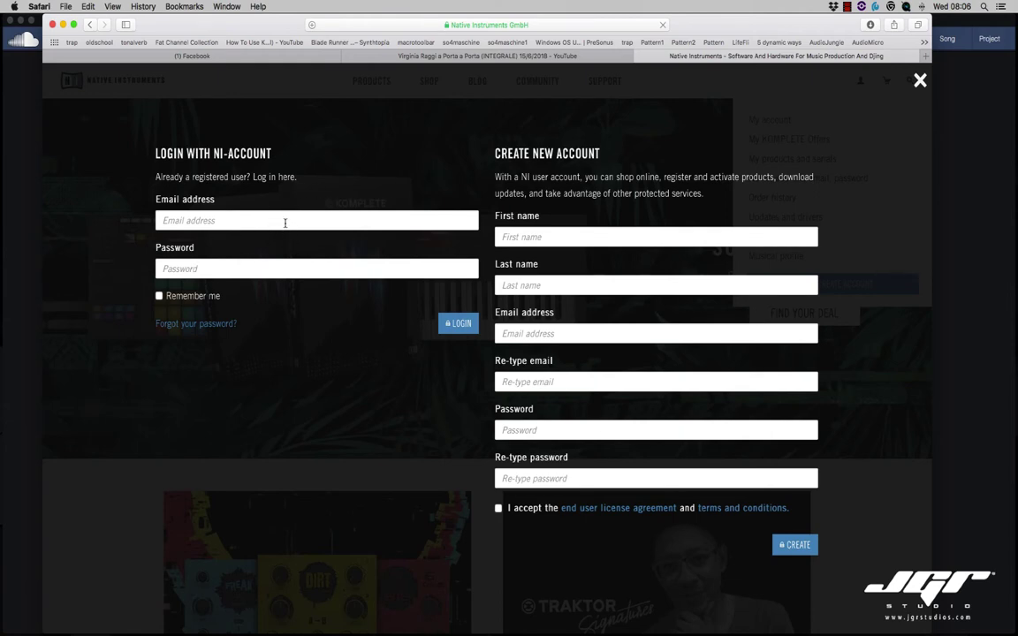
click(284, 223)
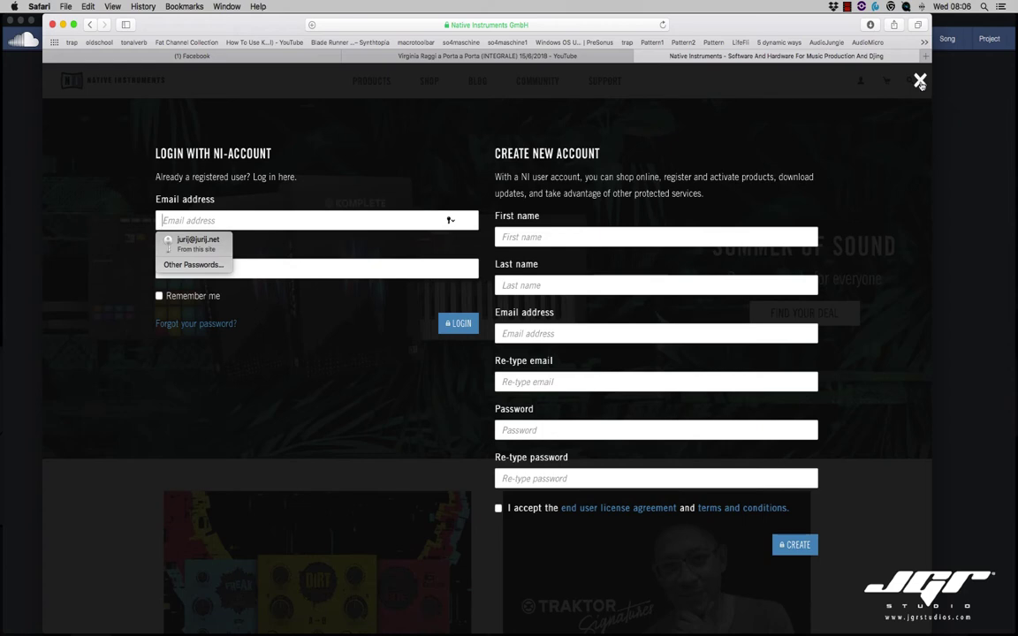
click(199, 243)
click(468, 327)
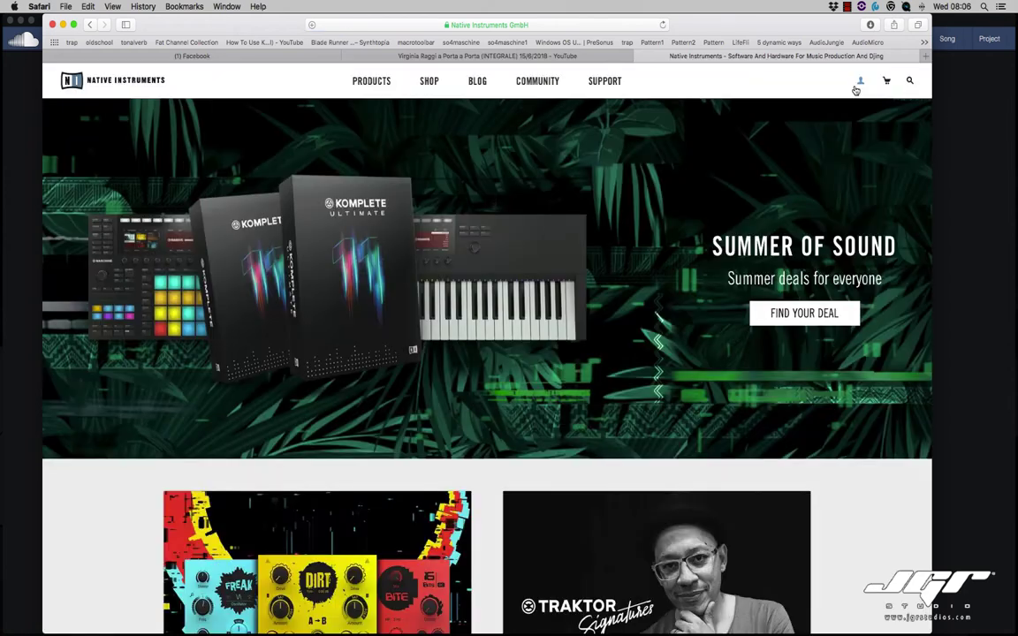
- Open the account's products and serials page
click(858, 82)
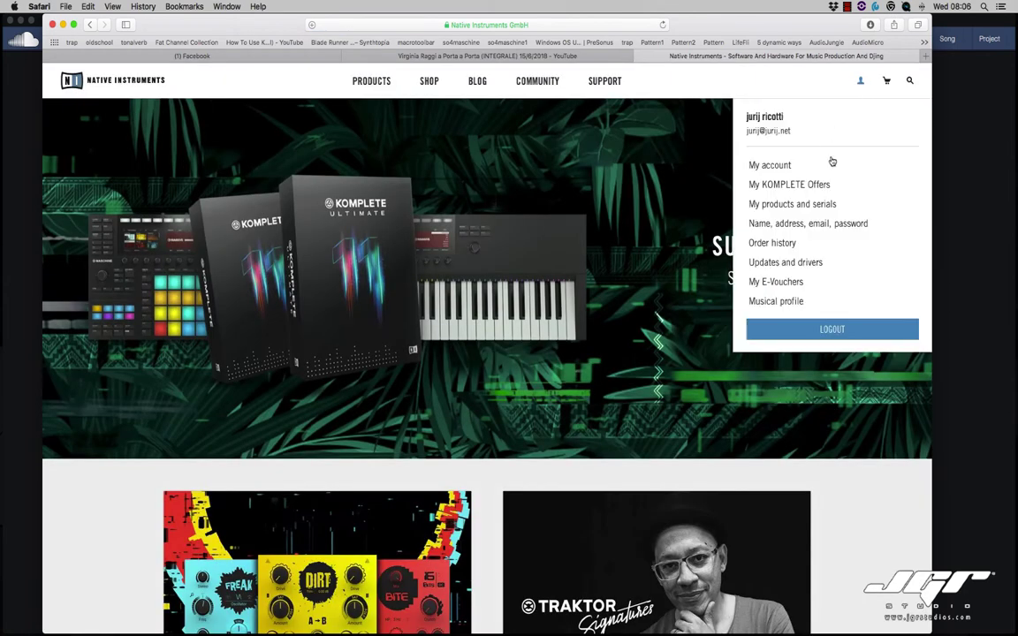
click(803, 206)
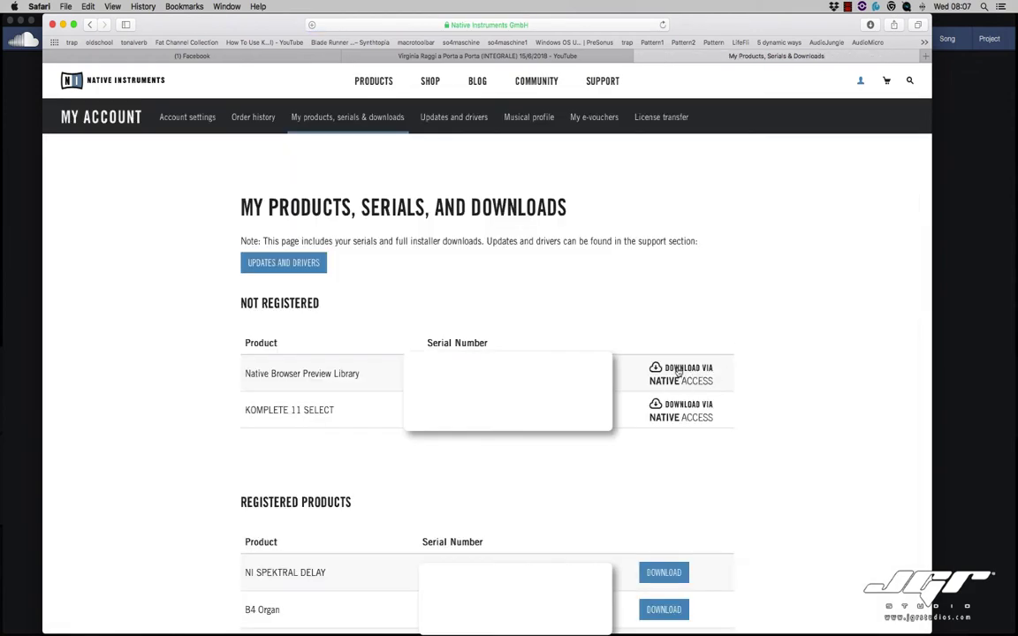
- Switch to Native Access and log in with the account email and password
mouse_move(875, 625)
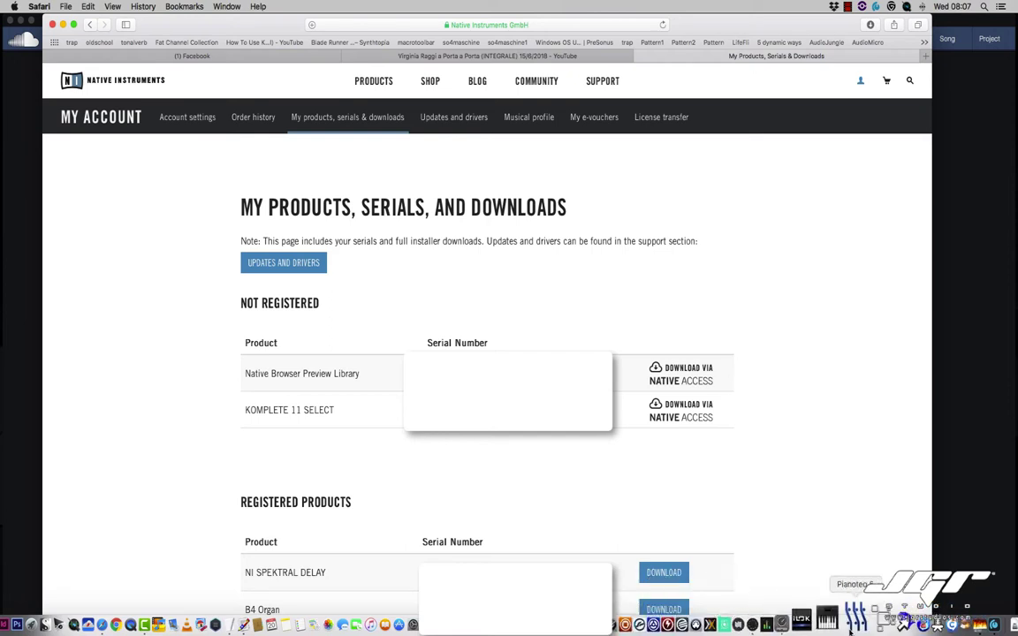
click(850, 627)
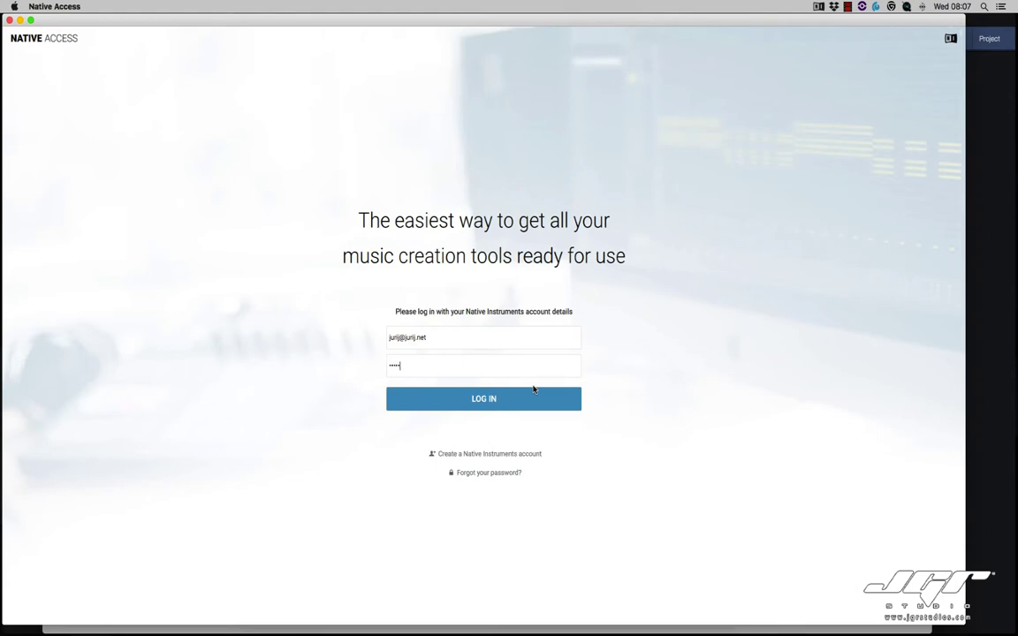
click(533, 390)
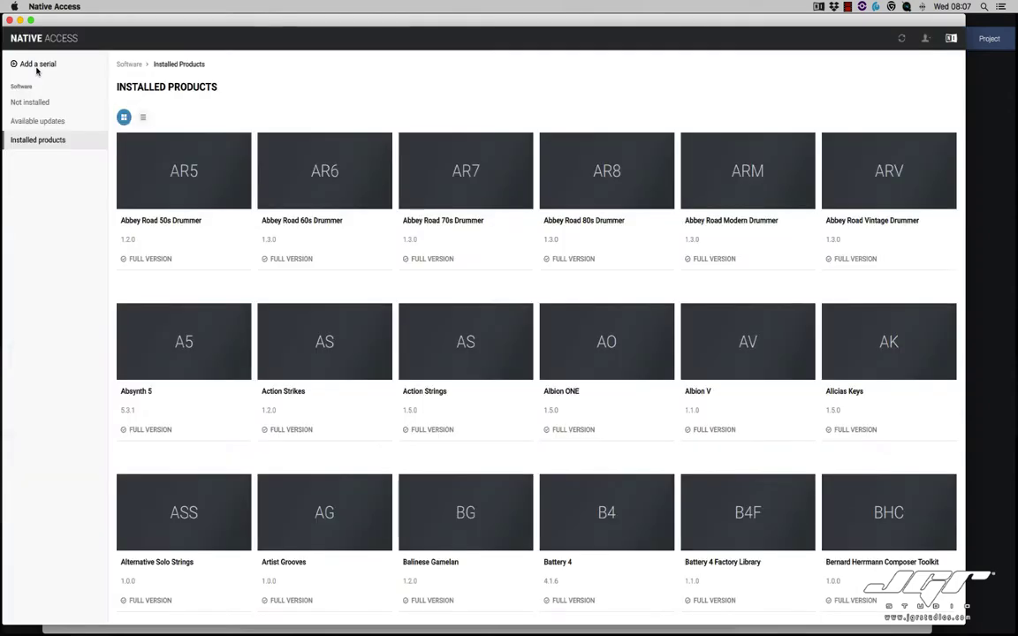
- Open the form for adding a serial, cancel it, and view the list of products not installed
click(38, 67)
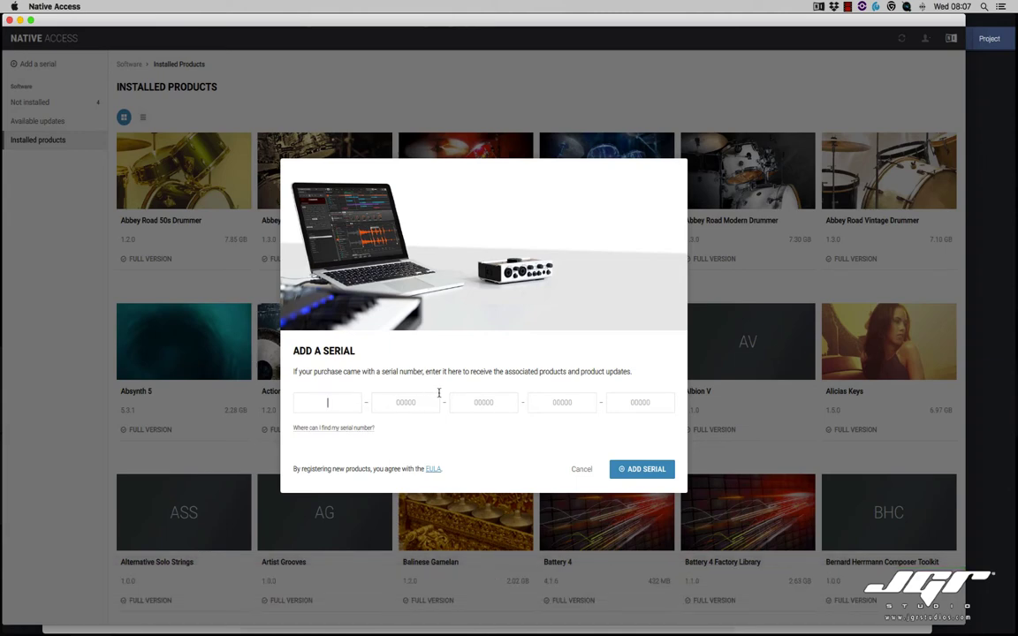
click(579, 469)
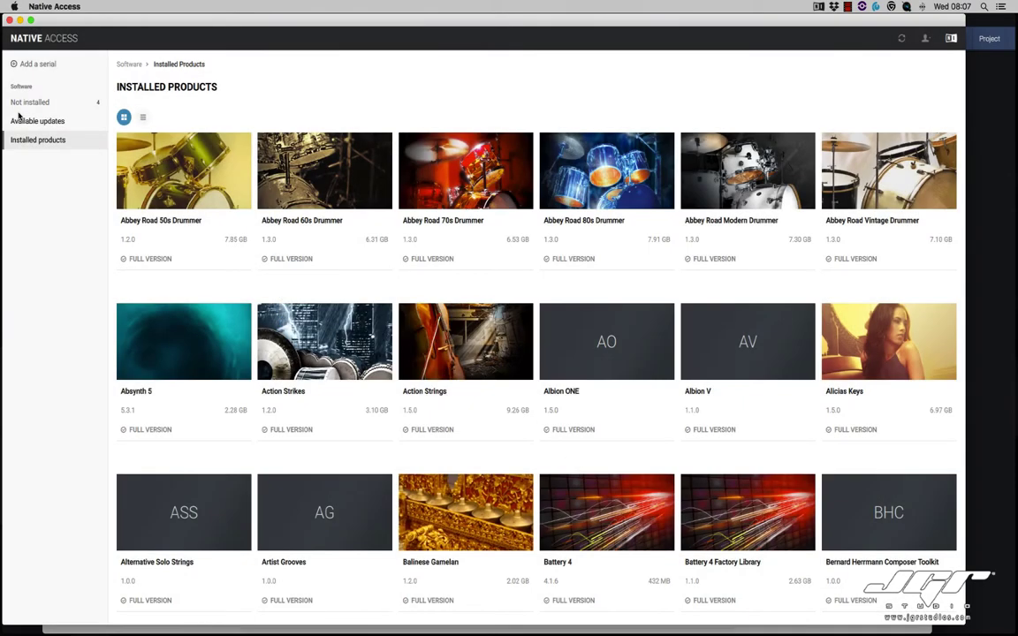
click(36, 100)
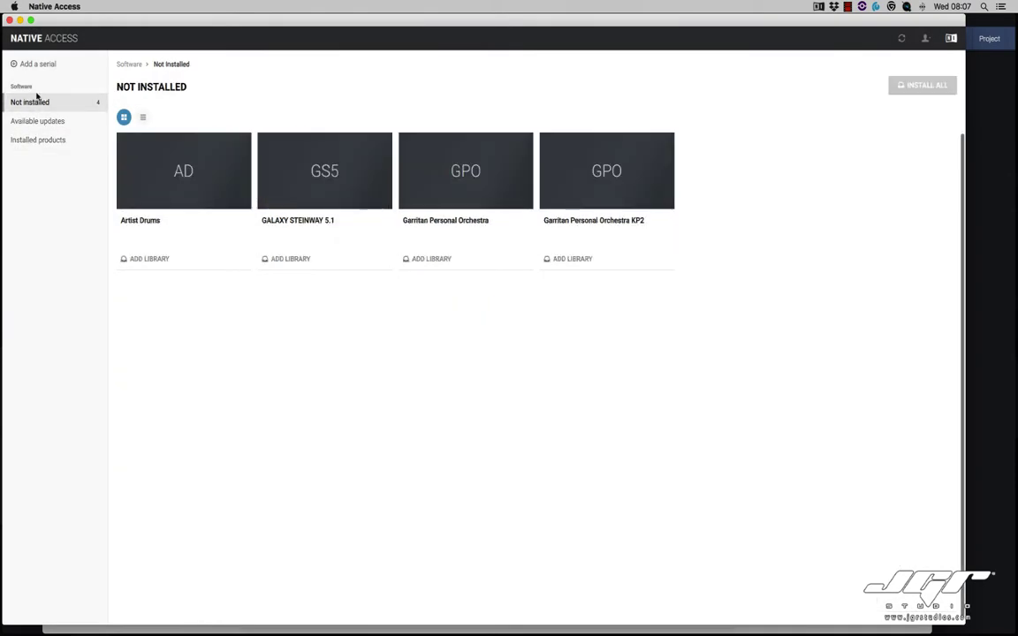
click(65, 140)
click(42, 103)
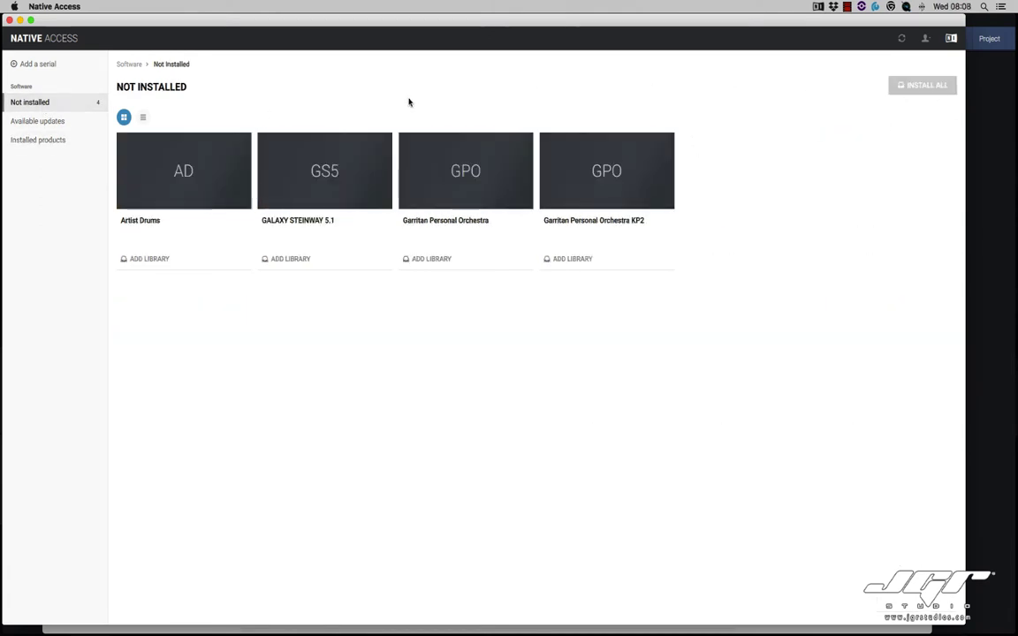
- Examine the installed products from first to last, and check for available updates
click(60, 140)
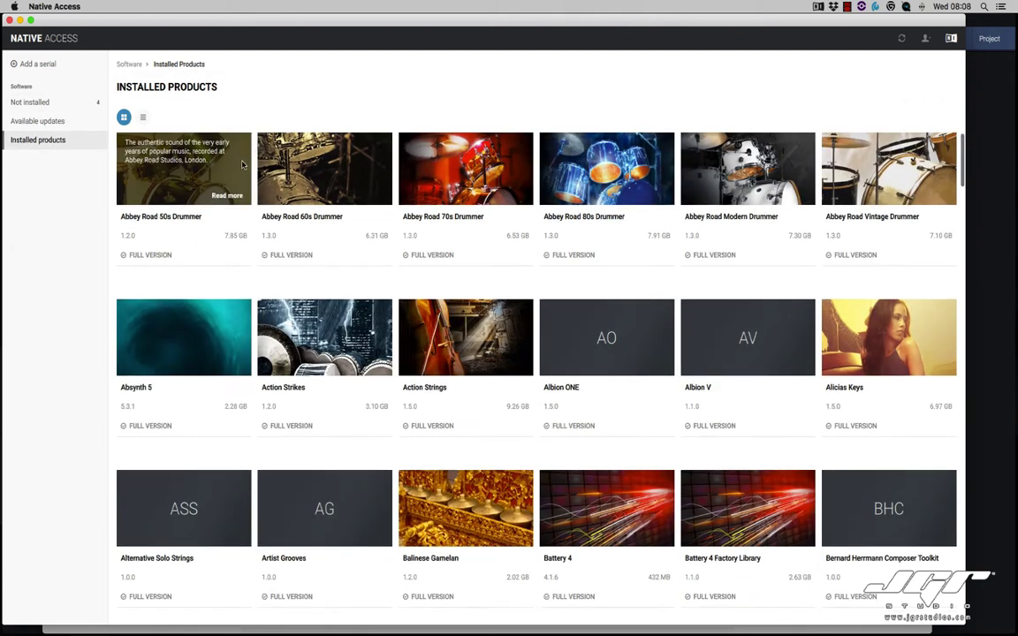
scroll(242, 162, down, 3)
scroll(243, 163, down, 12)
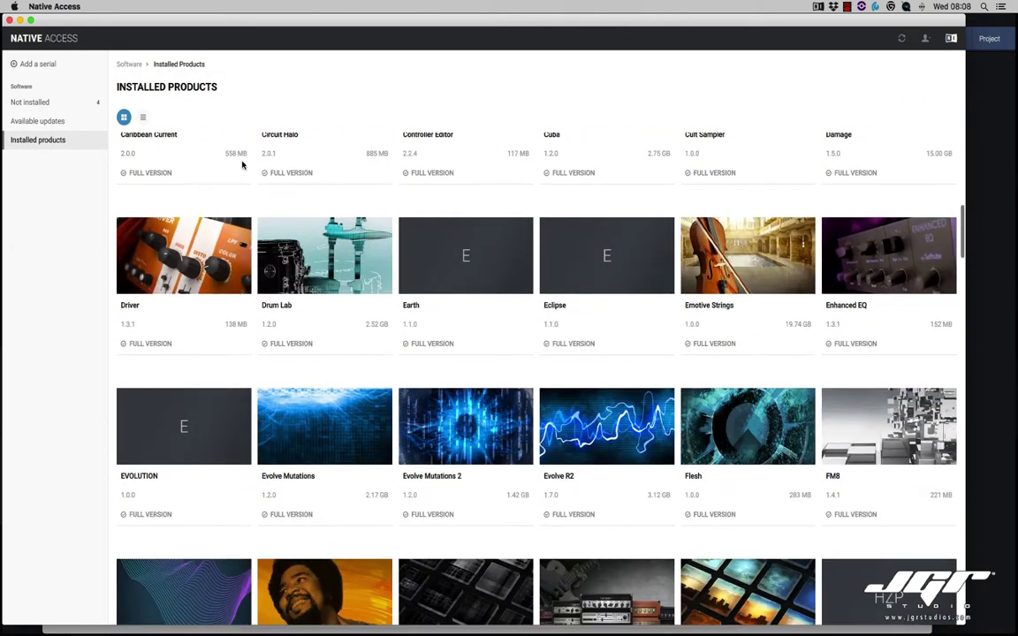
scroll(243, 163, down, 15)
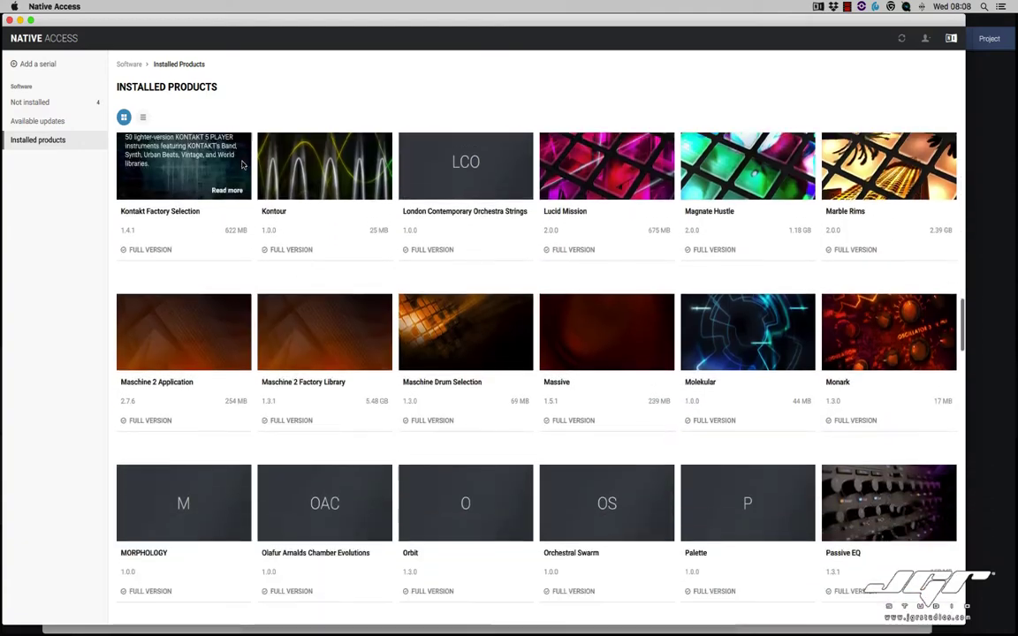
scroll(243, 163, down, 20)
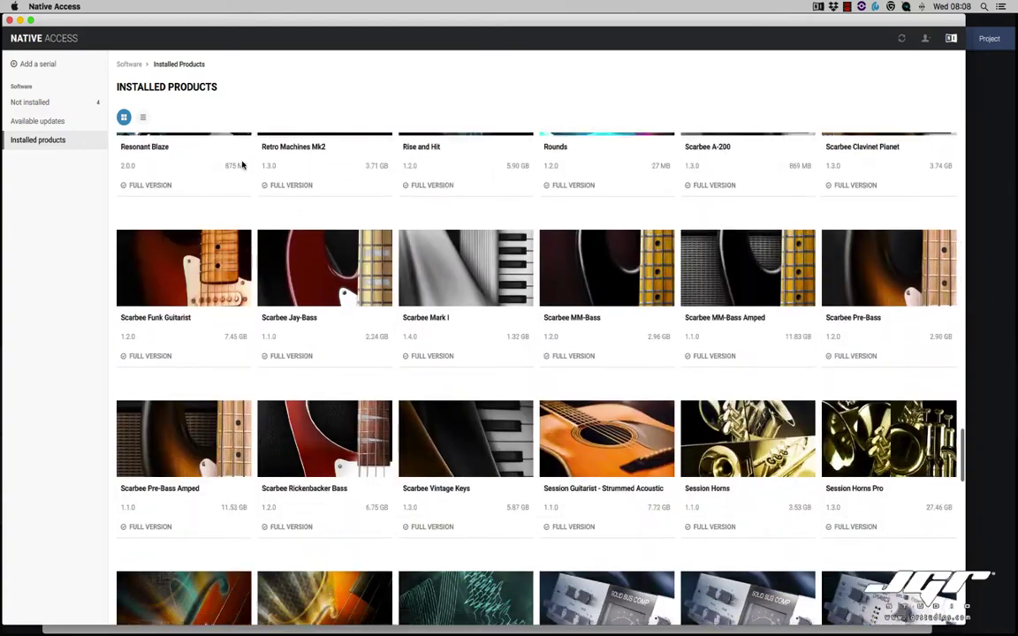
scroll(243, 163, down, 13)
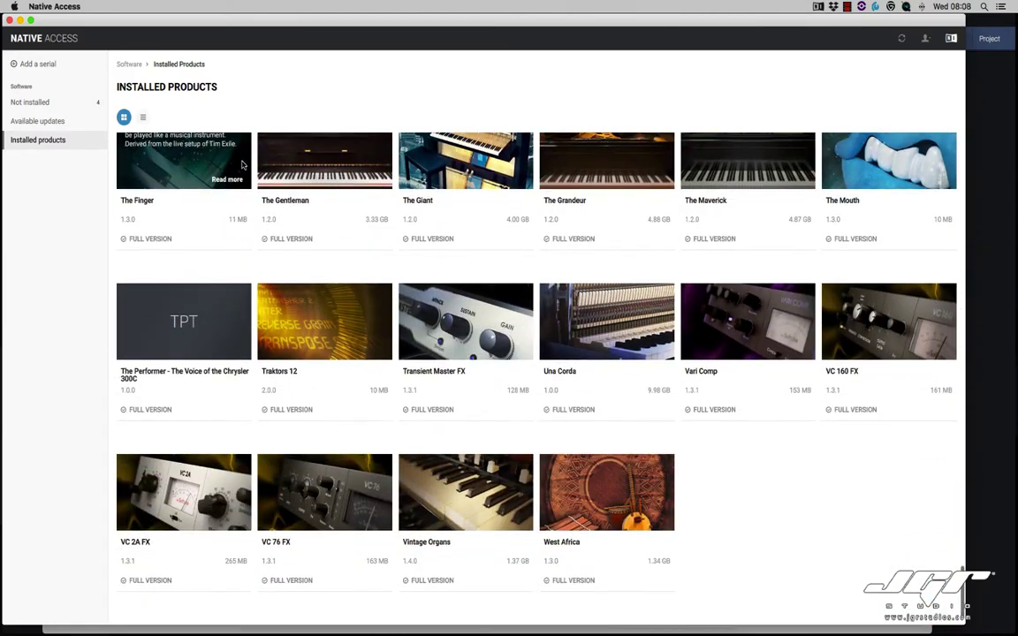
scroll(243, 164, up, 20)
scroll(243, 164, up, 20)
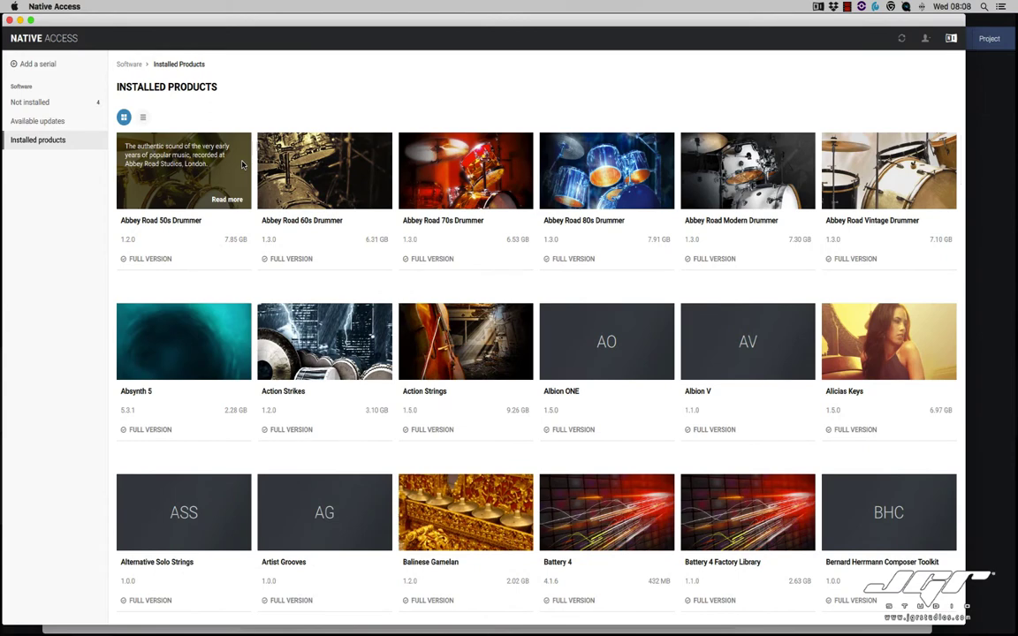
click(29, 122)
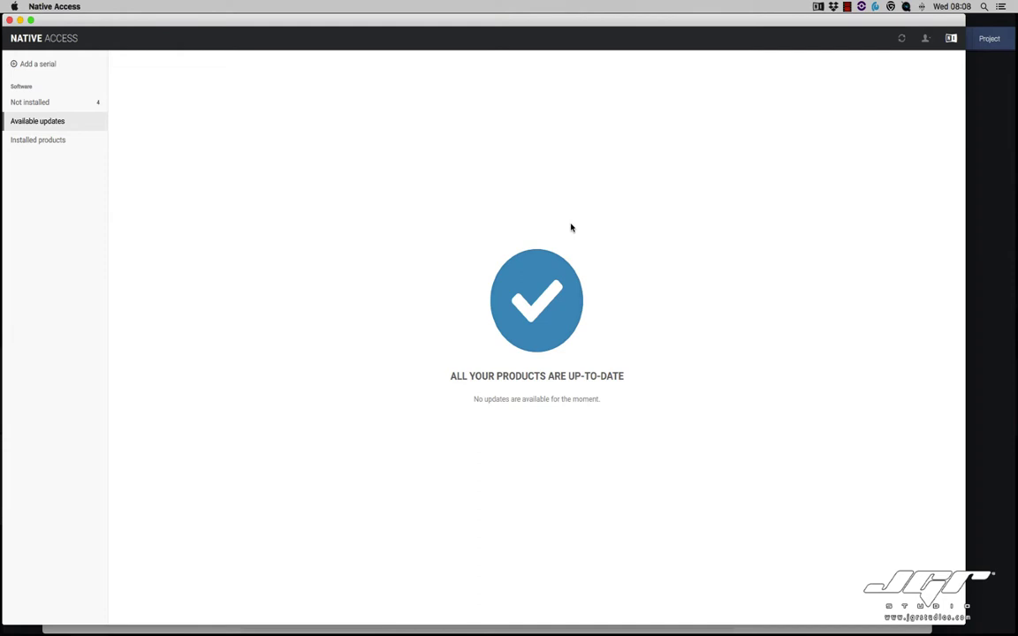
- Look through the installed products again, showing them as a list and back as a thumbnail grid
click(48, 141)
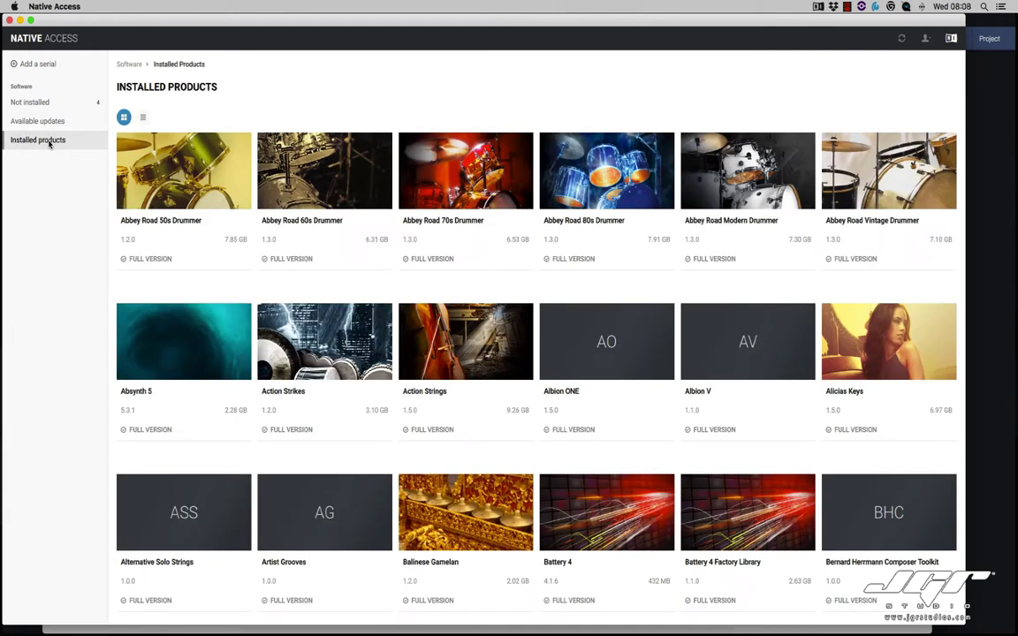
scroll(258, 287, down, 20)
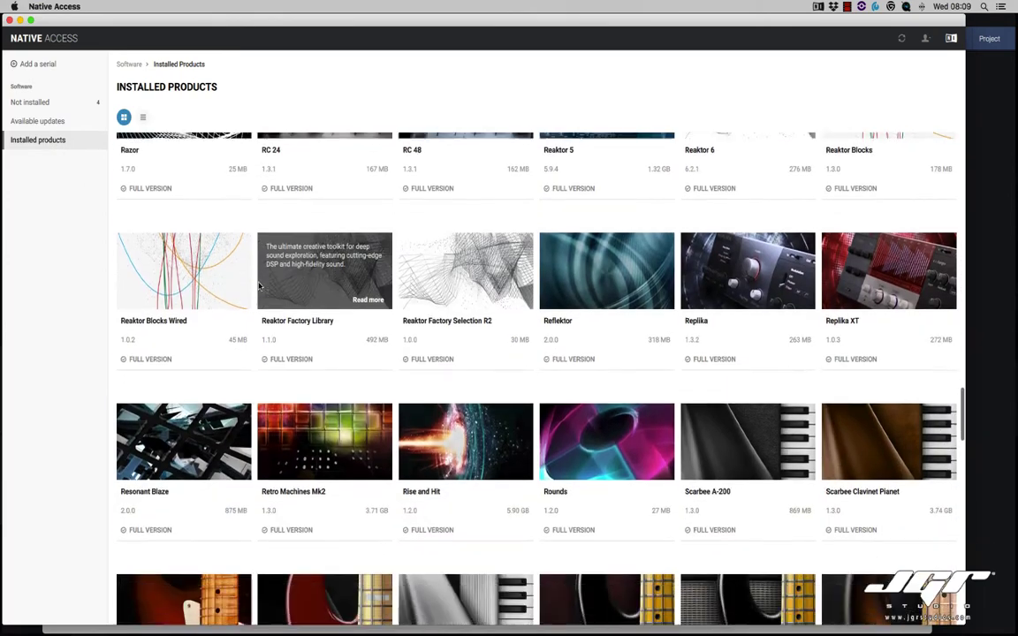
scroll(258, 286, down, 20)
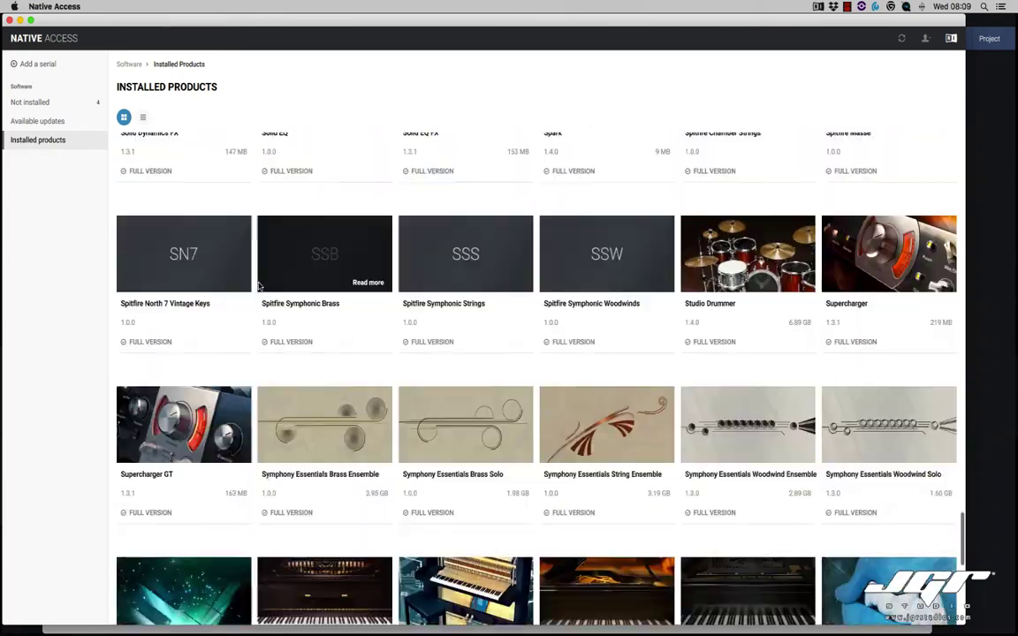
scroll(259, 287, down, 4)
scroll(259, 286, up, 20)
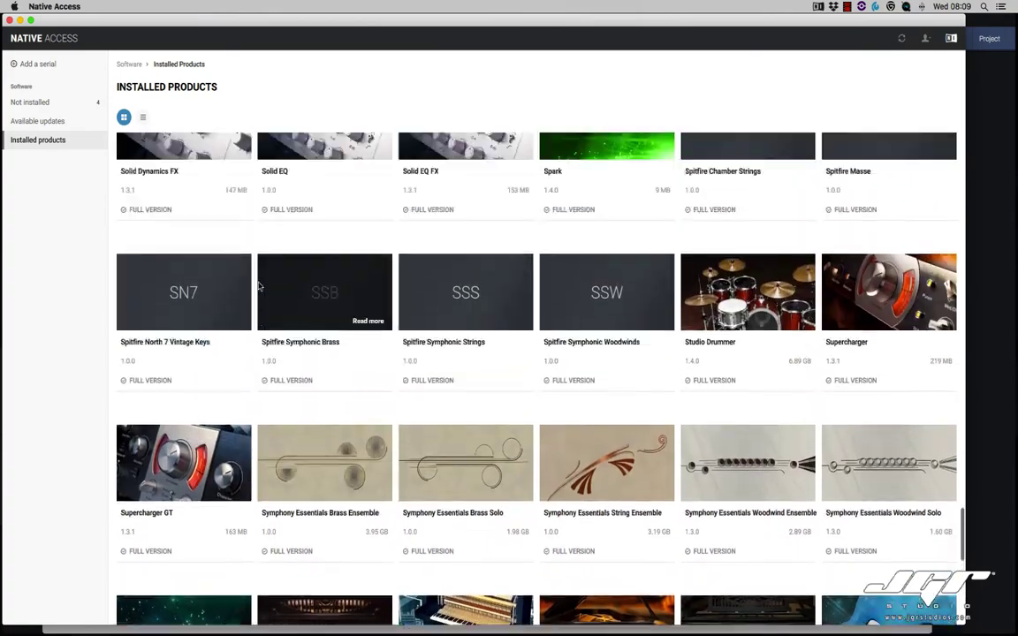
scroll(259, 286, up, 15)
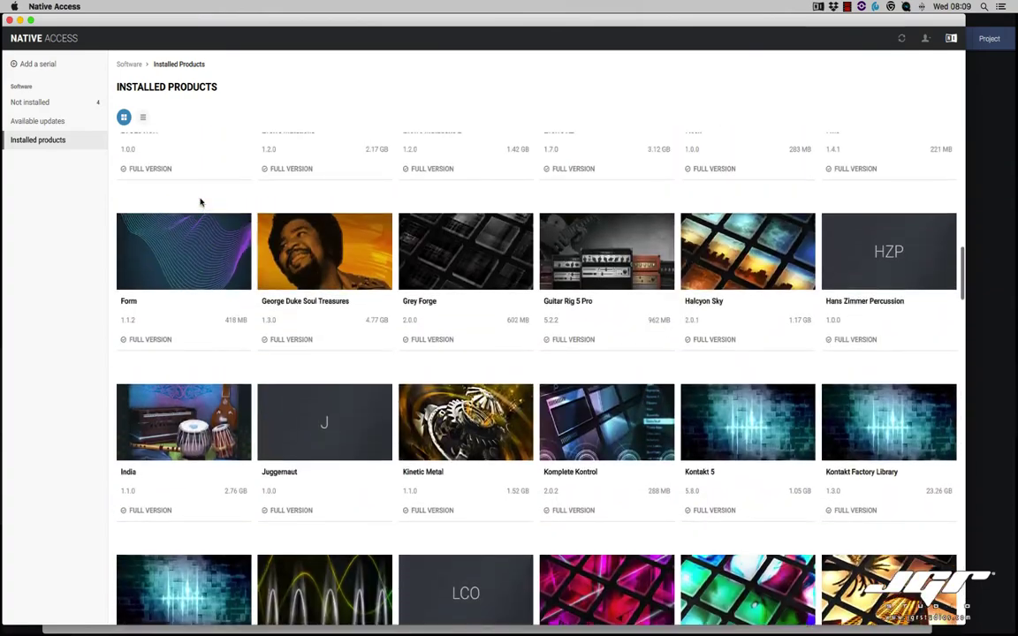
click(142, 116)
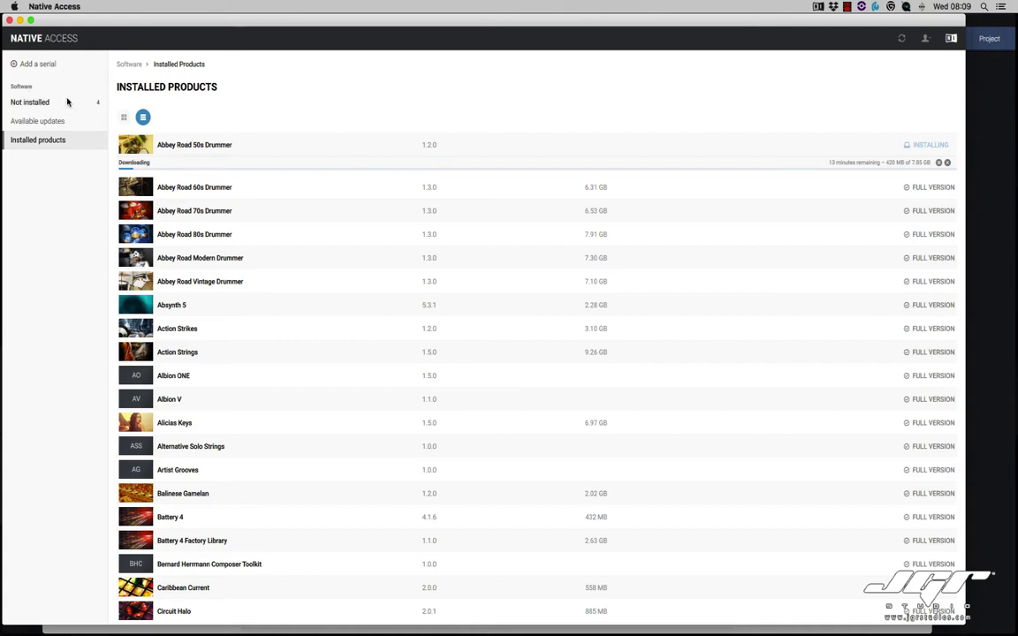
click(124, 116)
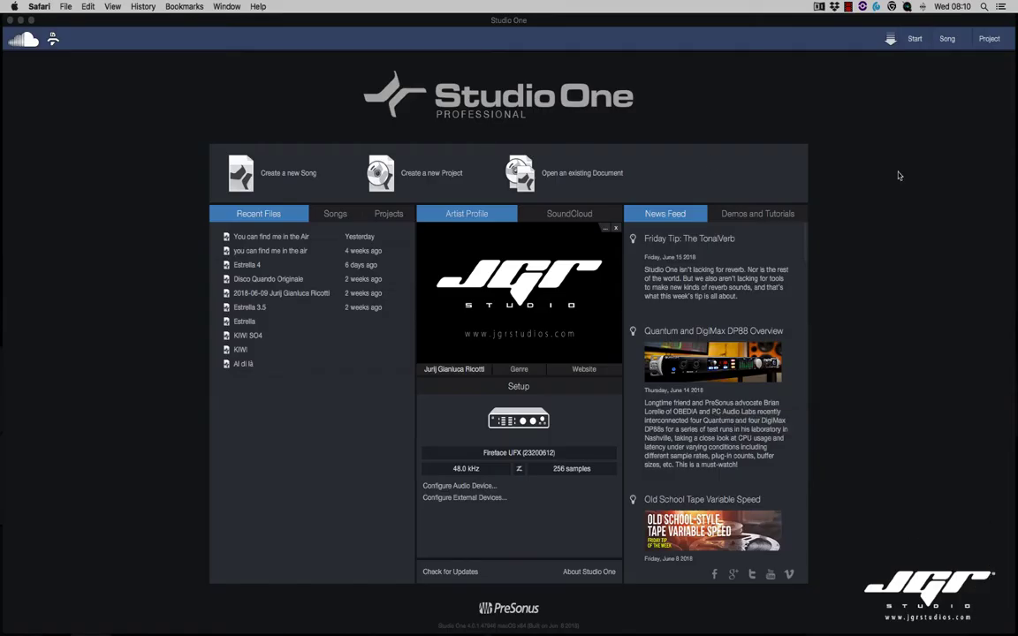
- Switch to Studio One and create a new empty song titled "Komplete"
click(892, 181)
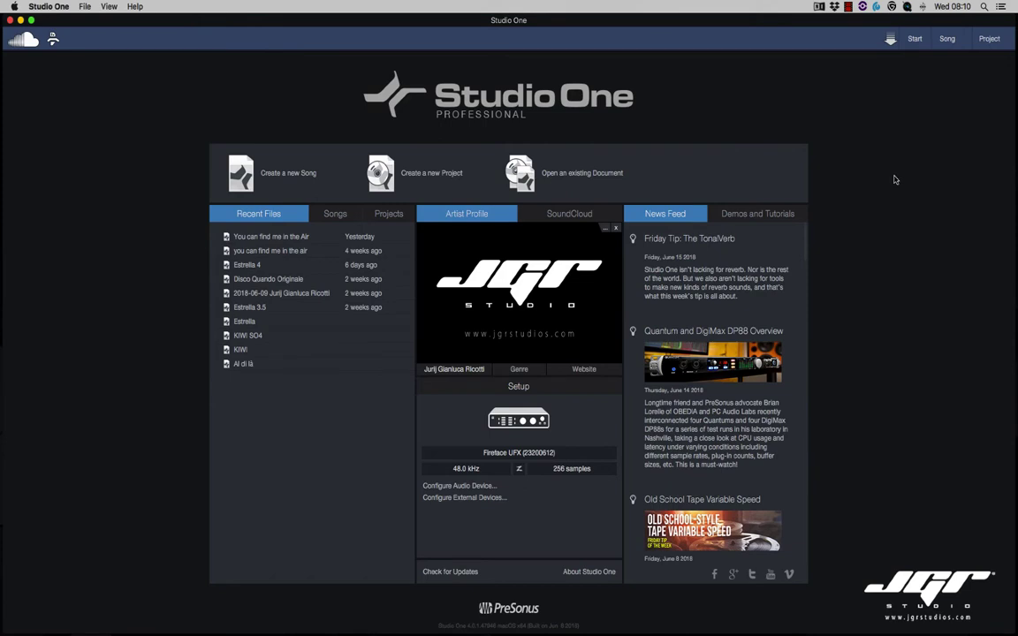
key(super+n)
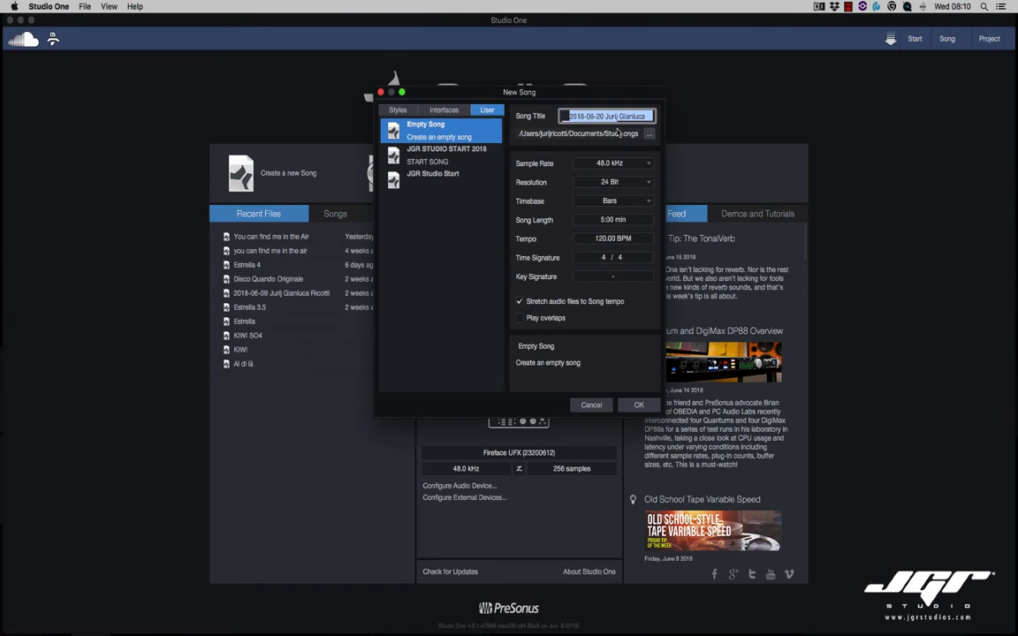
text(Komplete)
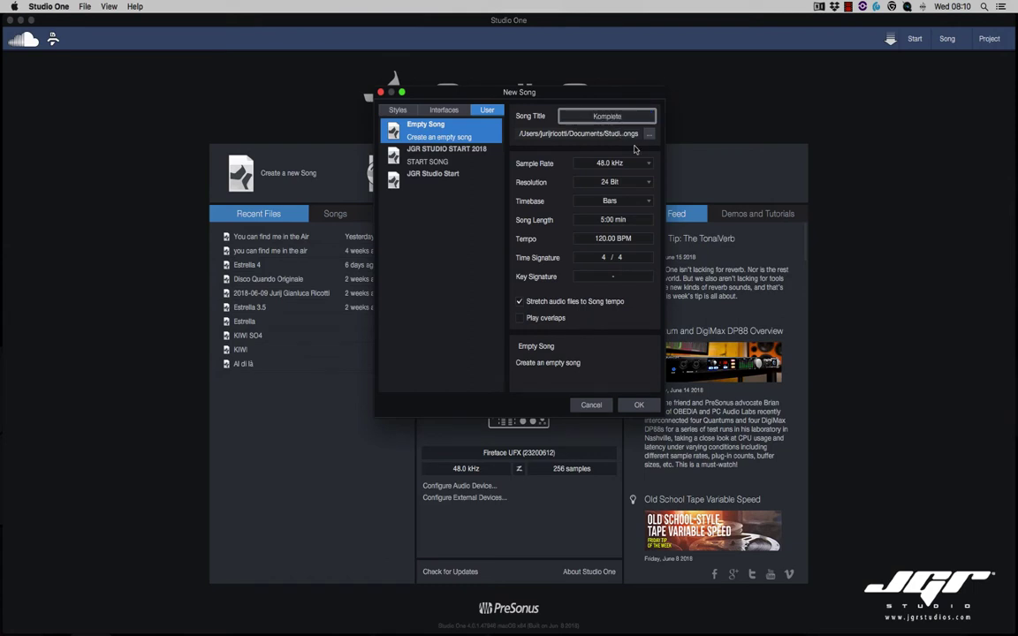
click(648, 133)
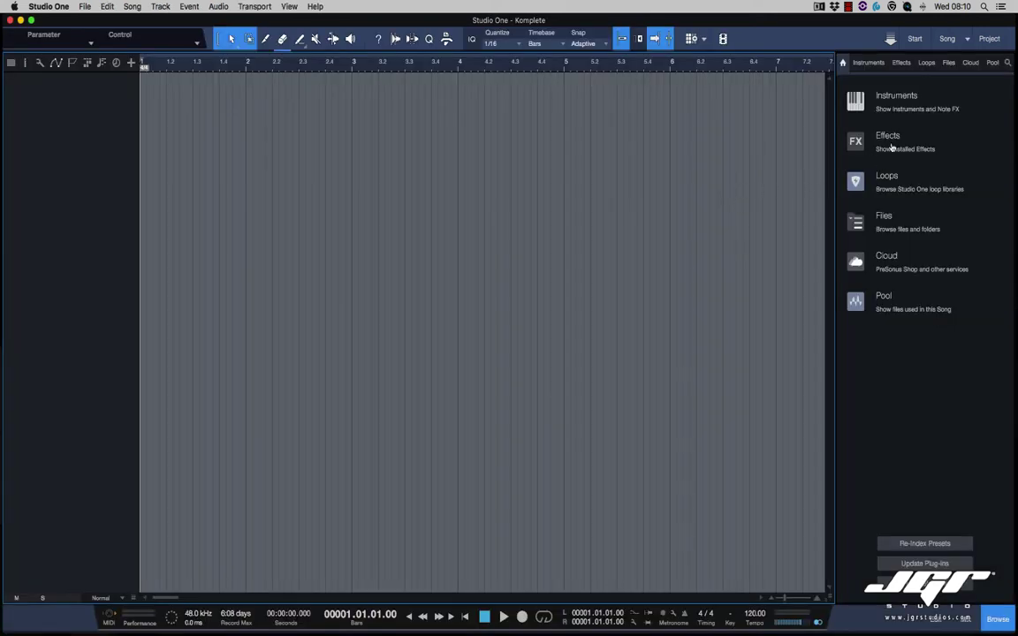
- Show the installed instruments by vendor, collapse Spectrasonics, and expand the Native Instruments GmbH and Native Instruments folders
click(880, 105)
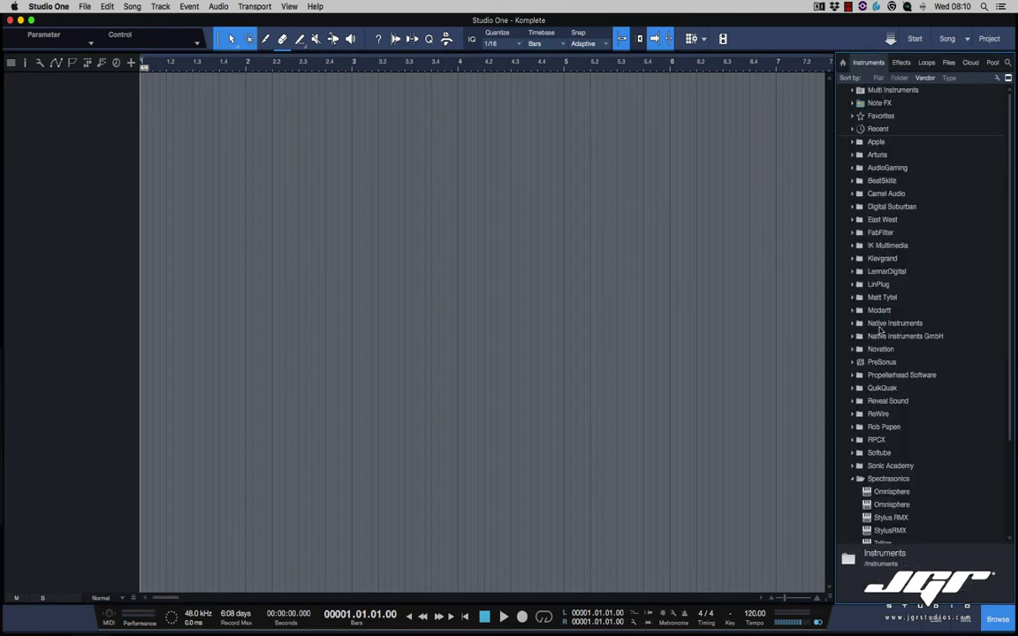
click(852, 479)
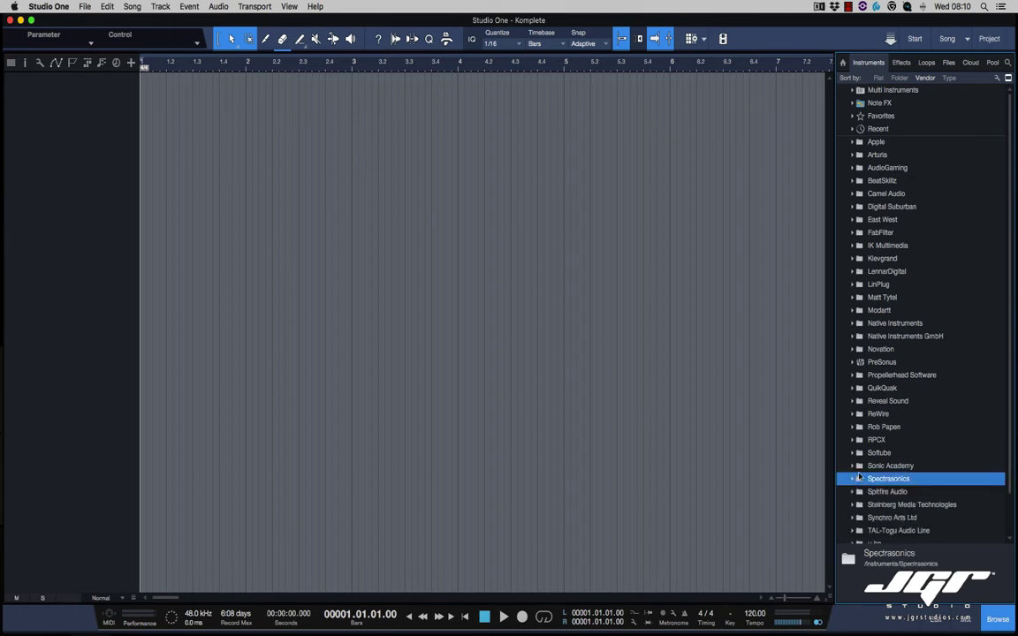
click(854, 337)
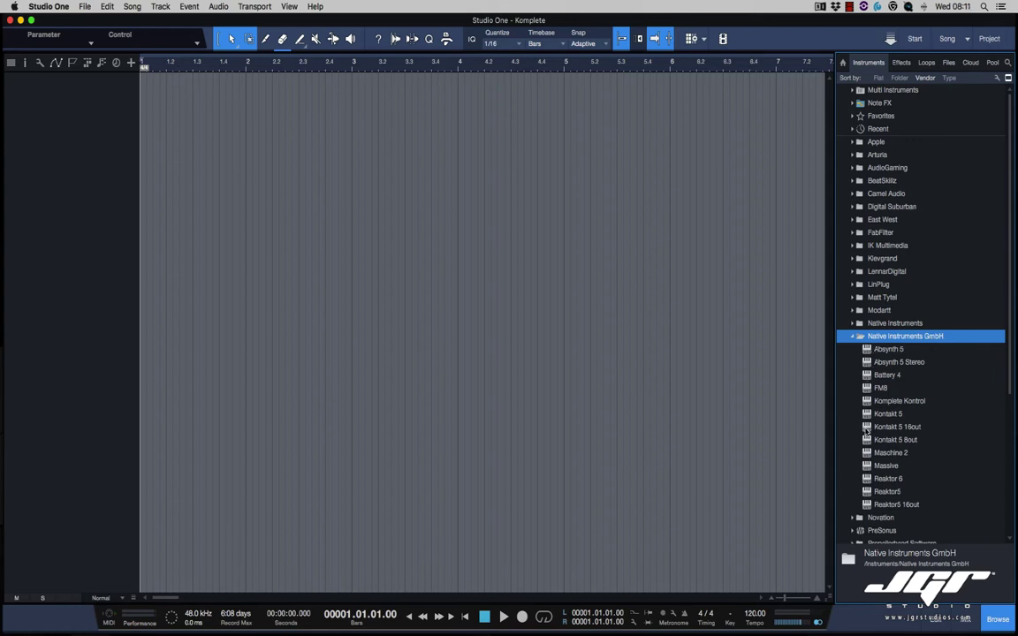
click(852, 323)
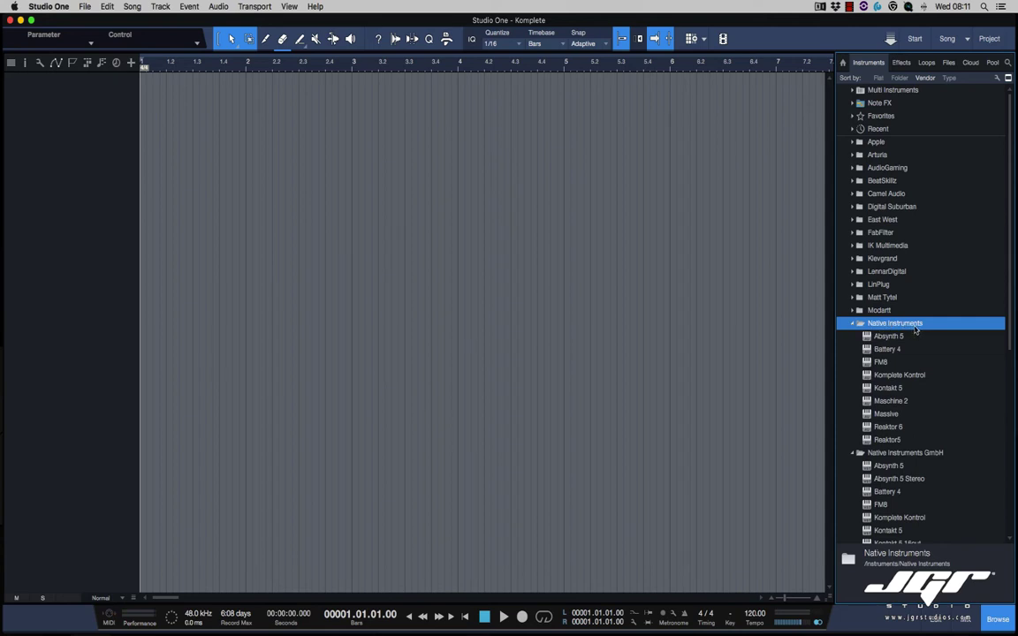
- Collapse the Native Instruments folder and look through the individual instruments in the Native Instruments GmbH folder
scroll(852, 327, down, 5)
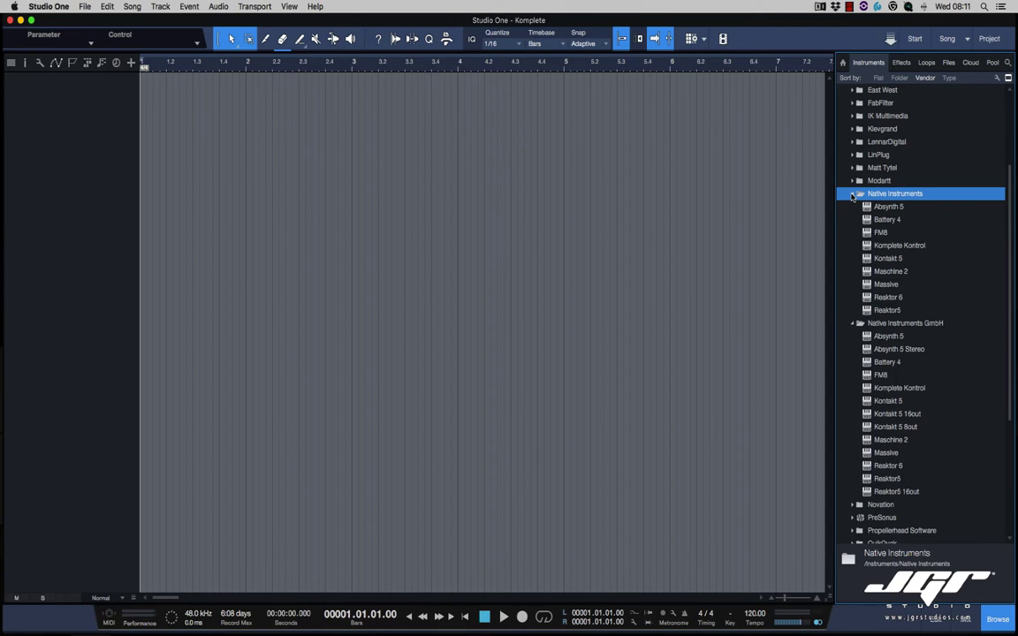
click(853, 194)
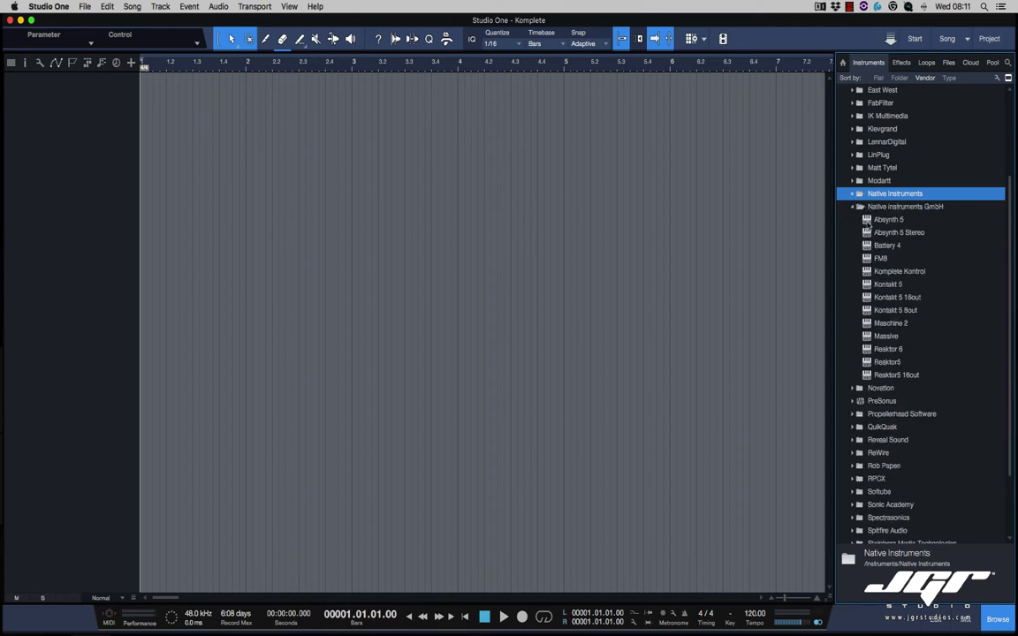
click(870, 220)
click(871, 234)
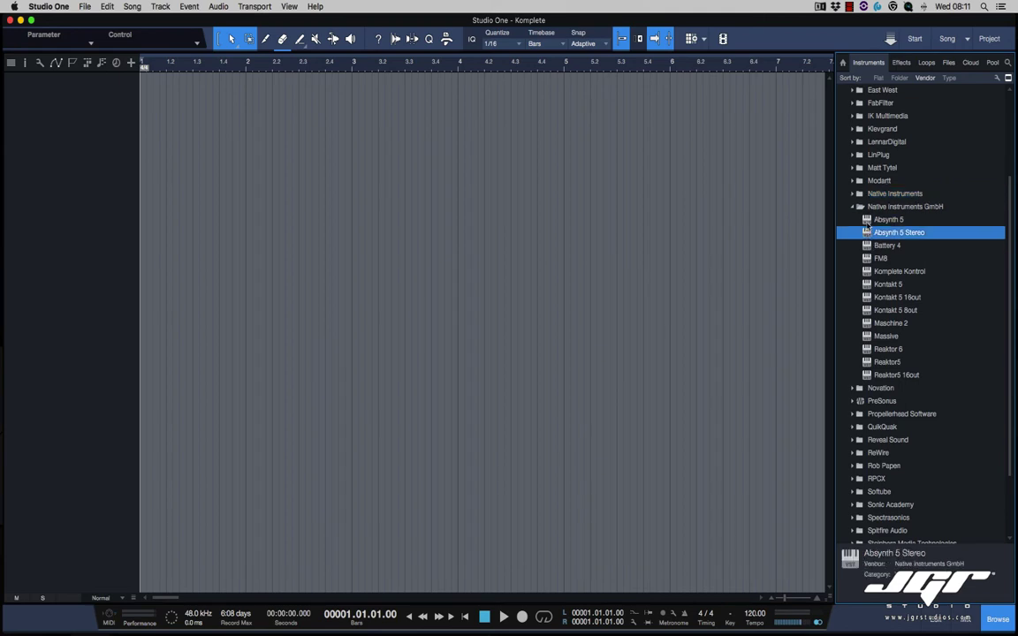
click(868, 220)
click(868, 259)
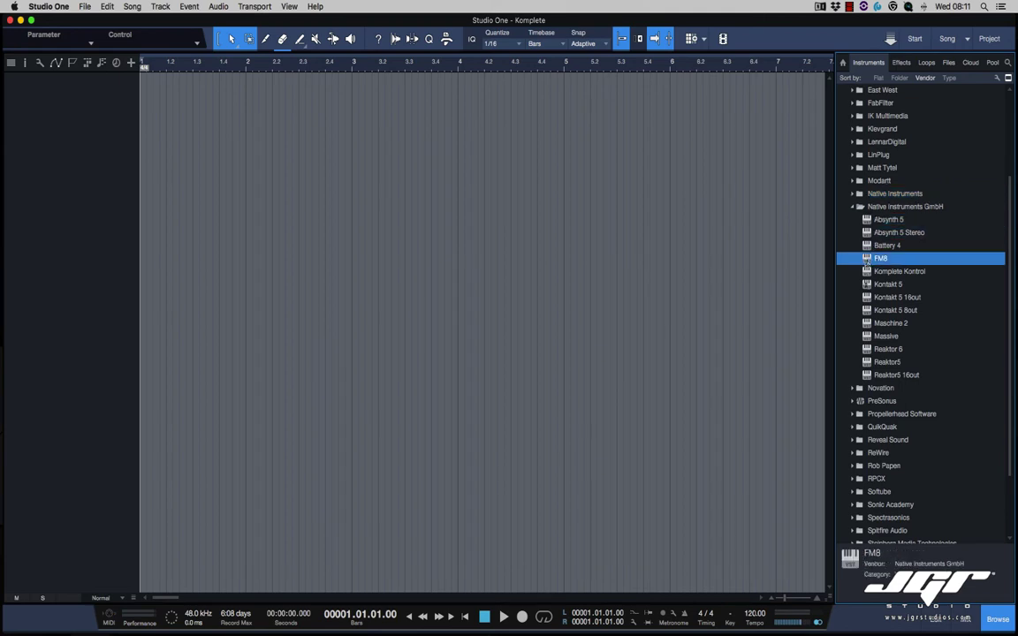
click(868, 323)
click(868, 336)
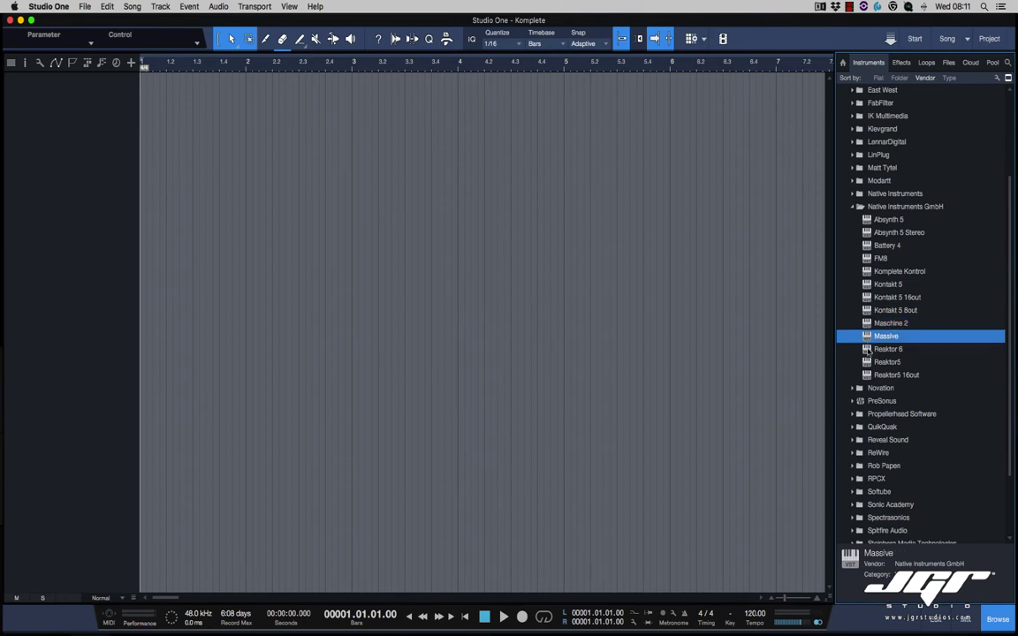
click(867, 349)
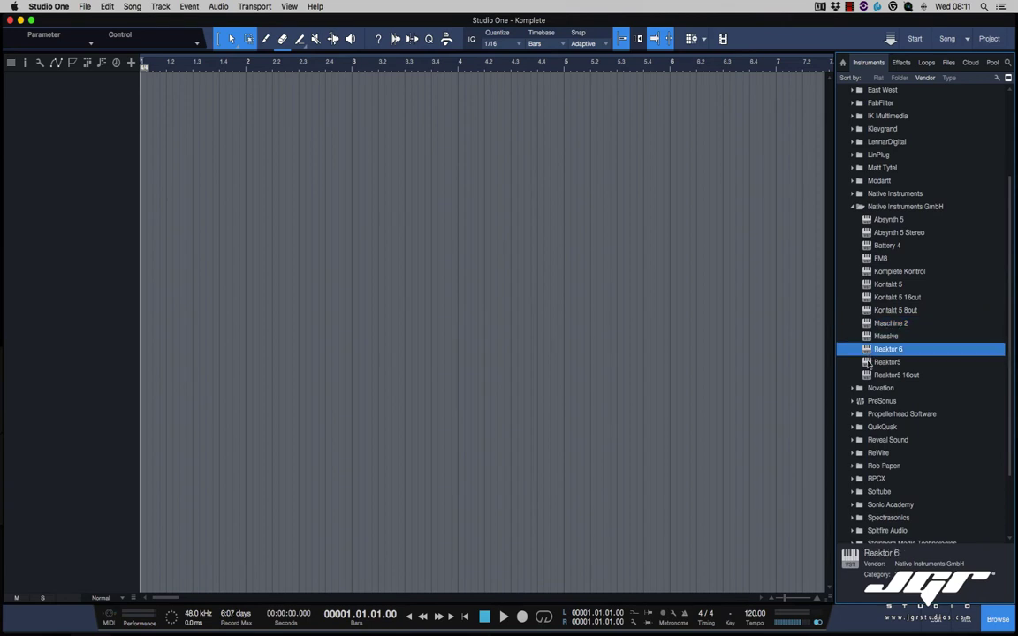
click(867, 285)
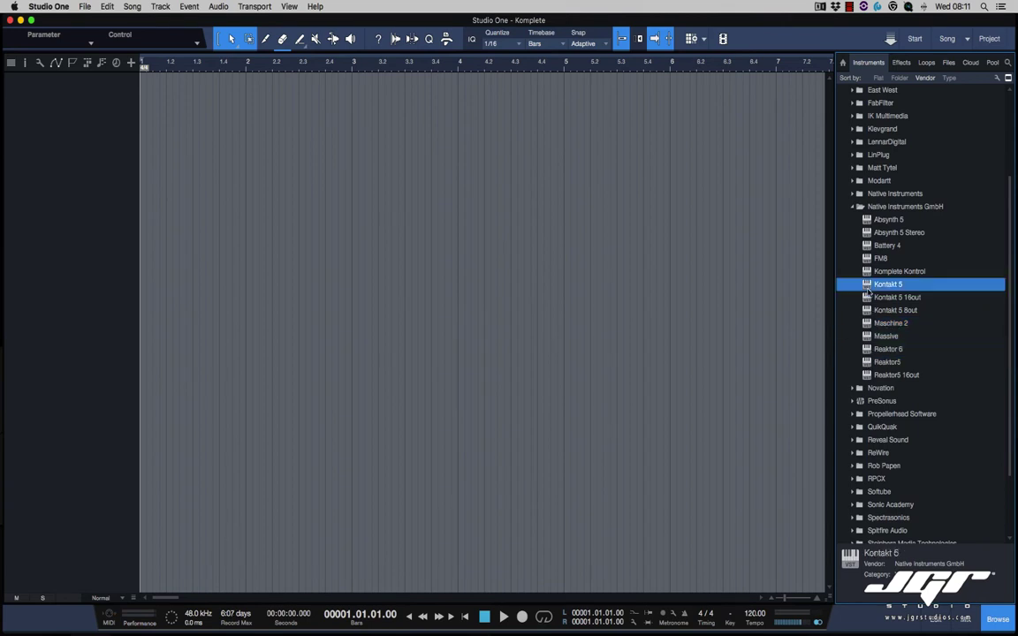
scroll(864, 299, up, 3)
scroll(865, 299, down, 5)
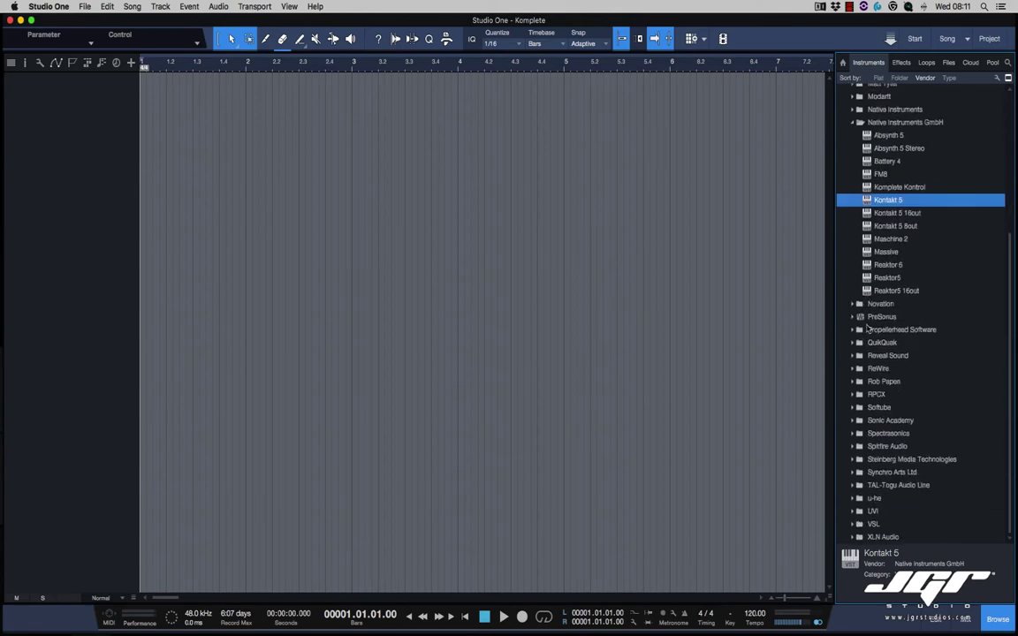
click(872, 189)
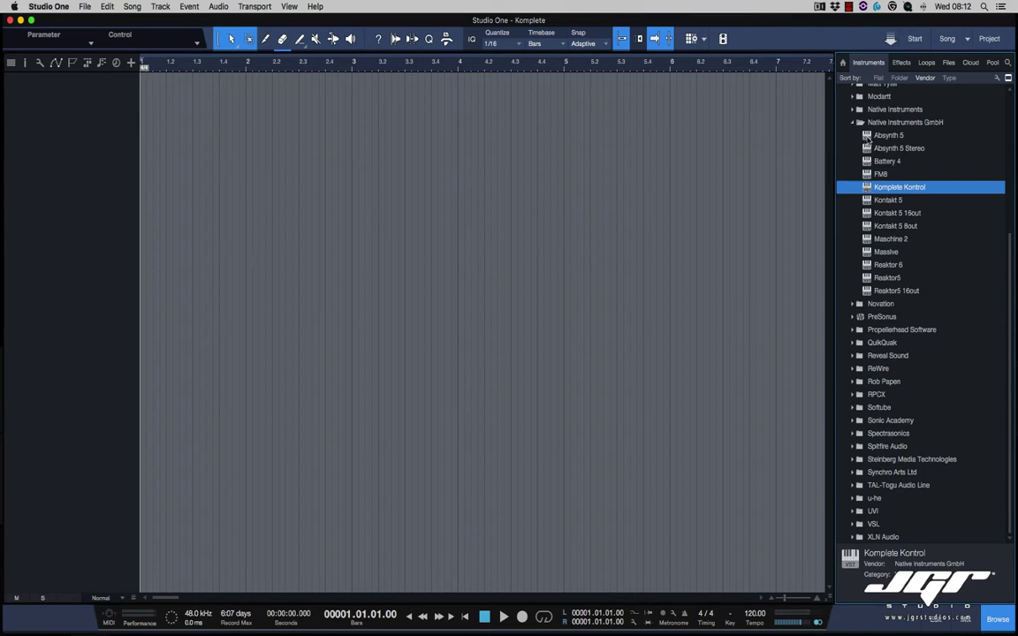
- Add Absynth 5 to the song on its own instrument track and reposition its plug-in window
click(870, 136)
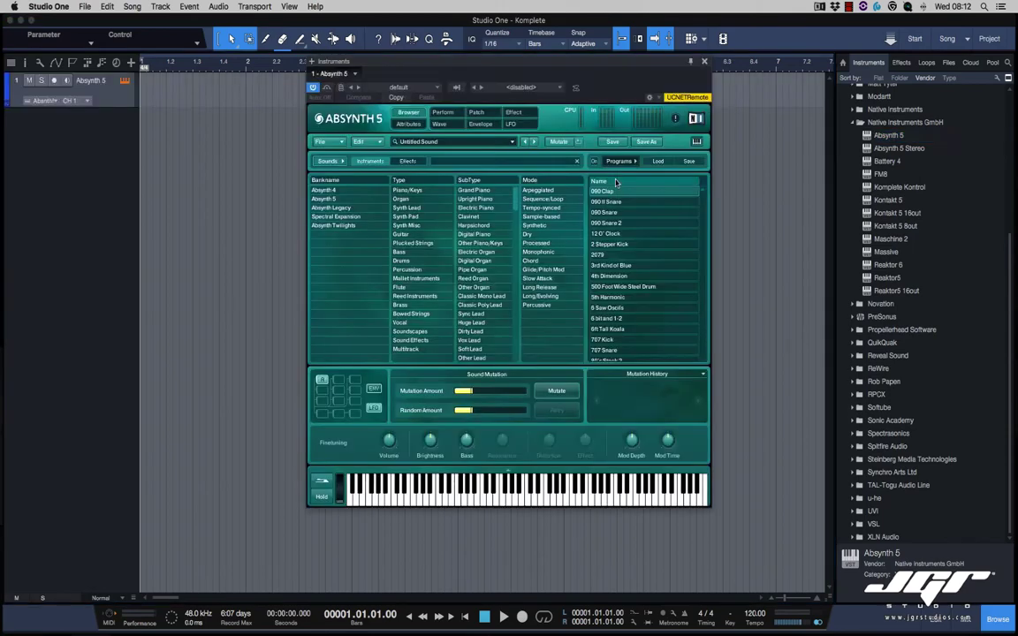
drag(592, 73, 571, 92)
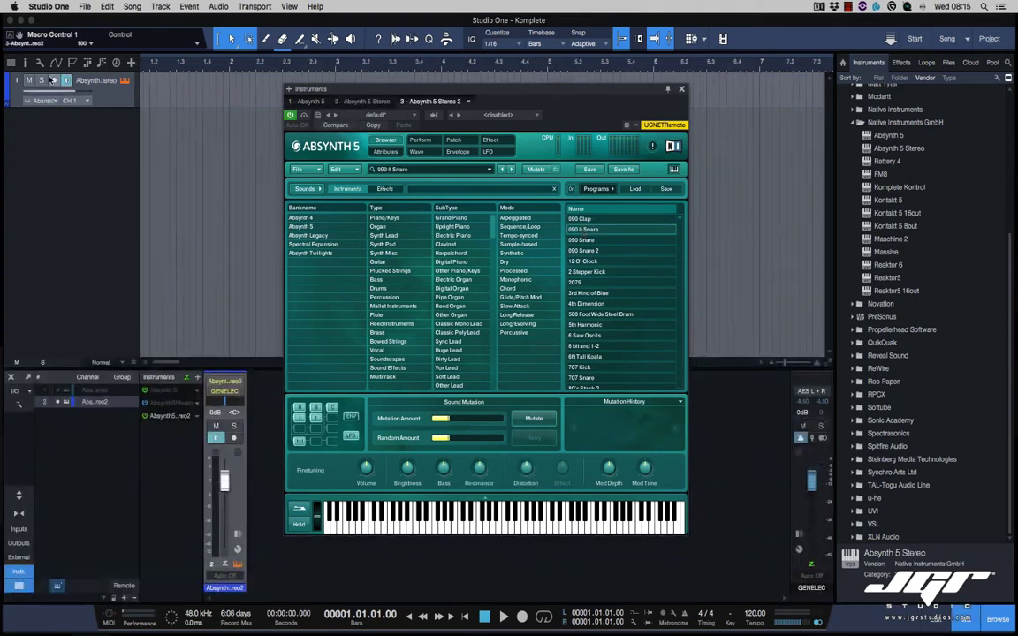
click(61, 77)
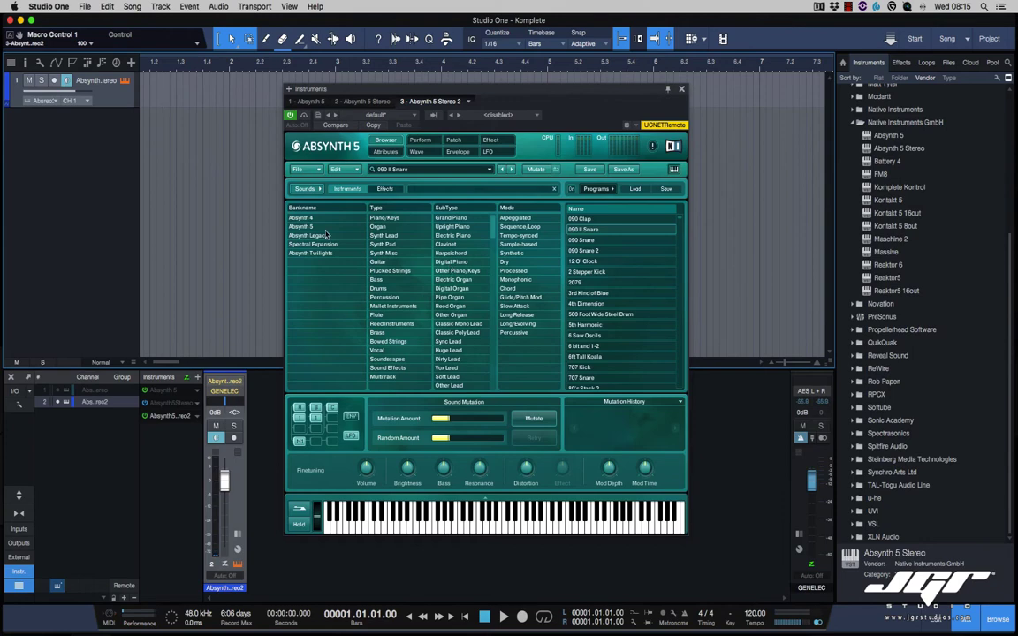
- Filter Absynth's sounds to the Absynth 5 bank and the Synth Lead type, and load the Chillout sound
click(317, 227)
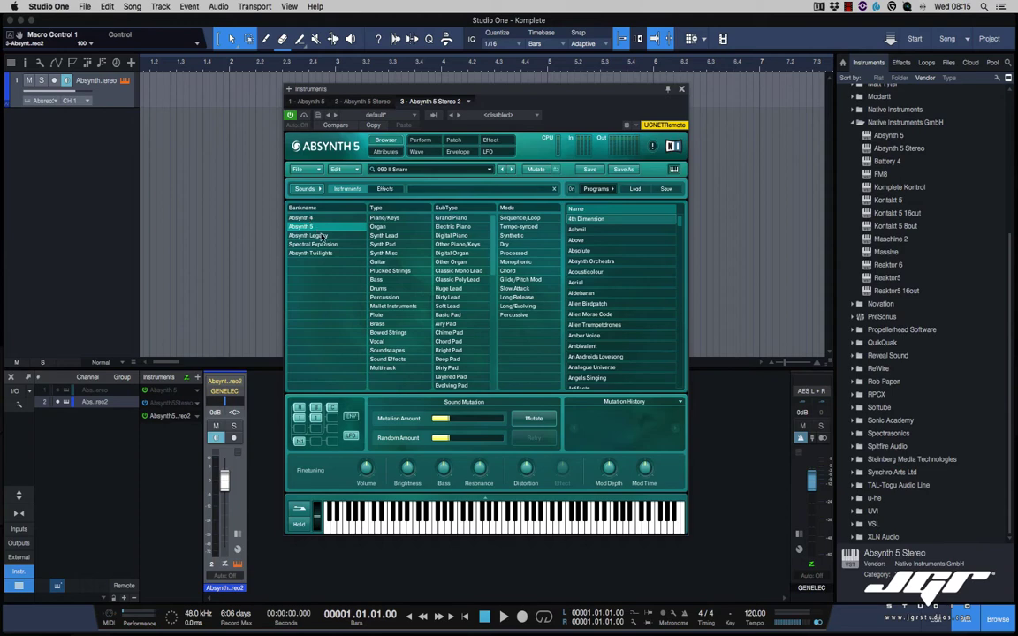
click(324, 237)
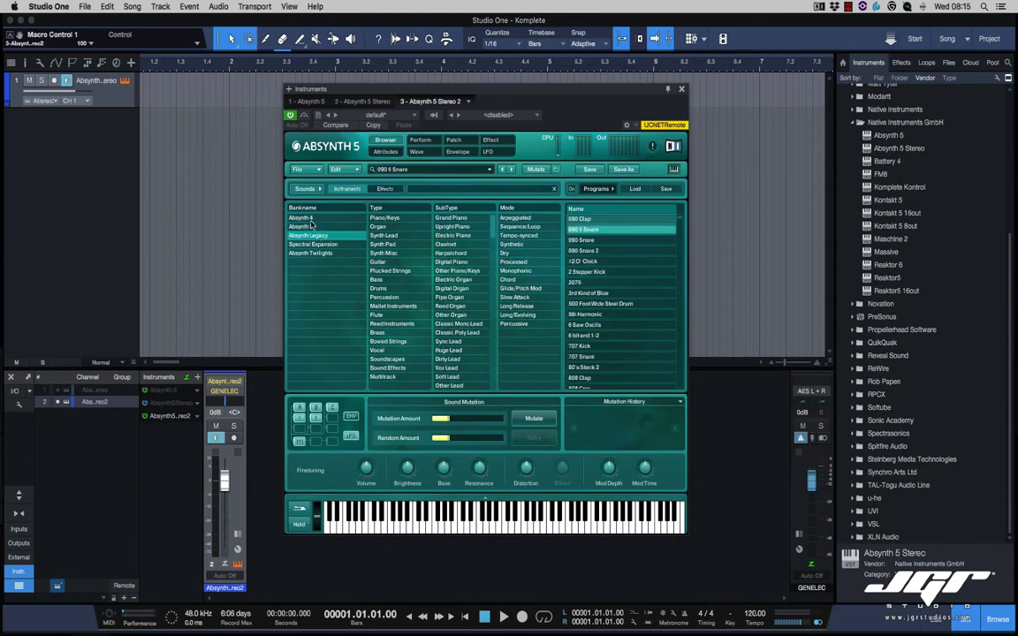
click(311, 227)
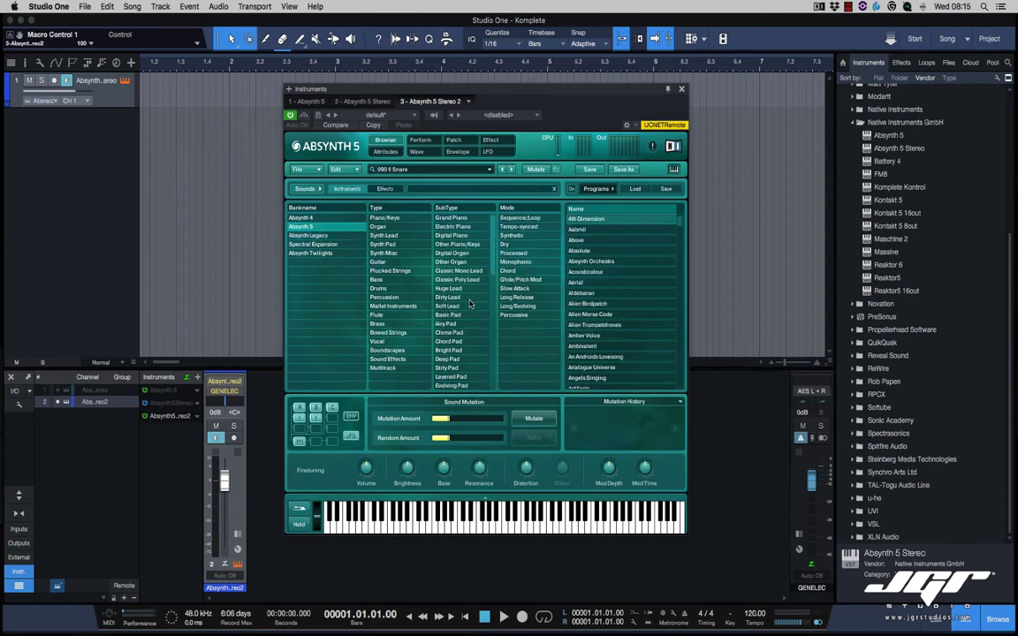
click(386, 236)
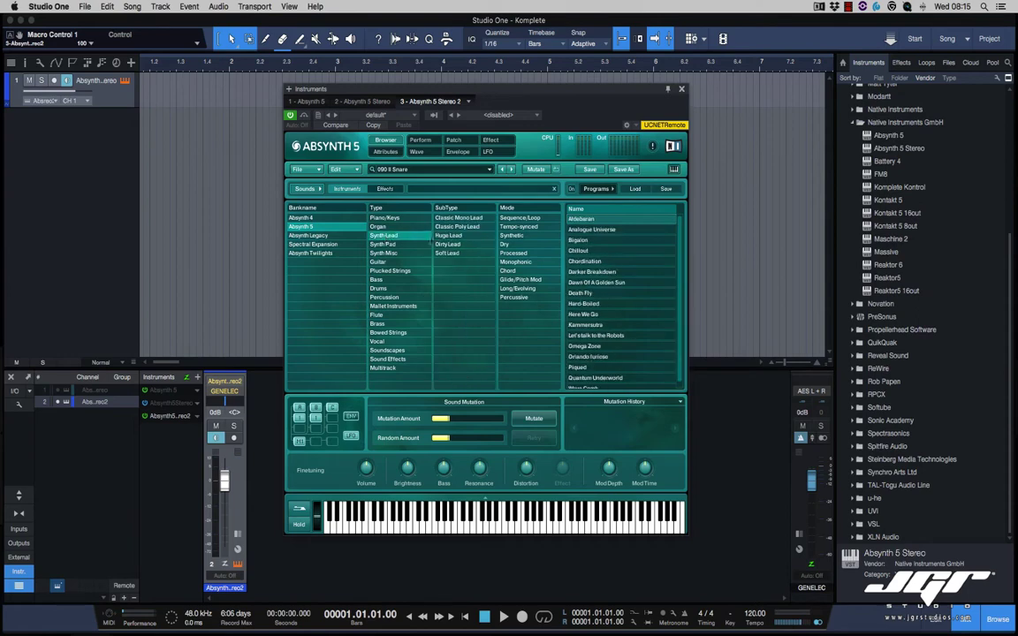
click(576, 252)
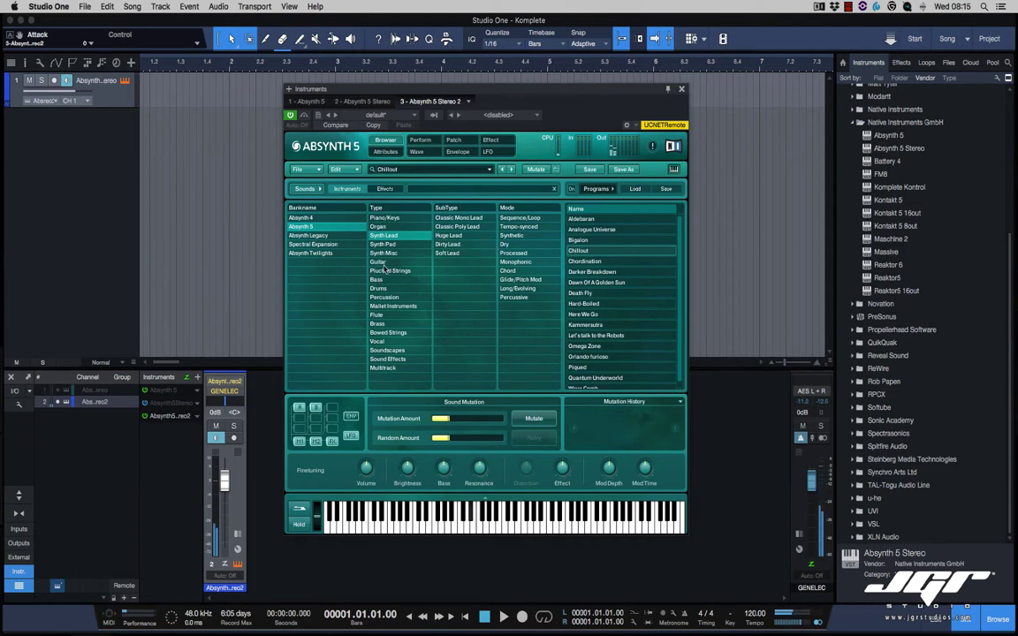
- Load the Bright Area sound from Absynth's Synth Pad type and close the instrument window
click(421, 245)
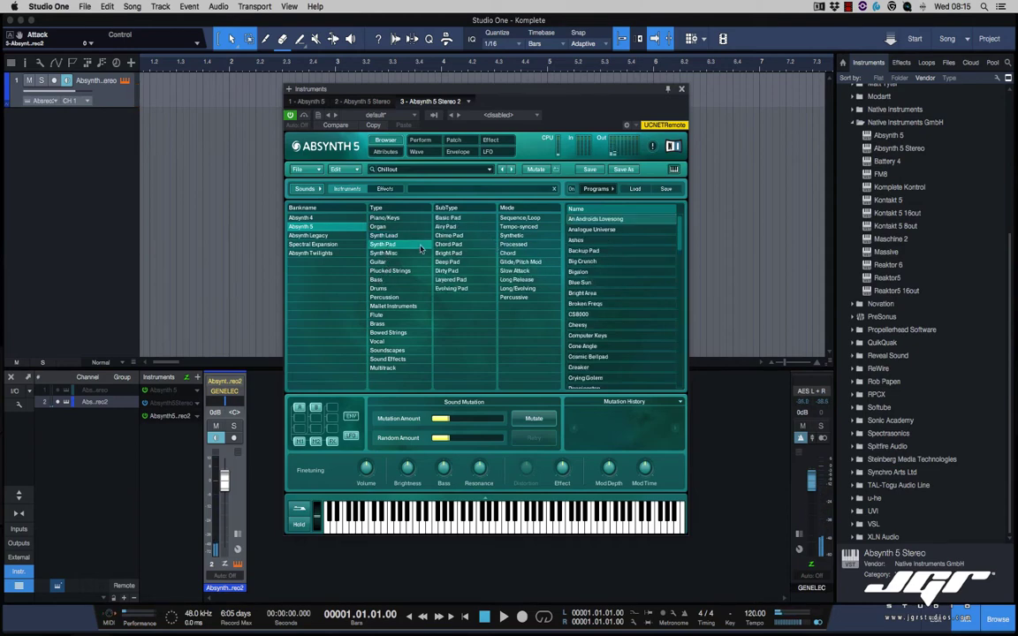
click(588, 293)
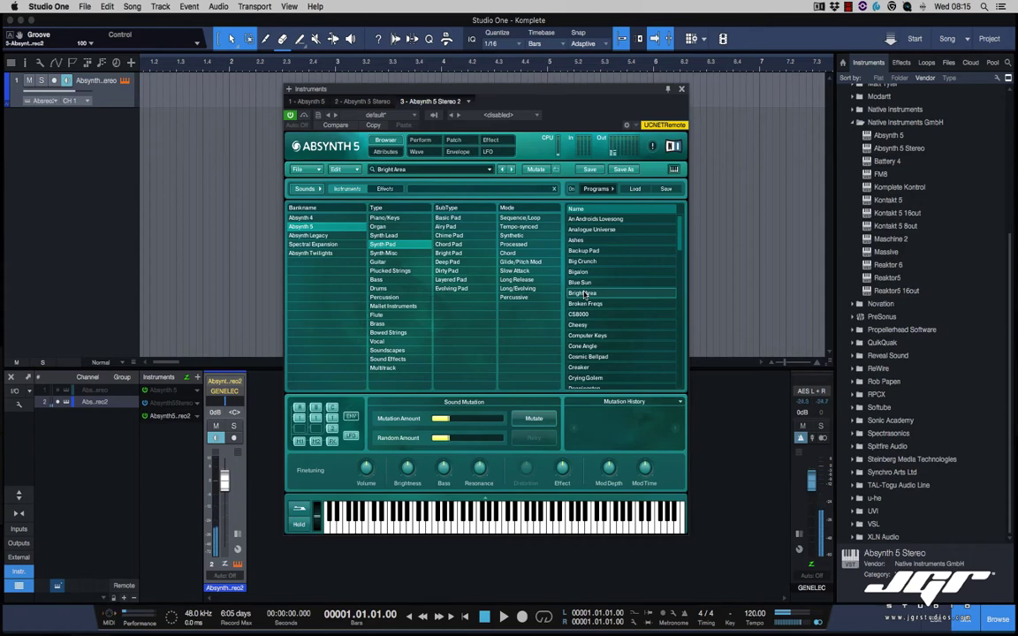
drag(549, 88, 560, 118)
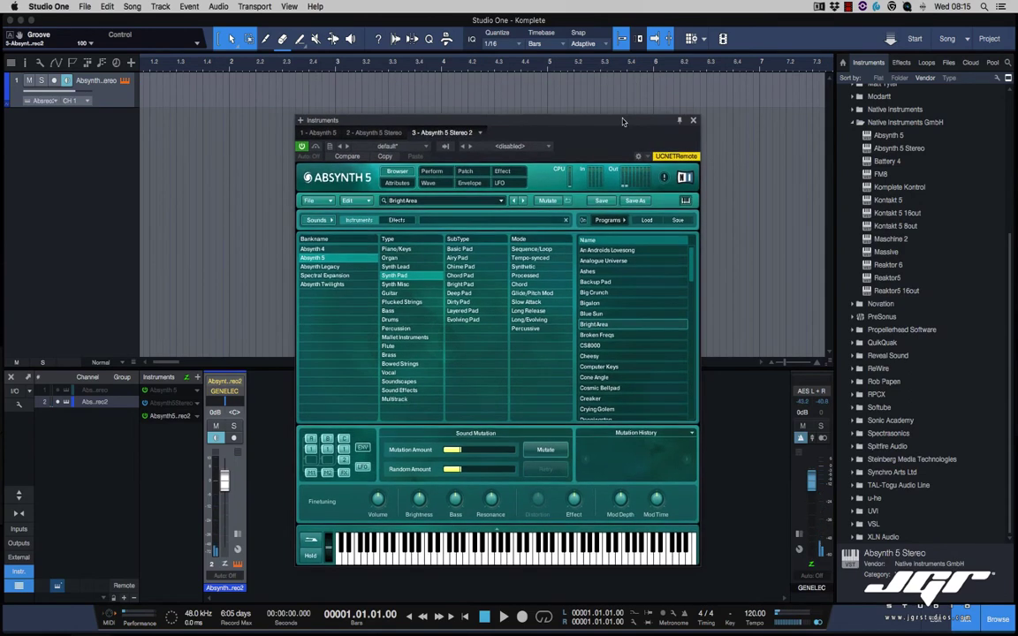
drag(621, 121, 597, 88)
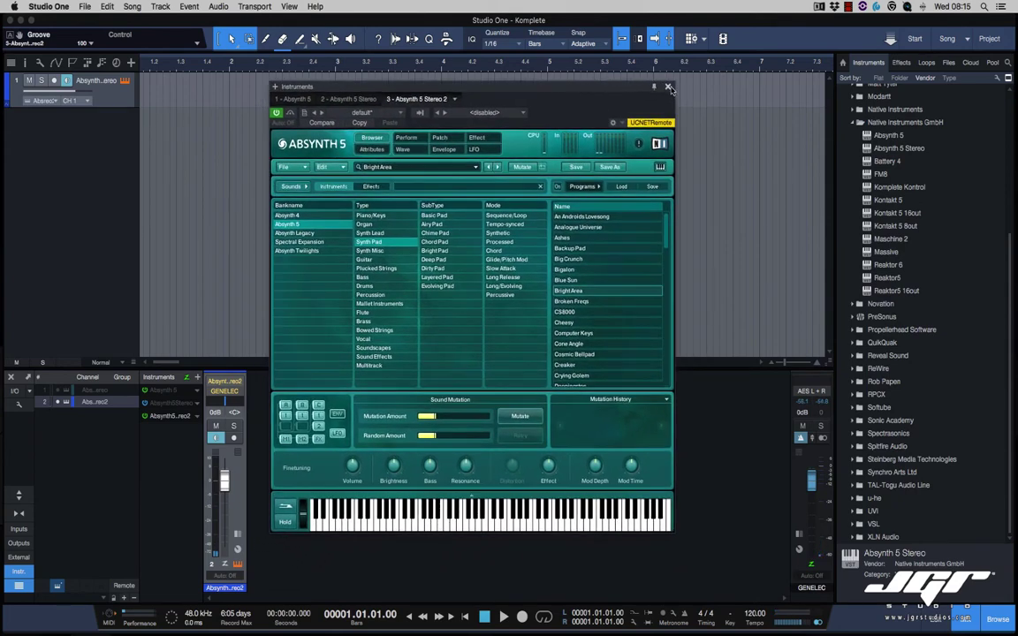
click(668, 88)
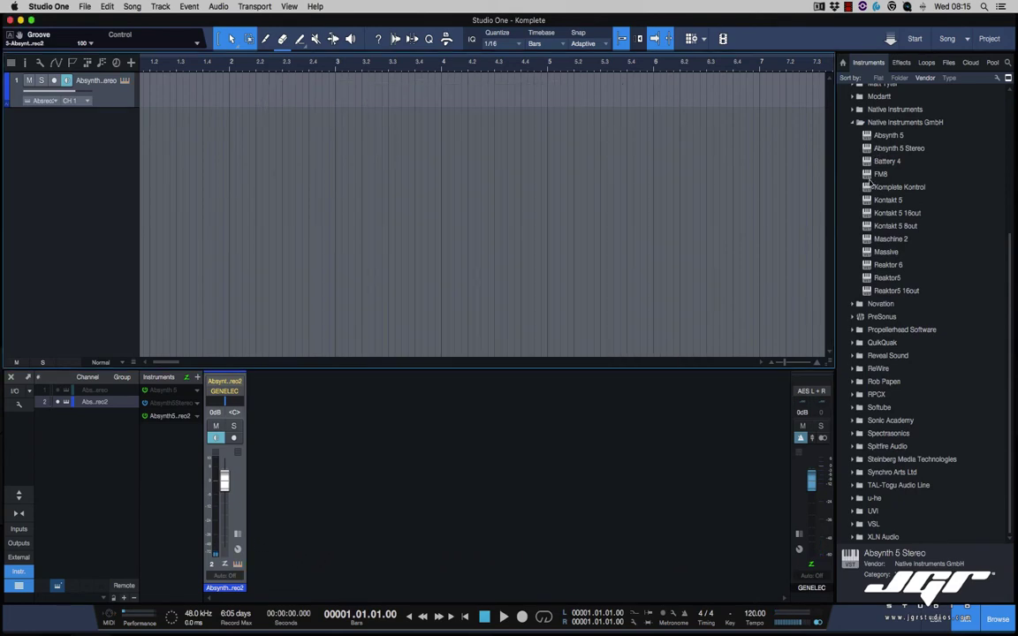
- Add FM8 on a new instrument track, load its "000 PF" sound, and close the instrument window
click(869, 176)
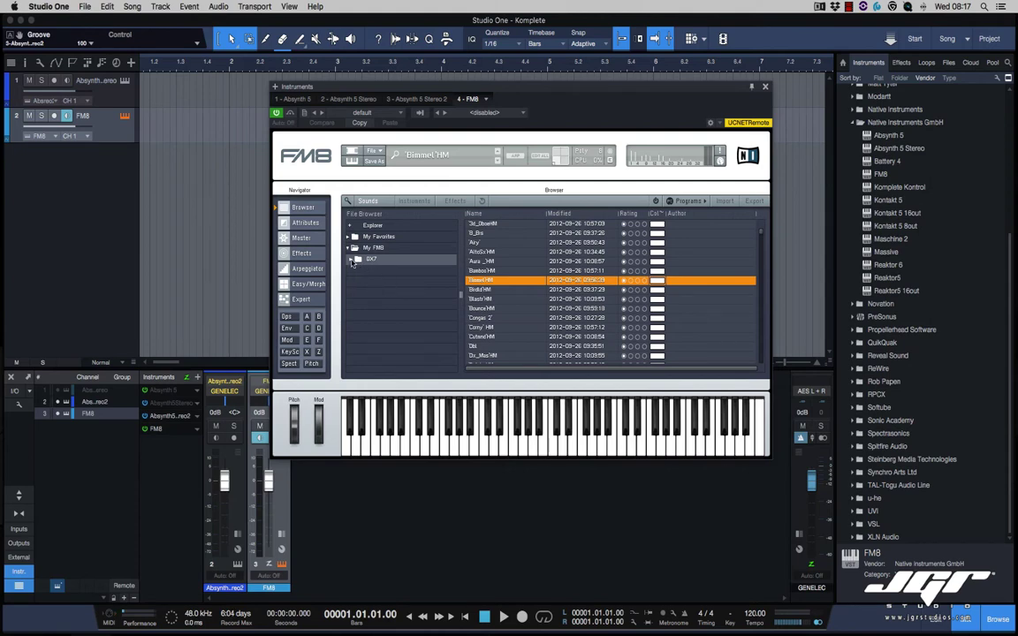
click(495, 328)
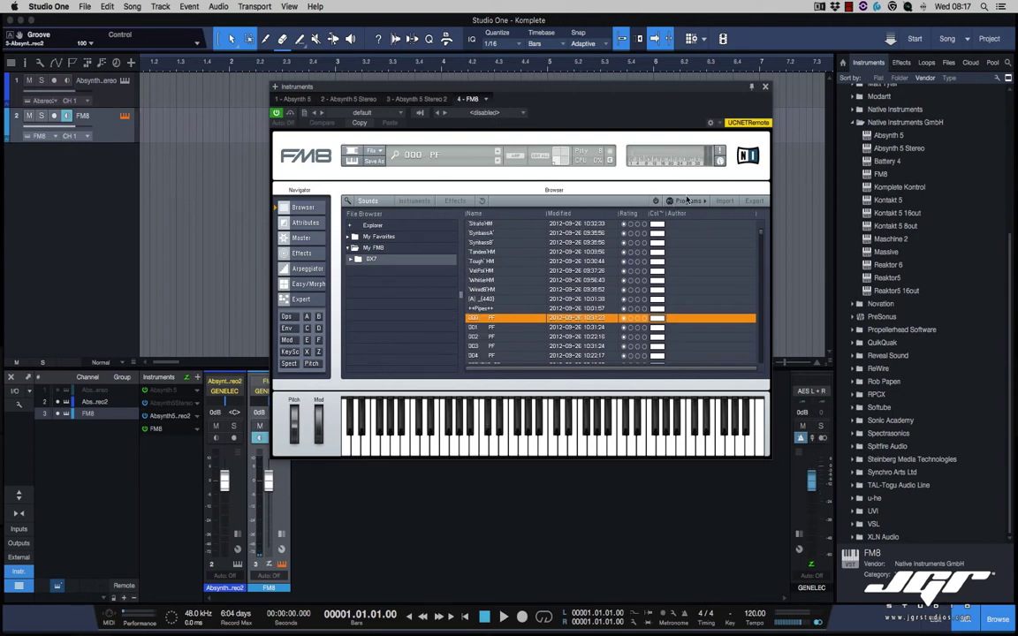
click(765, 86)
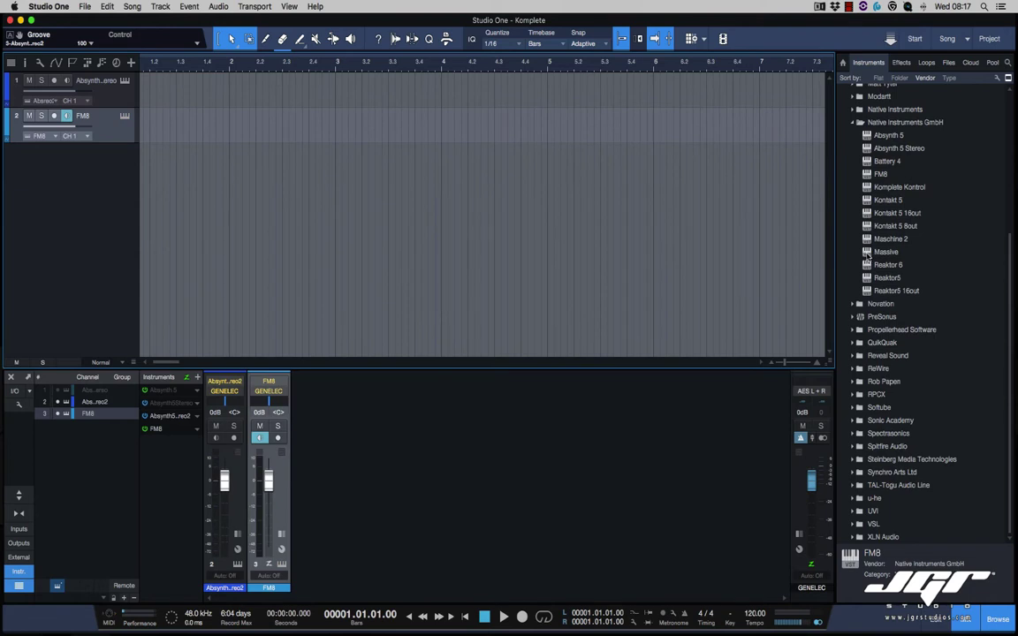
- Add Massive on a new instrument track and load the 4 Bar Uplifta preset
drag(867, 255, 727, 218)
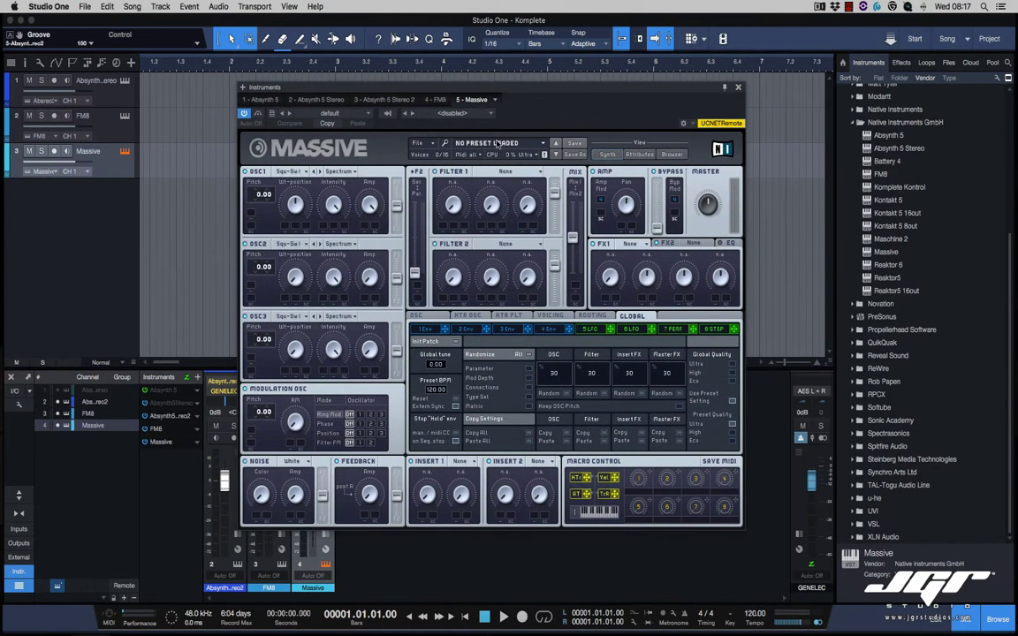
click(496, 143)
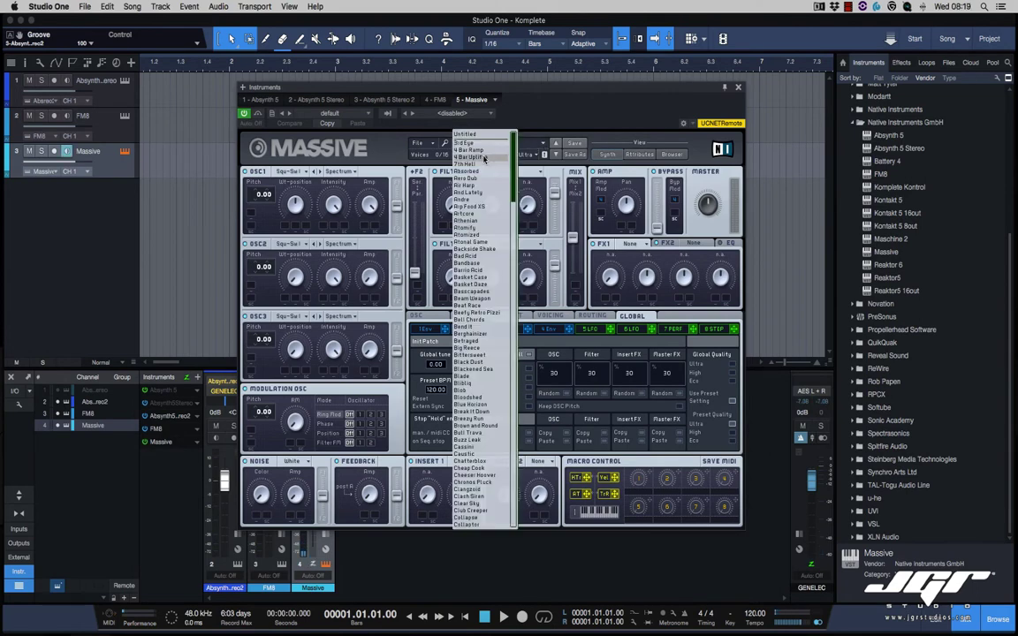
click(485, 157)
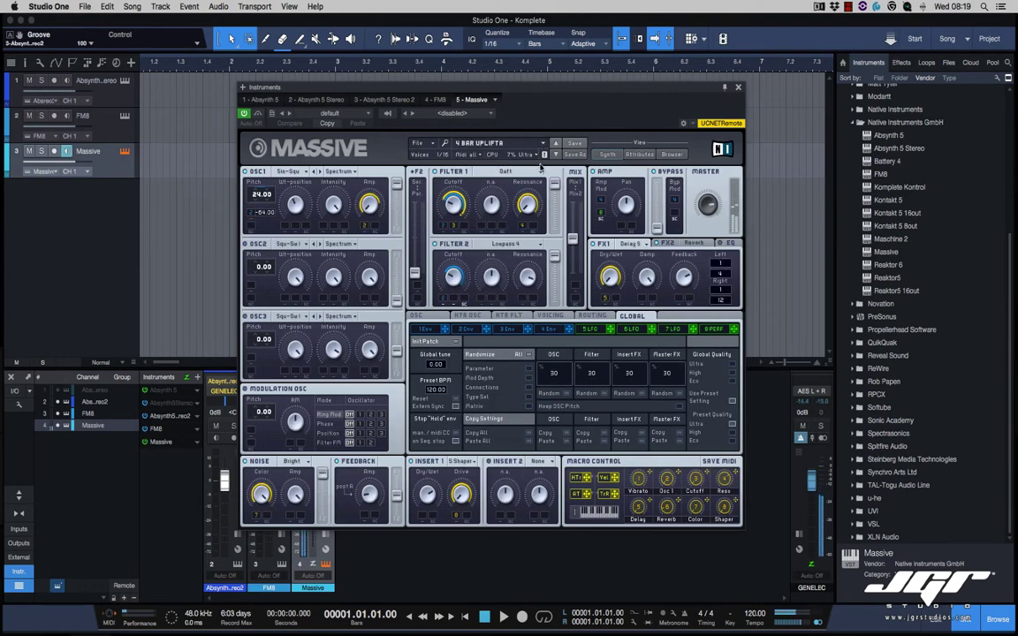
- Try the Atomized preset in Massive and replace it with the Blibliq preset
click(478, 144)
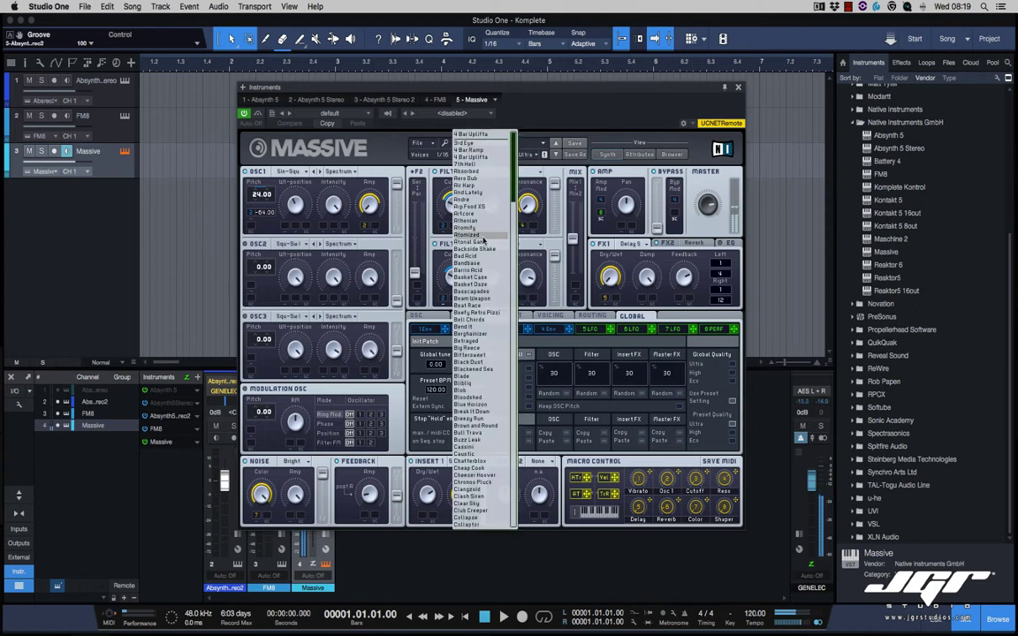
click(483, 237)
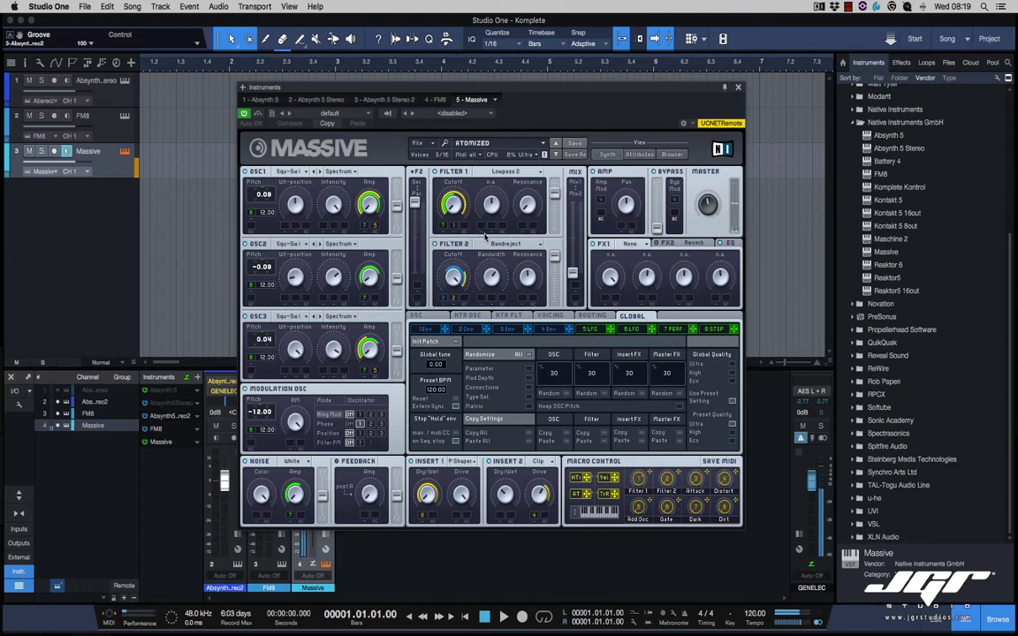
click(482, 143)
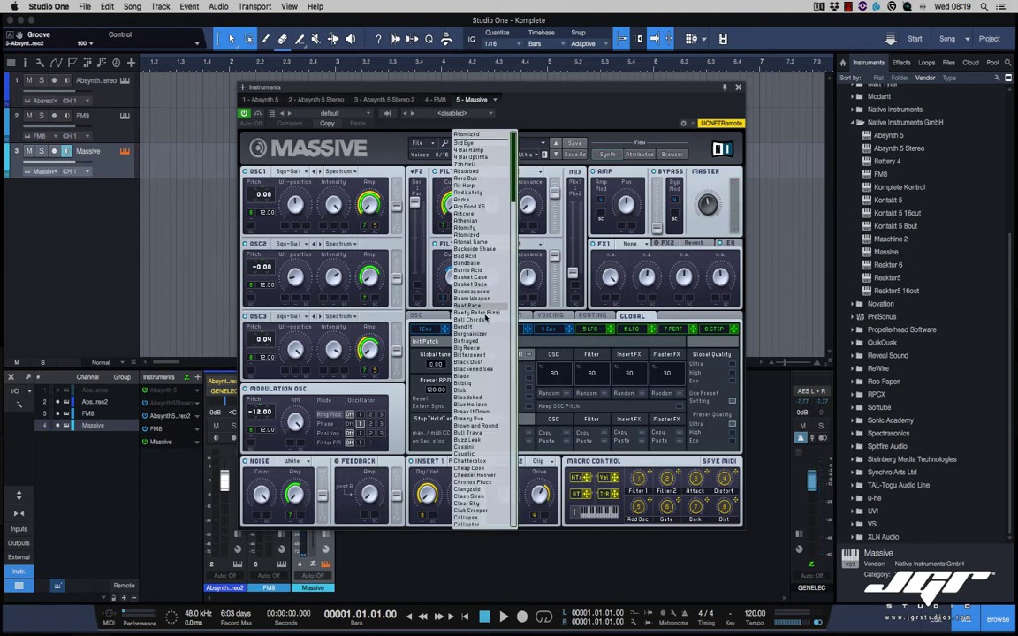
click(477, 382)
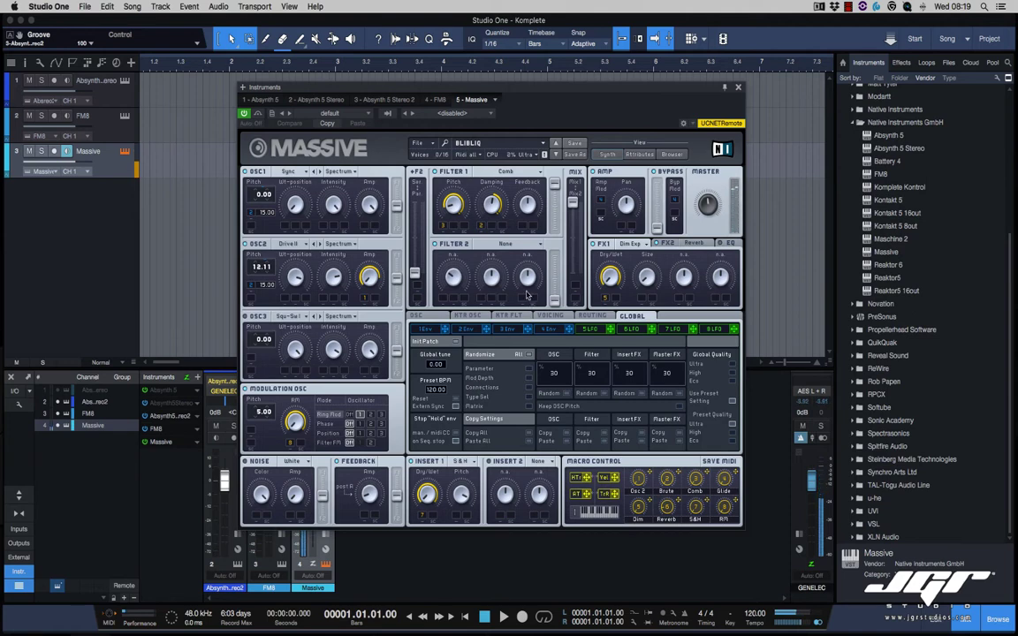
- Load the Let Drop preset in Massive and adjust the filter mix fader
click(471, 144)
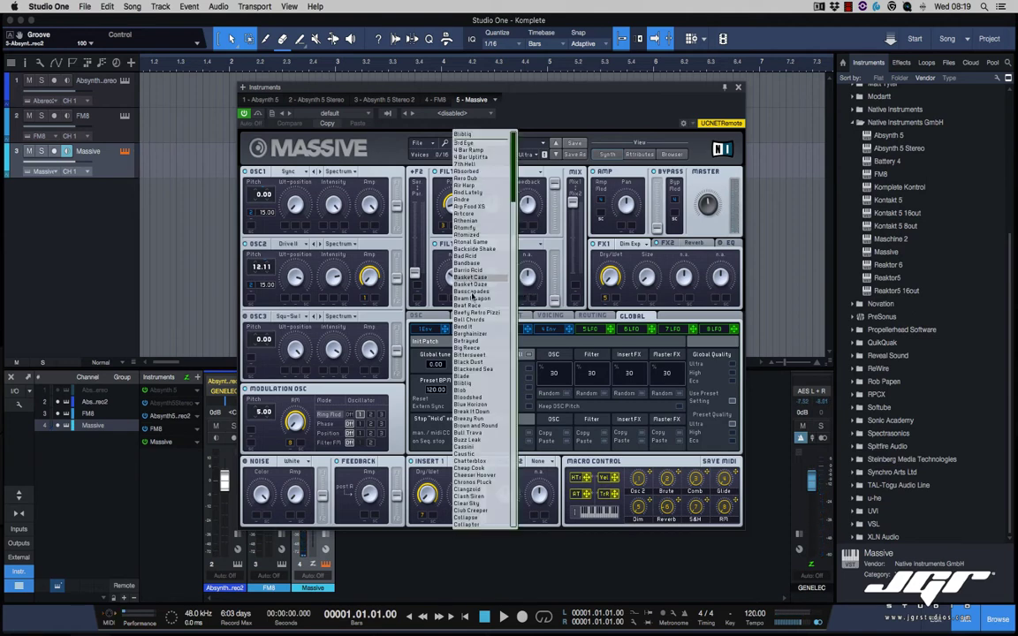
scroll(475, 403, down, 10)
scroll(474, 404, down, 15)
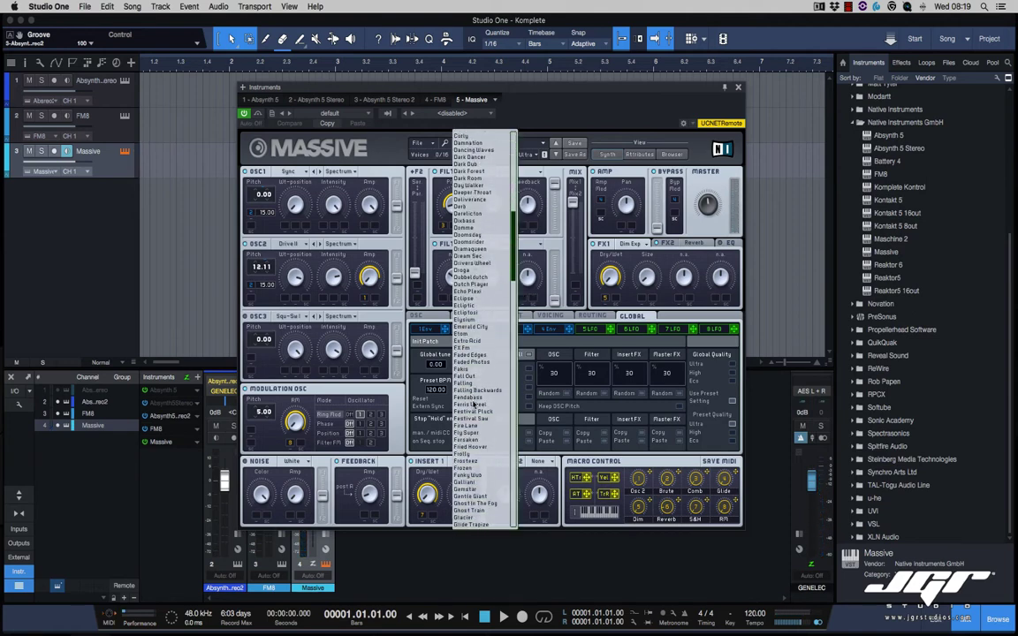
scroll(473, 405, up, 10)
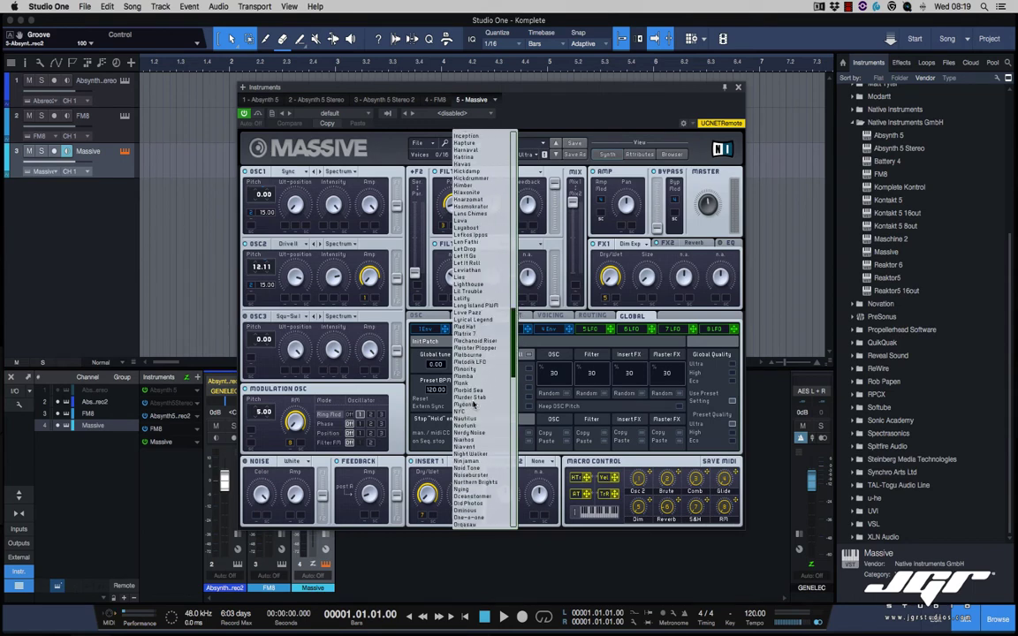
click(474, 400)
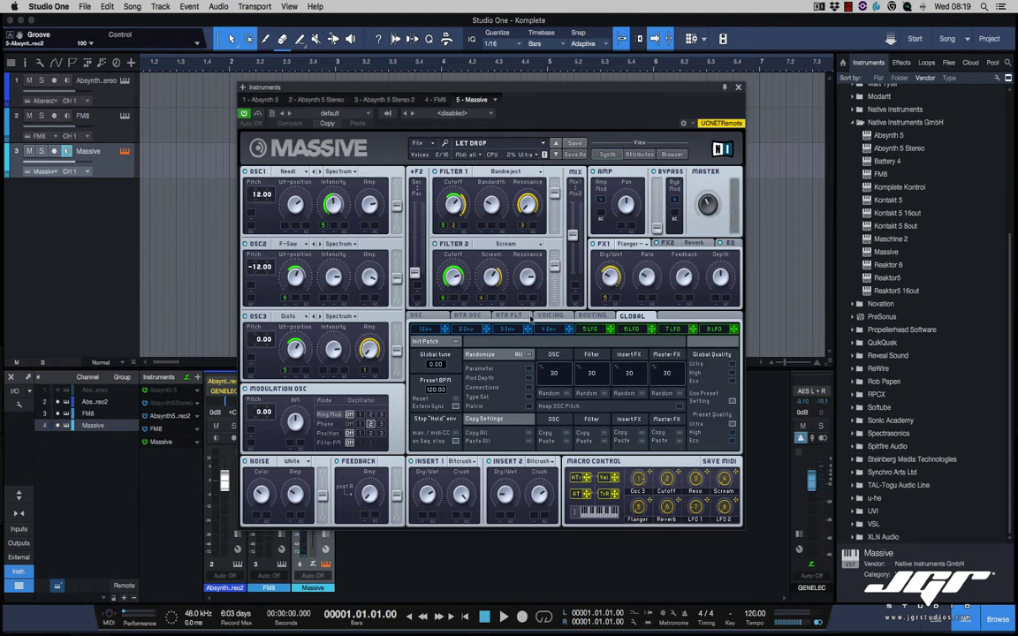
click(583, 246)
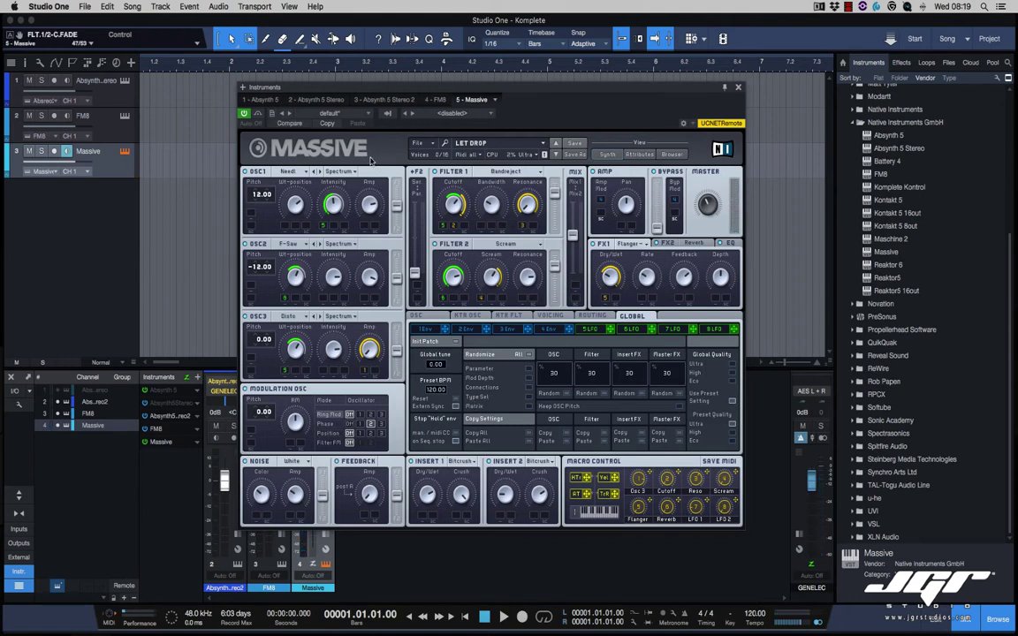
- Try the Bandbase and Absorbed presets in Massive
click(480, 143)
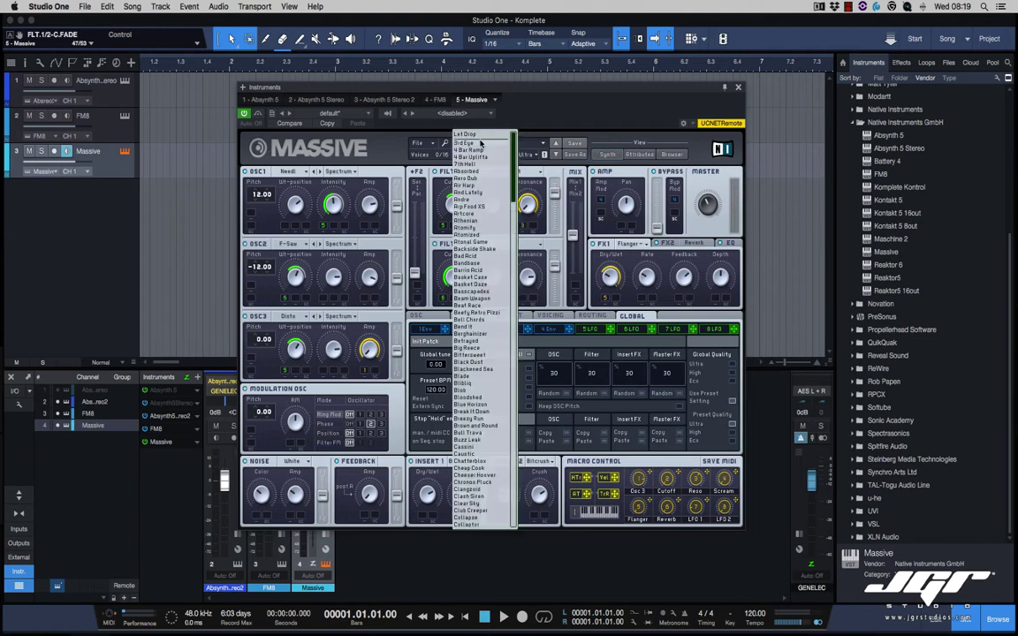
click(481, 264)
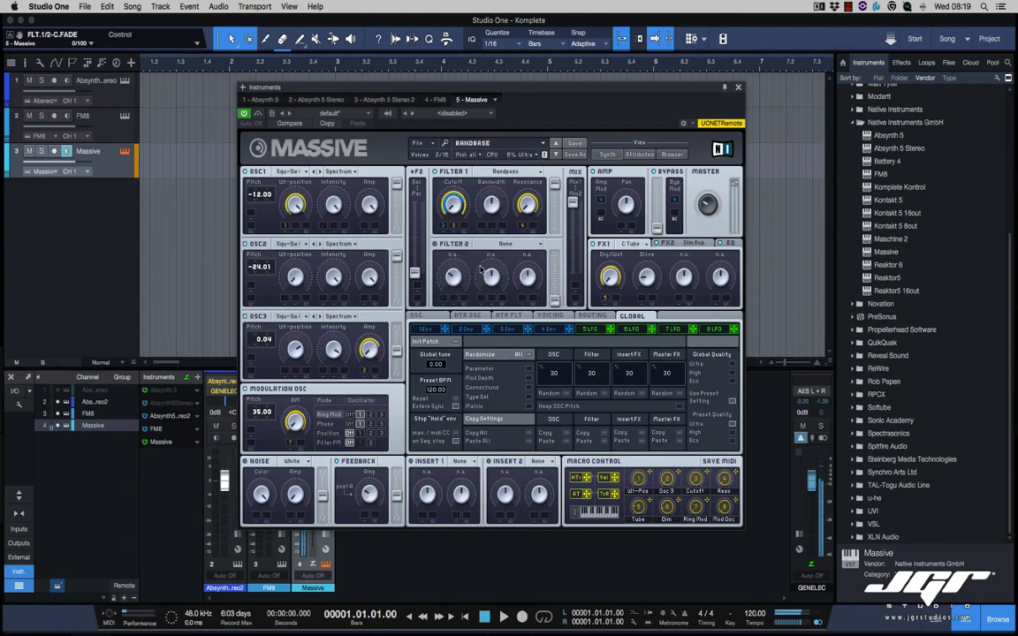
click(477, 143)
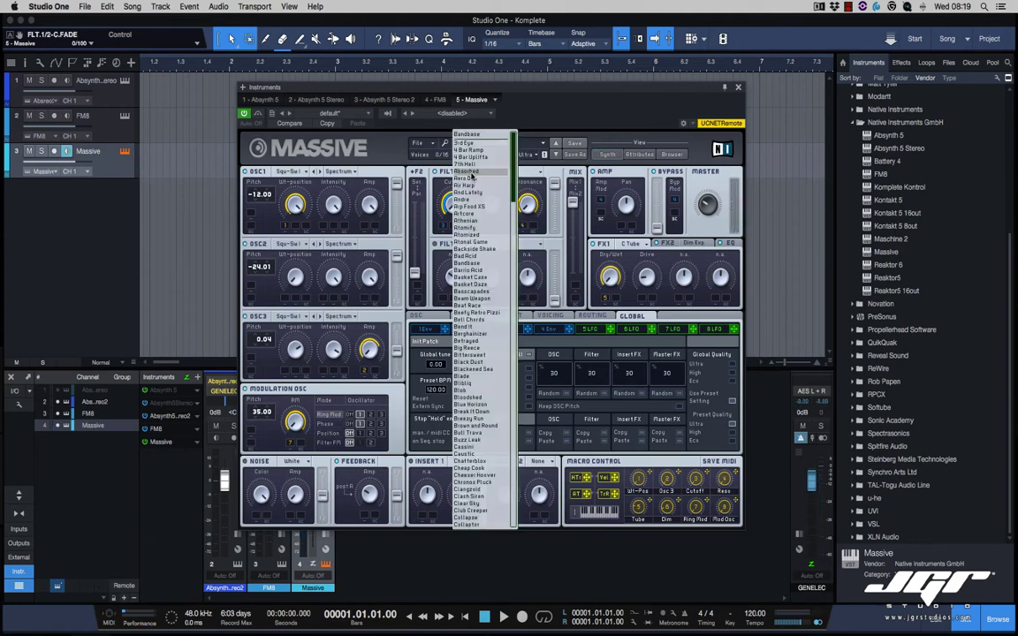
click(470, 172)
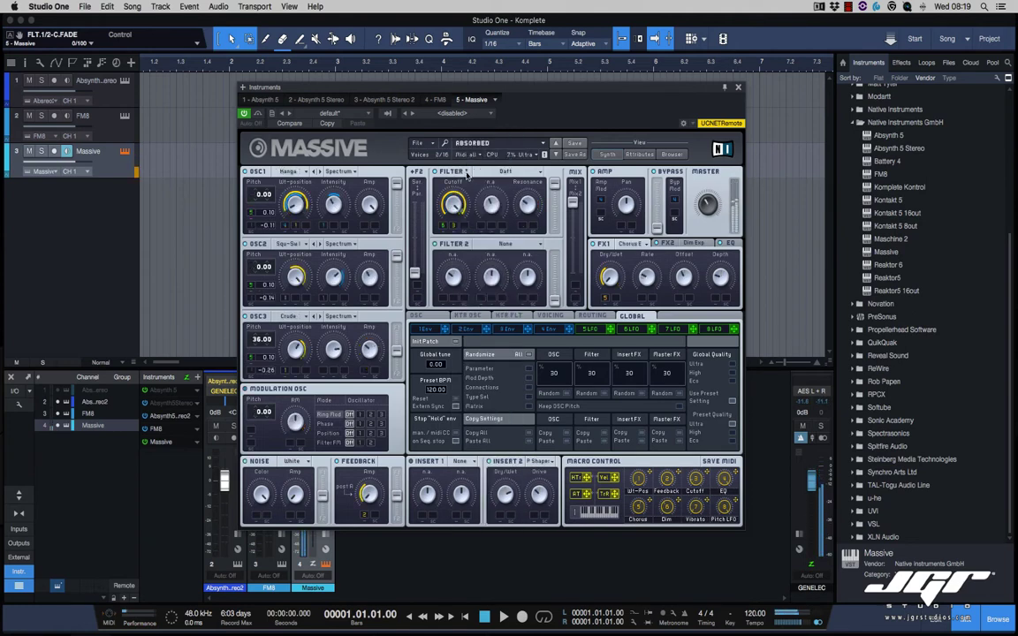
- Load the Aero Dub preset in Massive and close the instrument window
click(479, 144)
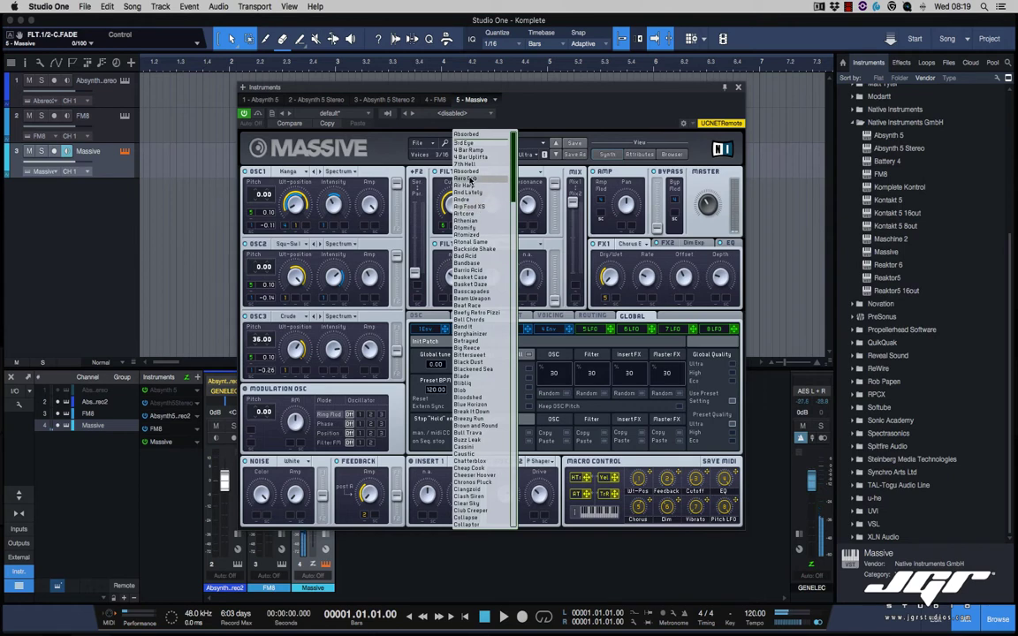
click(469, 180)
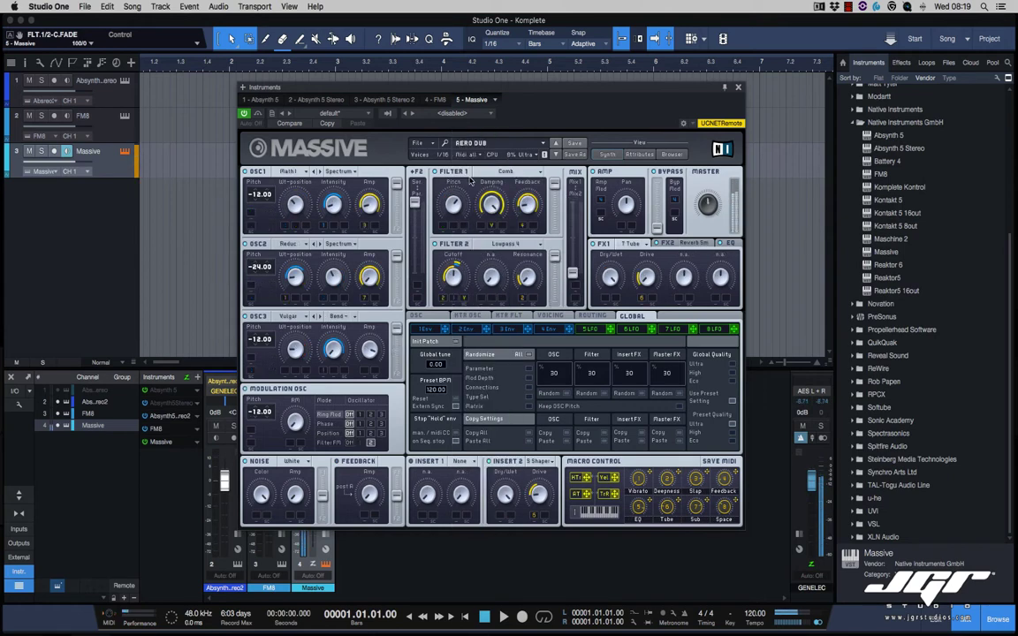
click(739, 87)
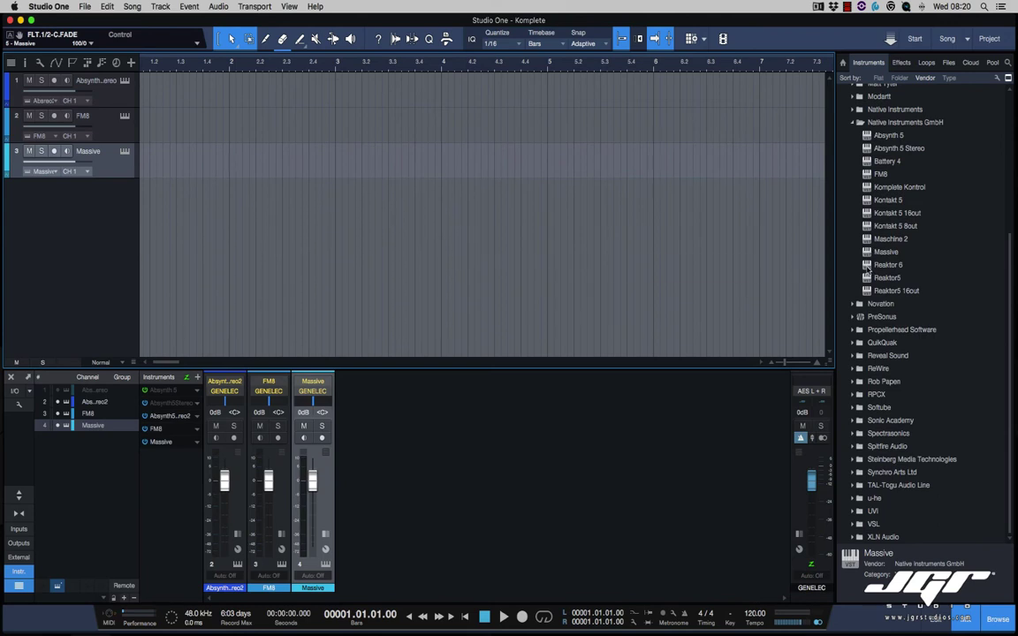
- Add Reaktor 6 on a new instrument track and load the Form ensemble from the Player library
click(868, 266)
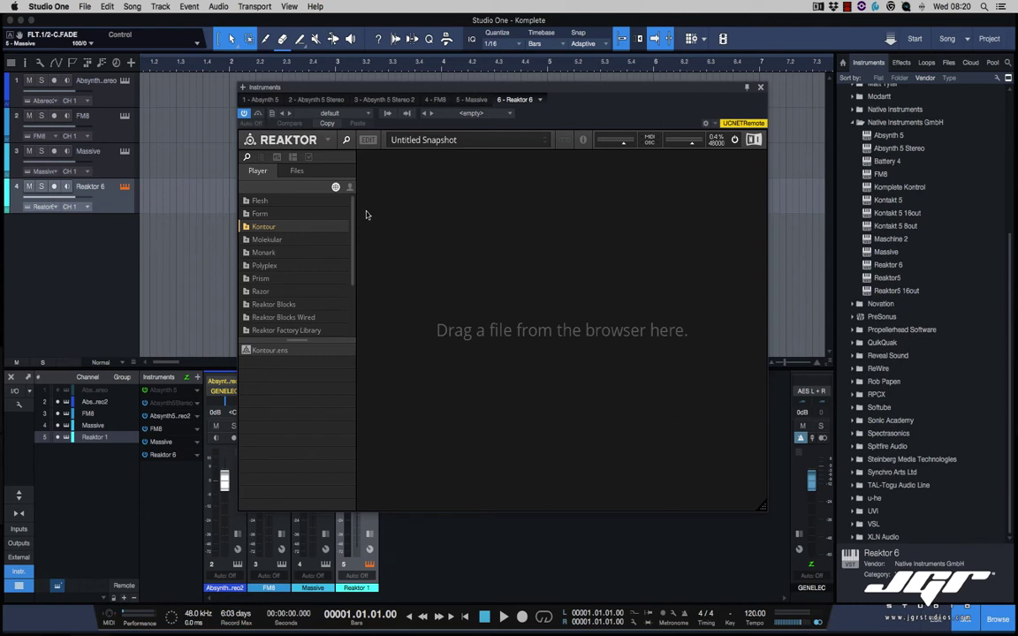
click(286, 240)
click(261, 214)
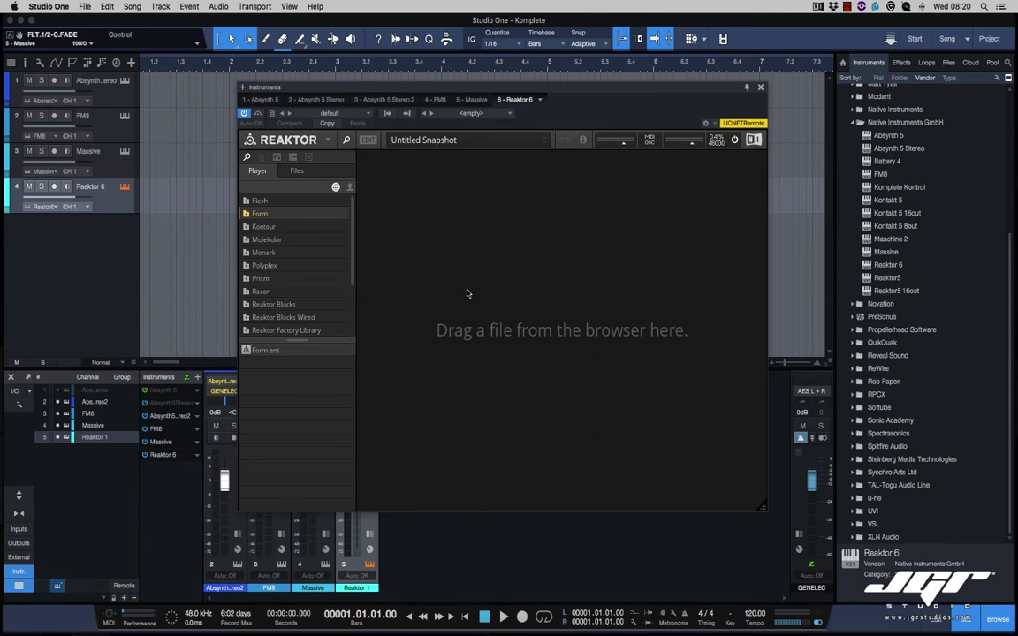
click(249, 213)
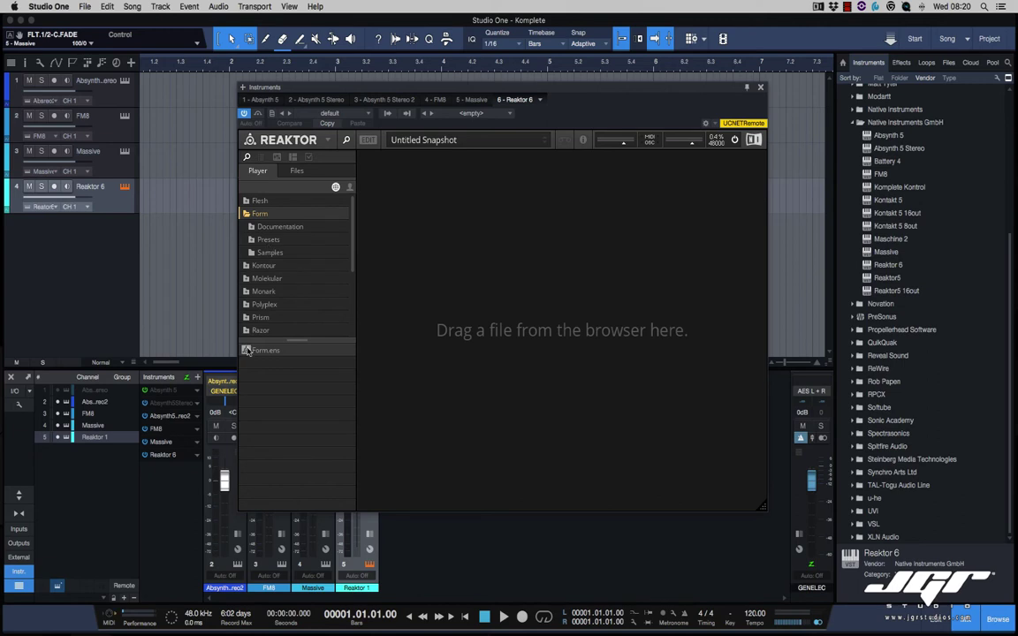
drag(248, 350, 480, 291)
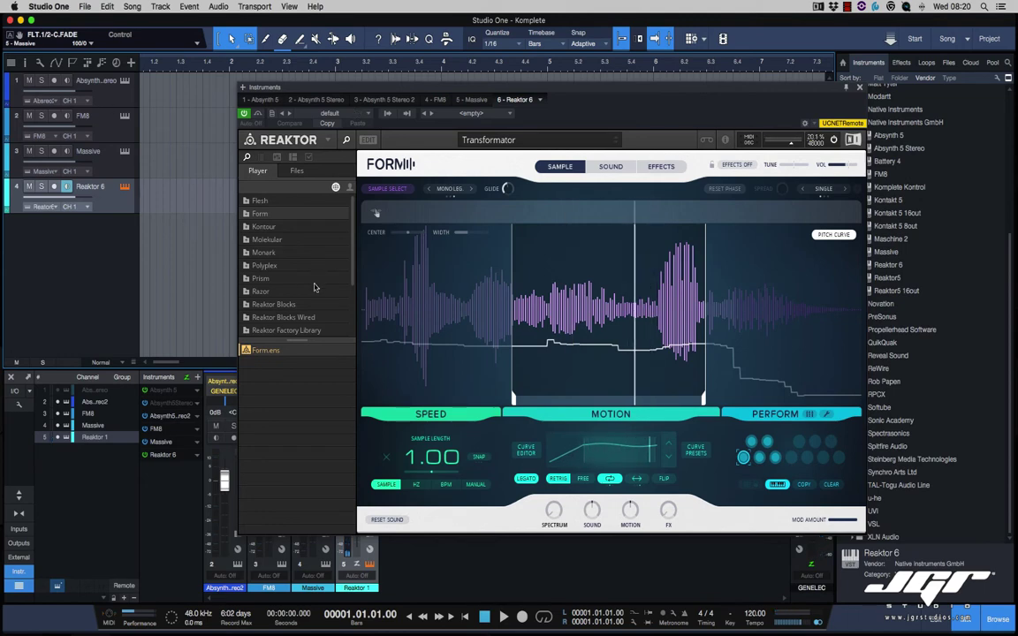
- Load the Flesh ensemble in Reaktor and replace it with the Kontour ensemble
click(248, 202)
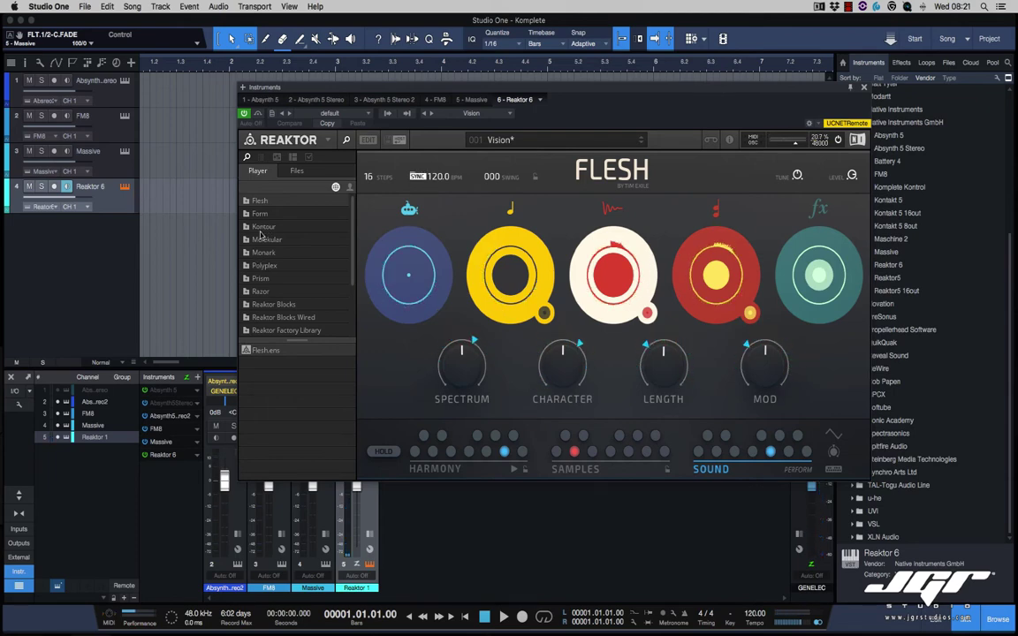
click(256, 228)
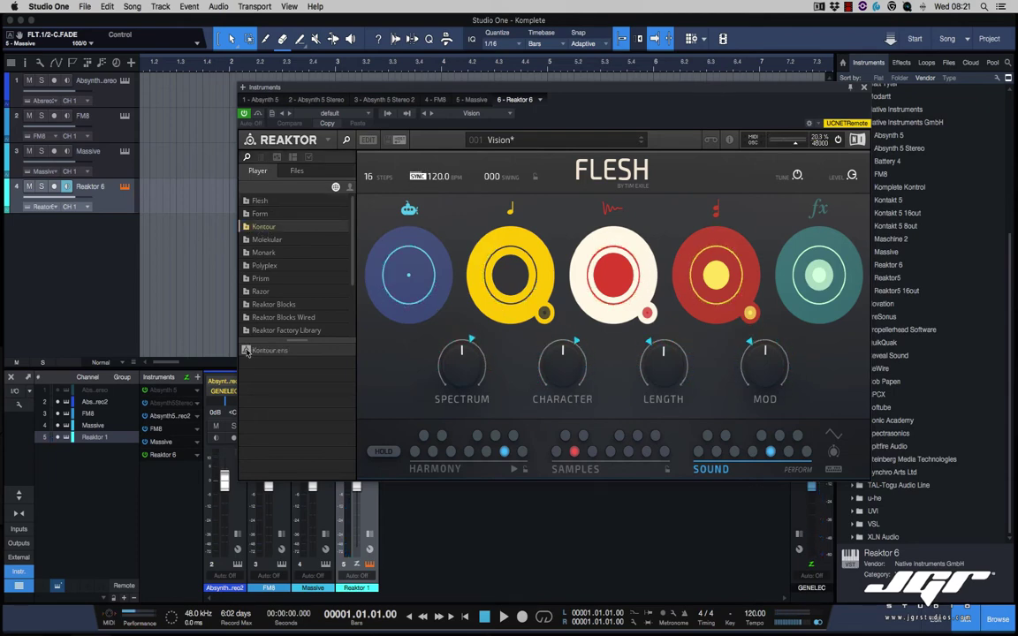
drag(254, 352, 527, 356)
key(Return)
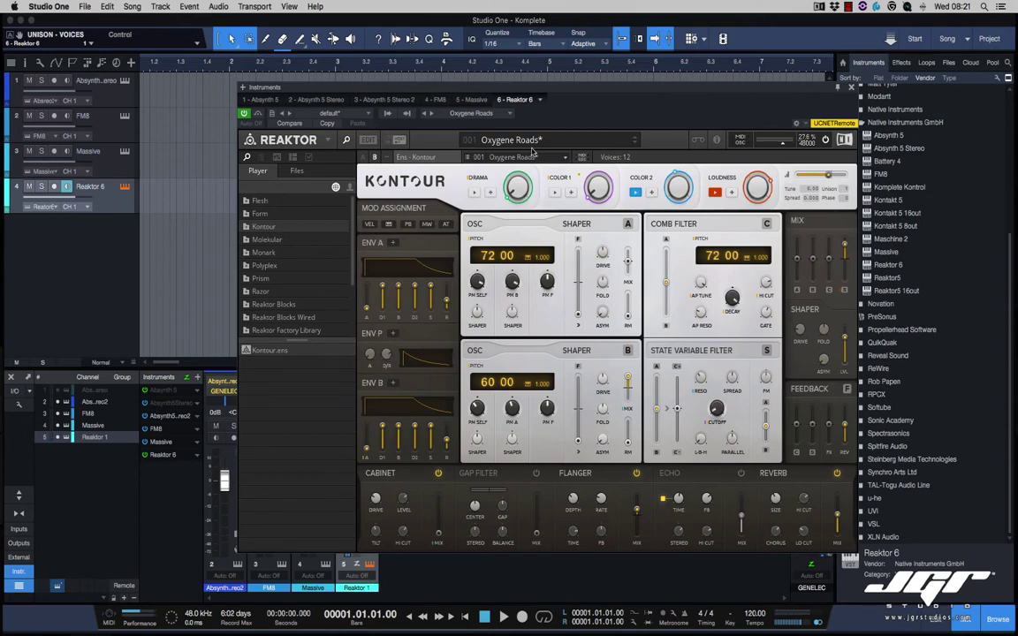
- Try Kontour's Arrow Harp plucked sound and the Ecosphere, Clanger and Moody soundscapes
click(598, 145)
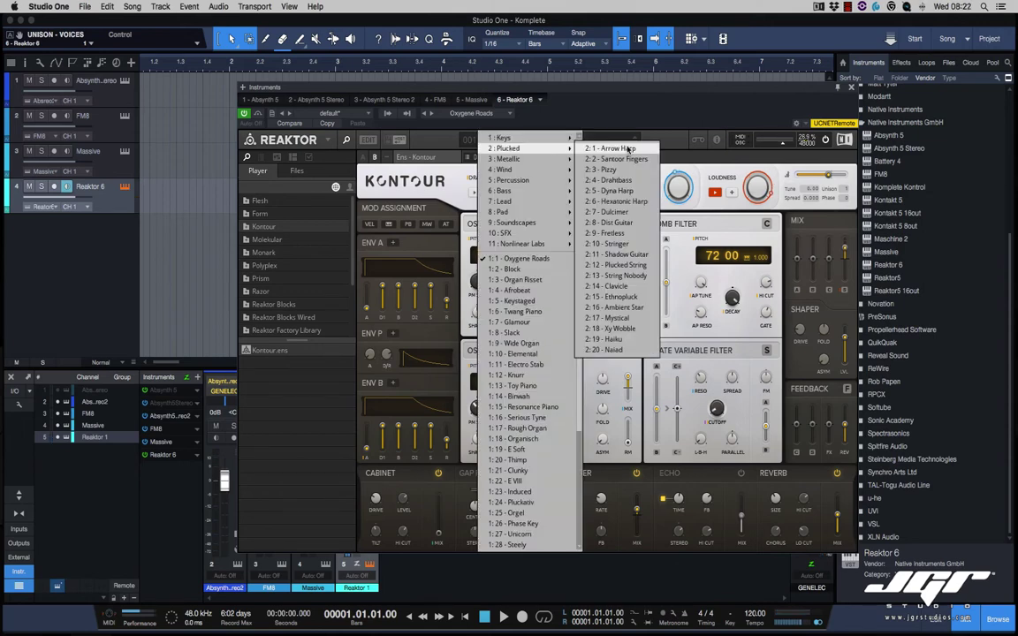
click(610, 145)
click(521, 138)
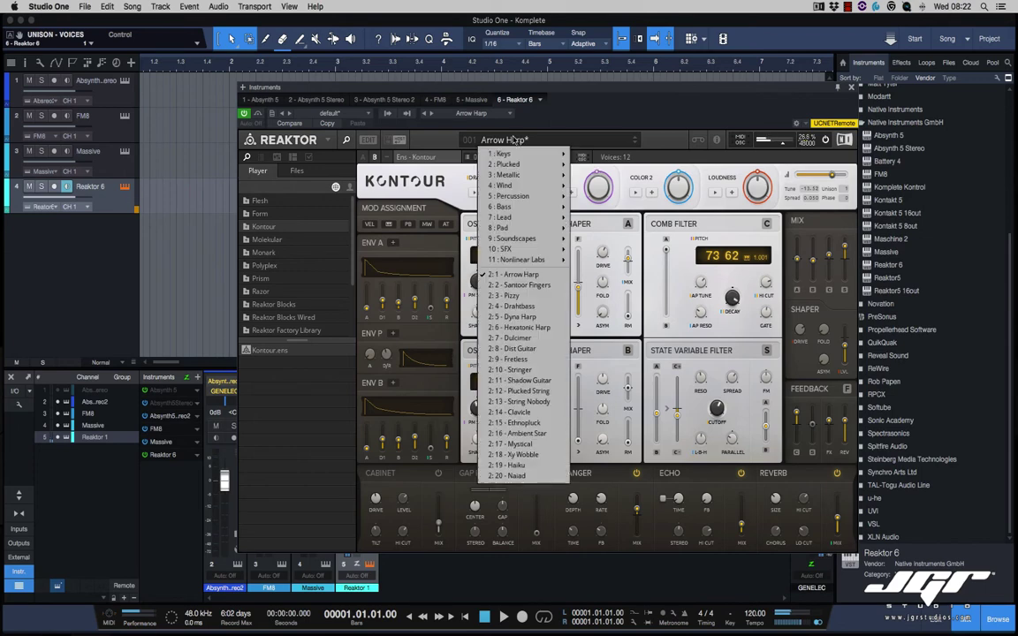
click(539, 215)
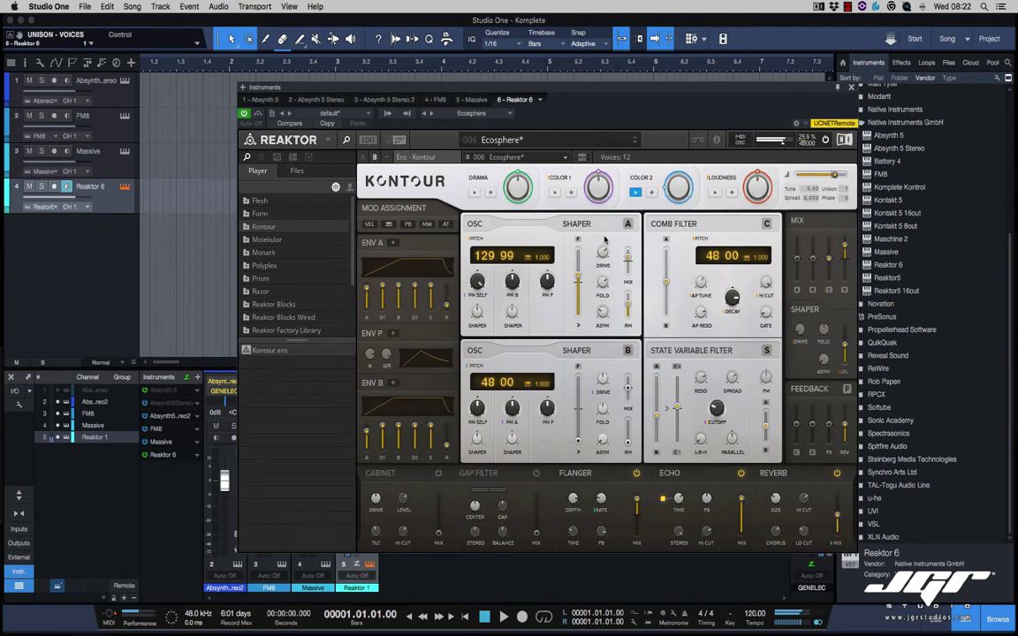
click(503, 144)
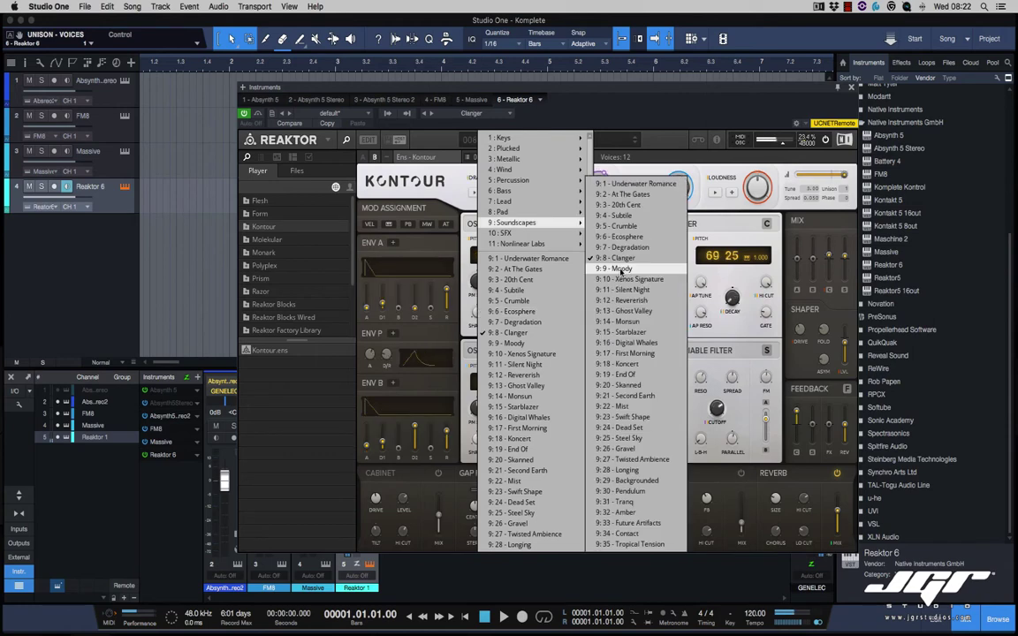
click(619, 268)
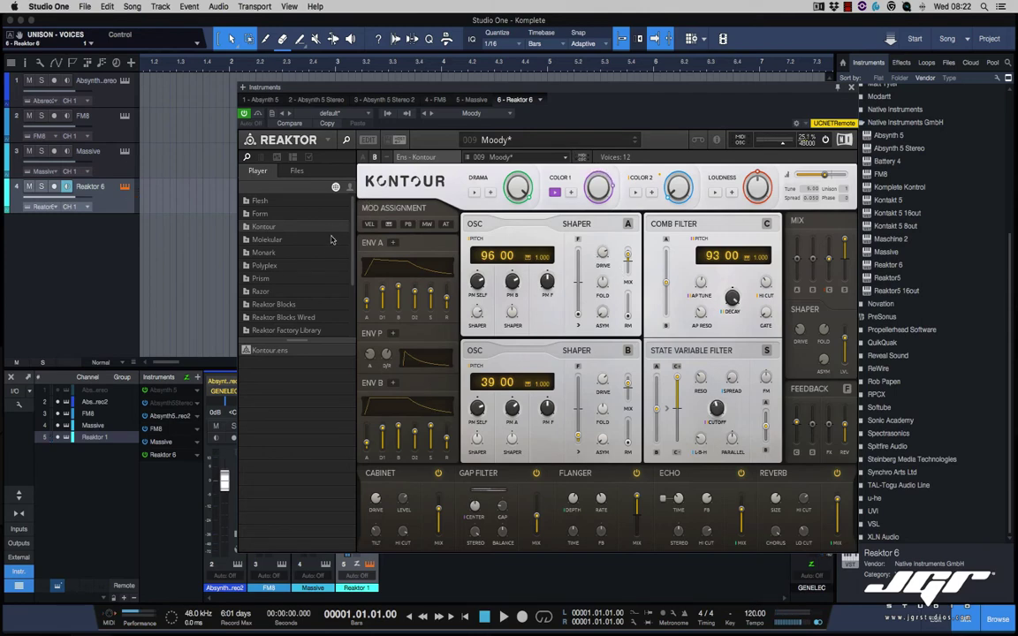
- Load the Molekular ensemble without saving the Kontour changes, and step through its snapshots to Lee Stereene
double_click(271, 242)
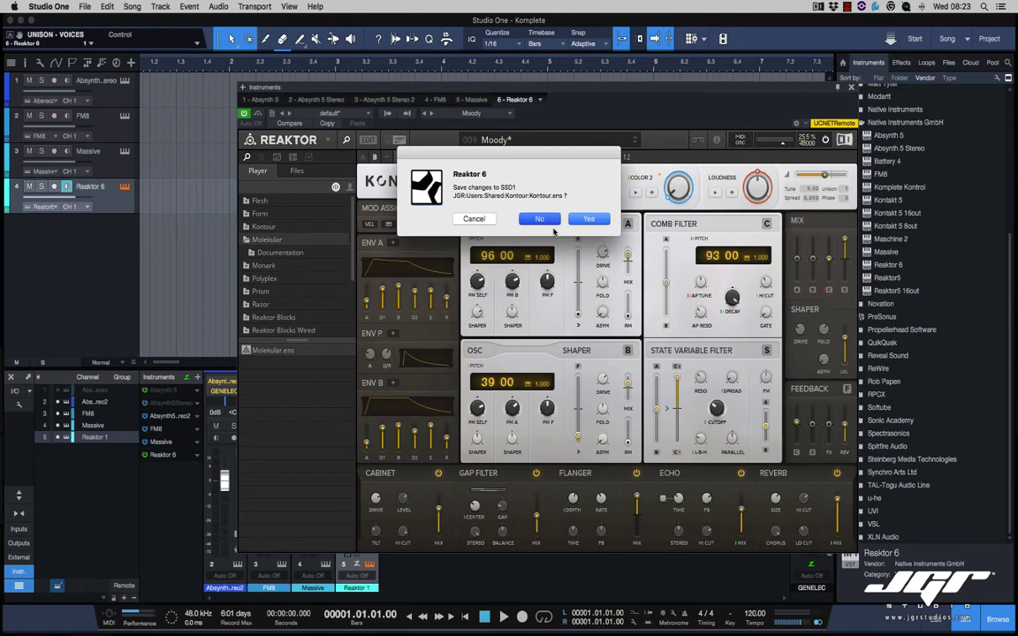
click(551, 224)
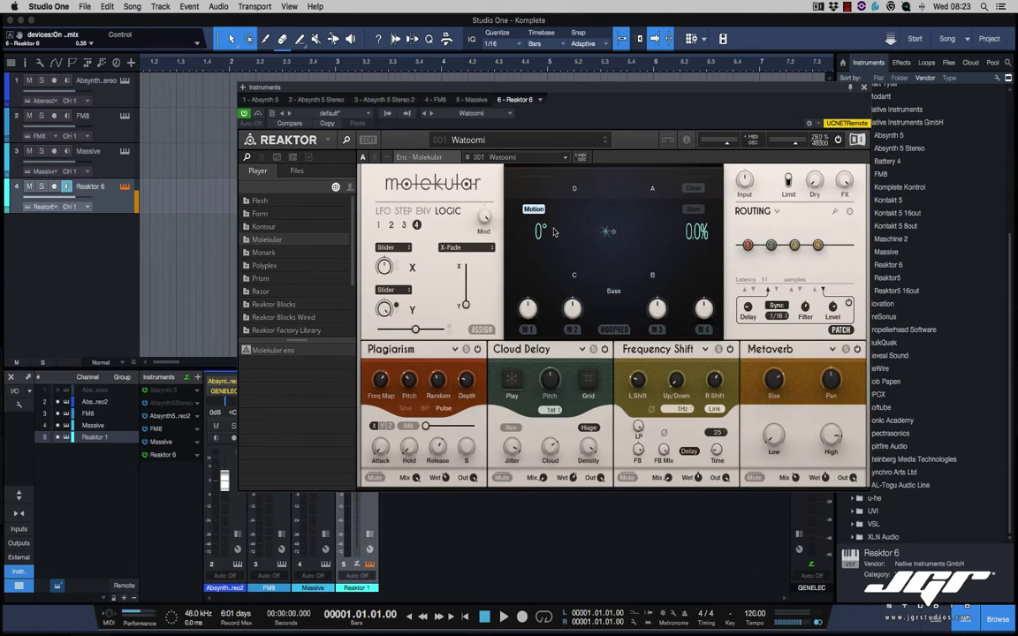
key(Down)
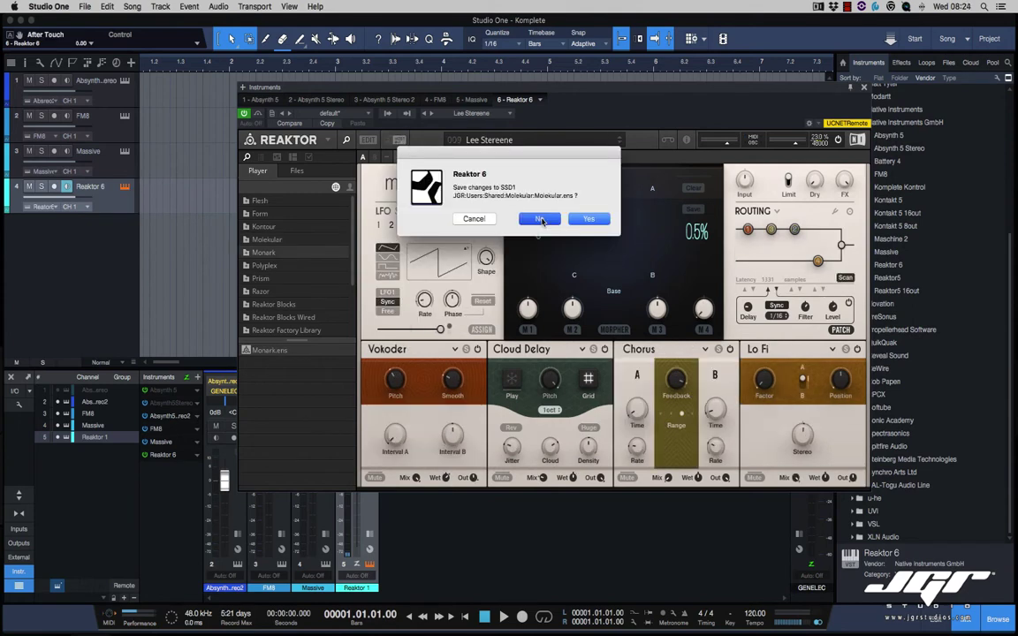
- Load the Monark ensemble in Reaktor without saving the Molekular changes
click(540, 219)
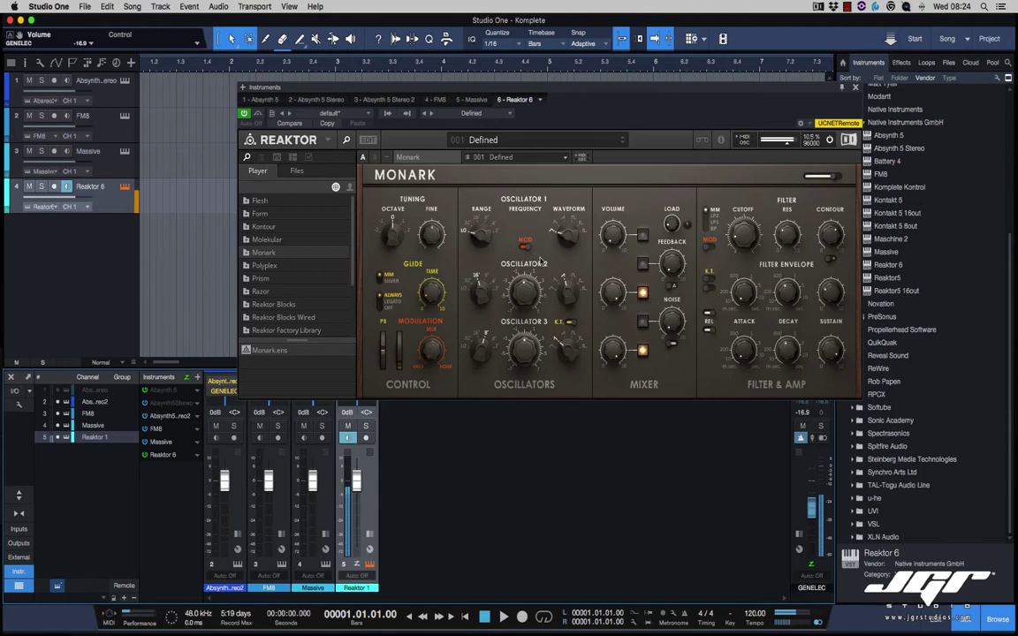
key(space)
key(space)
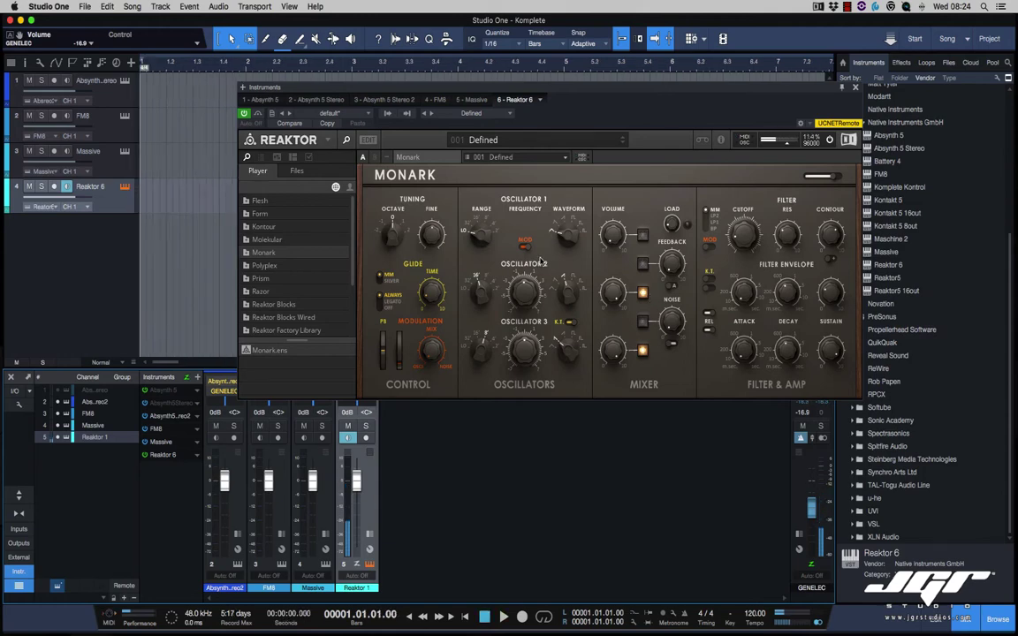
- Change oscillator 1's waveform in Monark, switch it on in the mixer, and adjust the oscillator volumes
drag(473, 215, 439, 212)
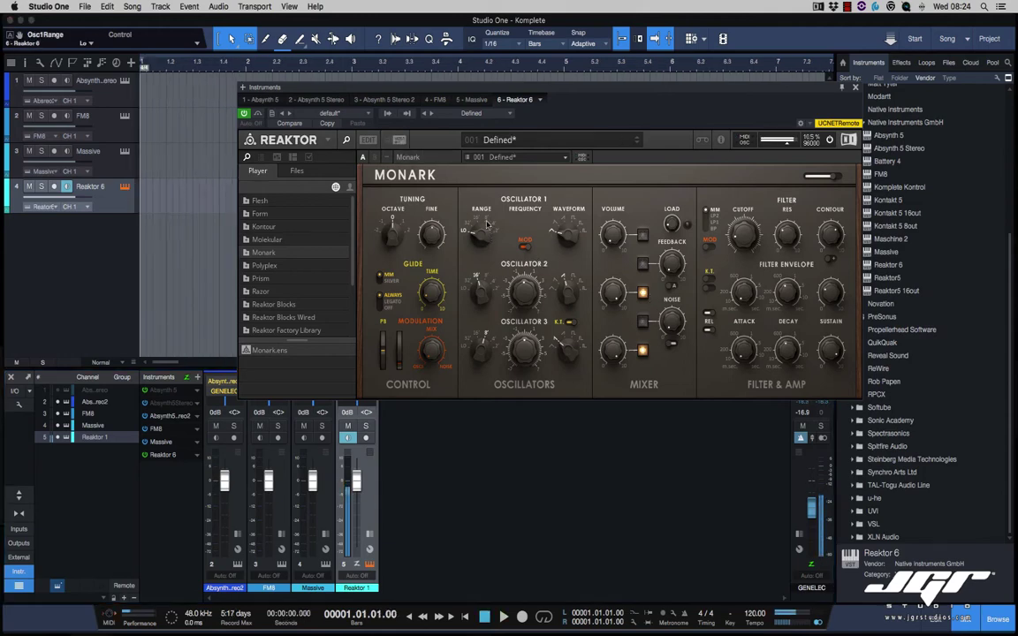
drag(568, 243, 512, 217)
click(642, 237)
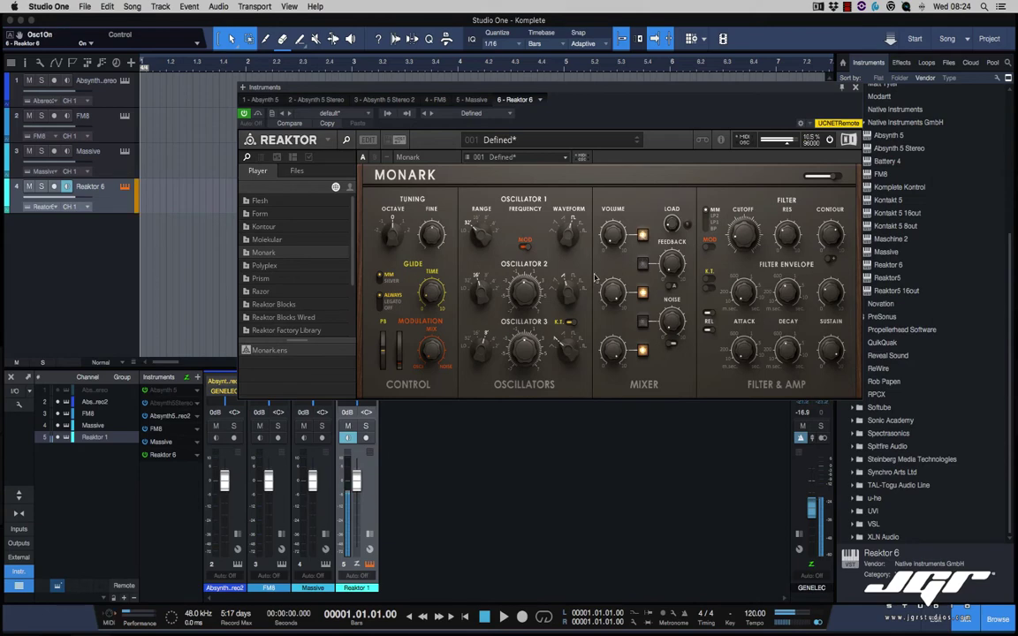
click(613, 235)
drag(611, 296, 611, 317)
- Load the Addict snapshot from Monark's Lead bank
click(469, 141)
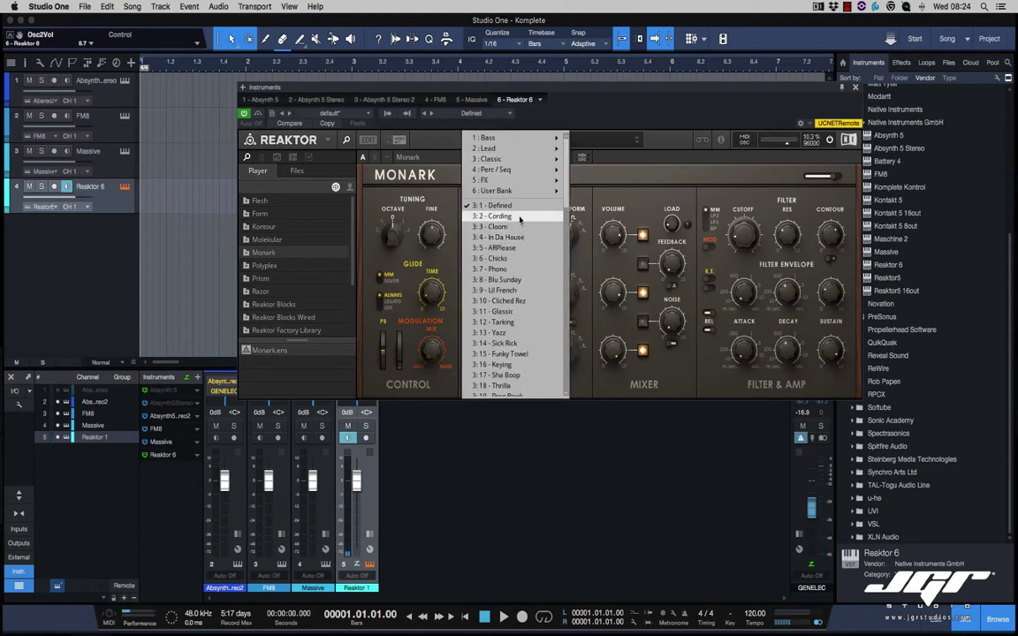
mouse_move(509, 148)
click(581, 152)
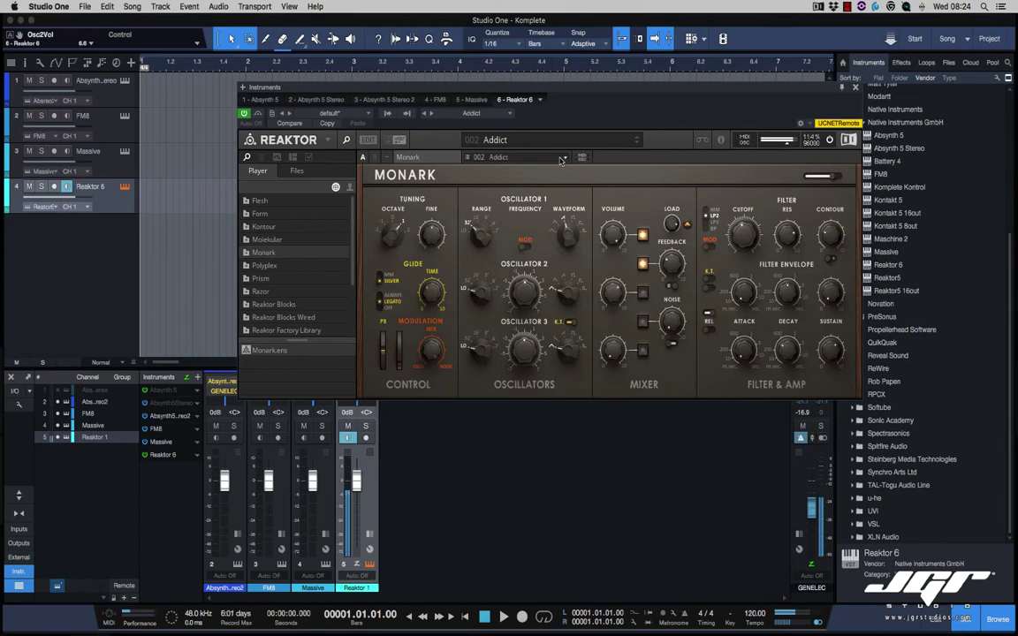
- Load the Polyplex - Kick ensemble from the Polyplex folder in Reaktor
click(263, 265)
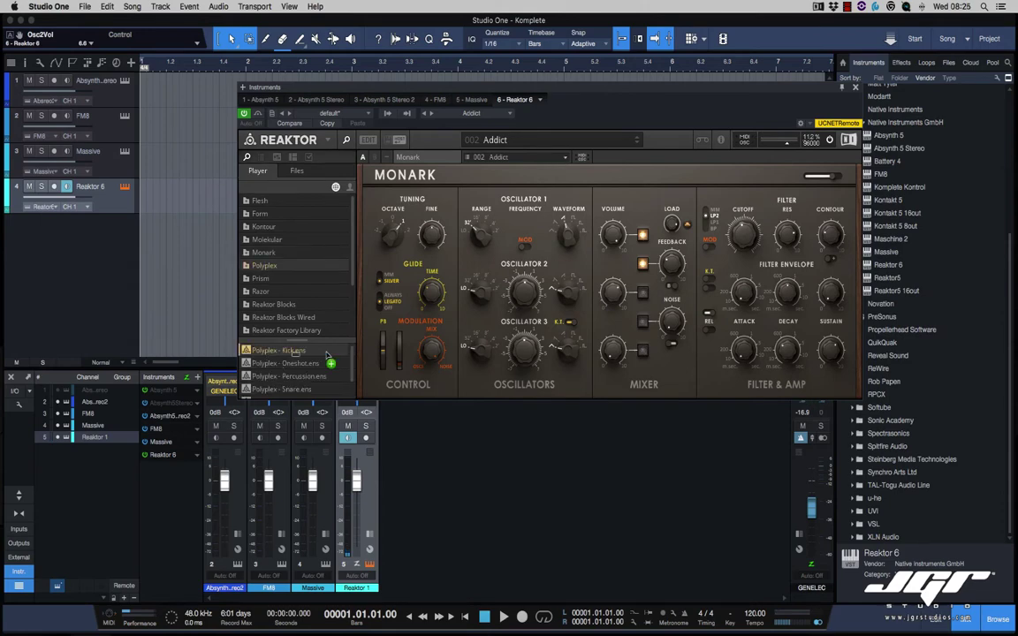
drag(464, 303, 464, 301)
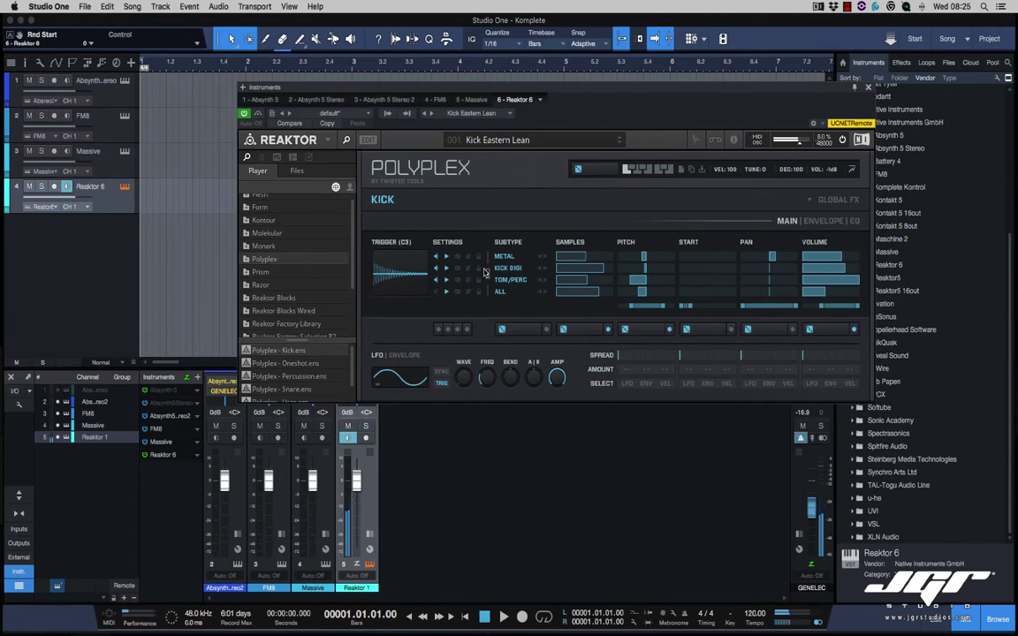
- Step through the Polyplex kick snapshots from Kick Haptic Lazer to Kick Still 2K1
click(620, 143)
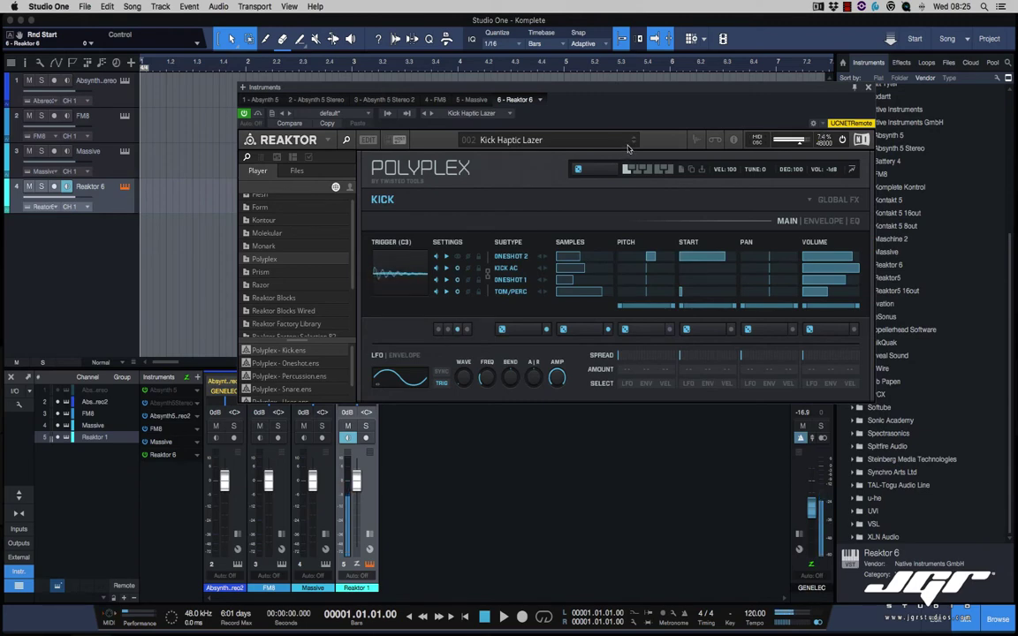
click(632, 144)
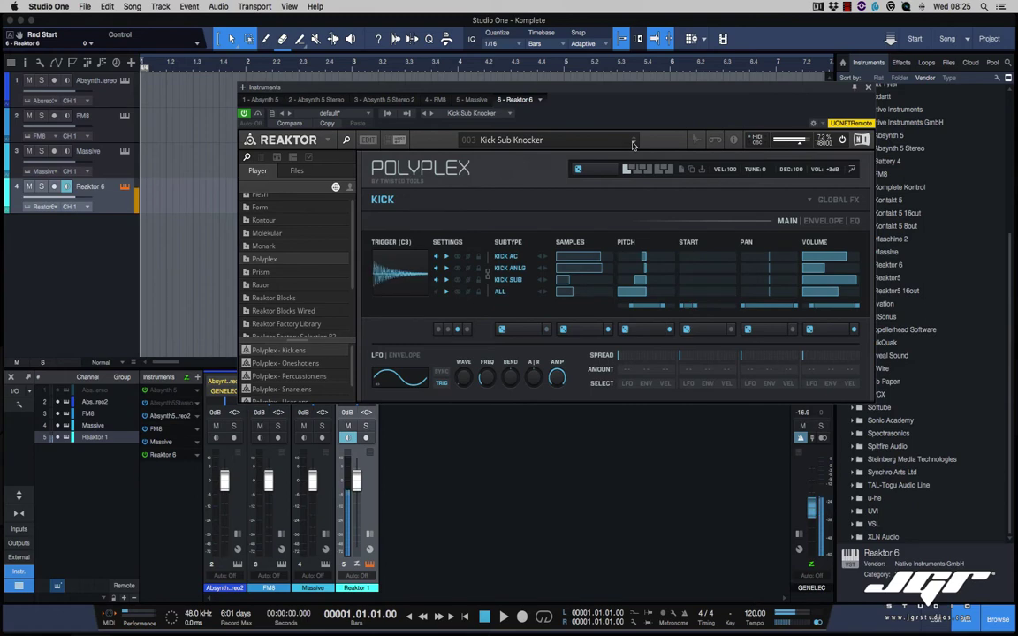
click(633, 144)
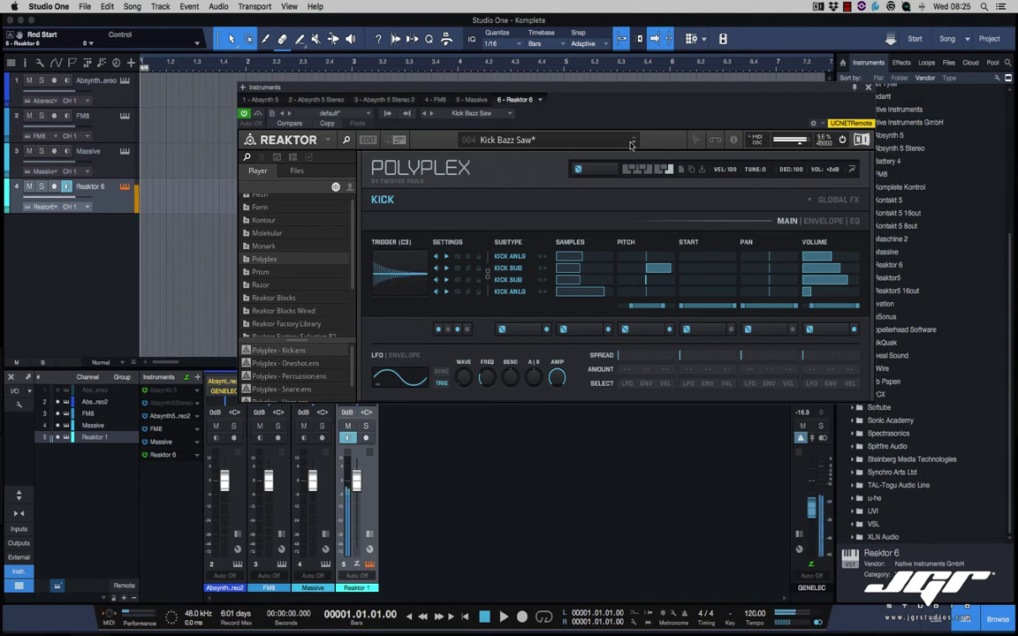
click(632, 143)
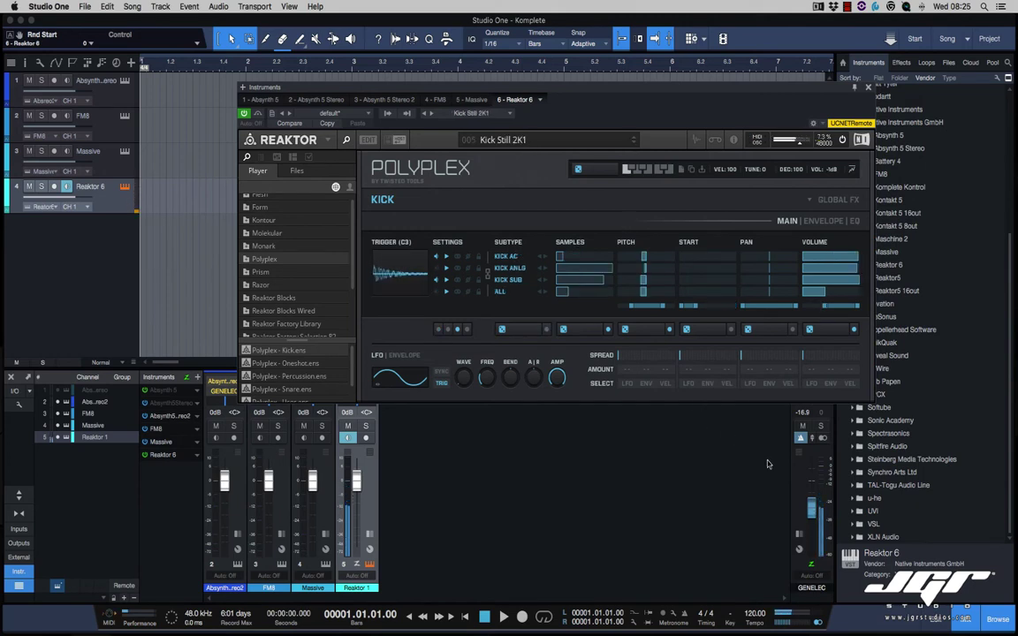
- Raise the GENELEC main output level to about -5.9 dB and advance Polyplex to the Kick Klickers snapshot
drag(810, 509, 809, 500)
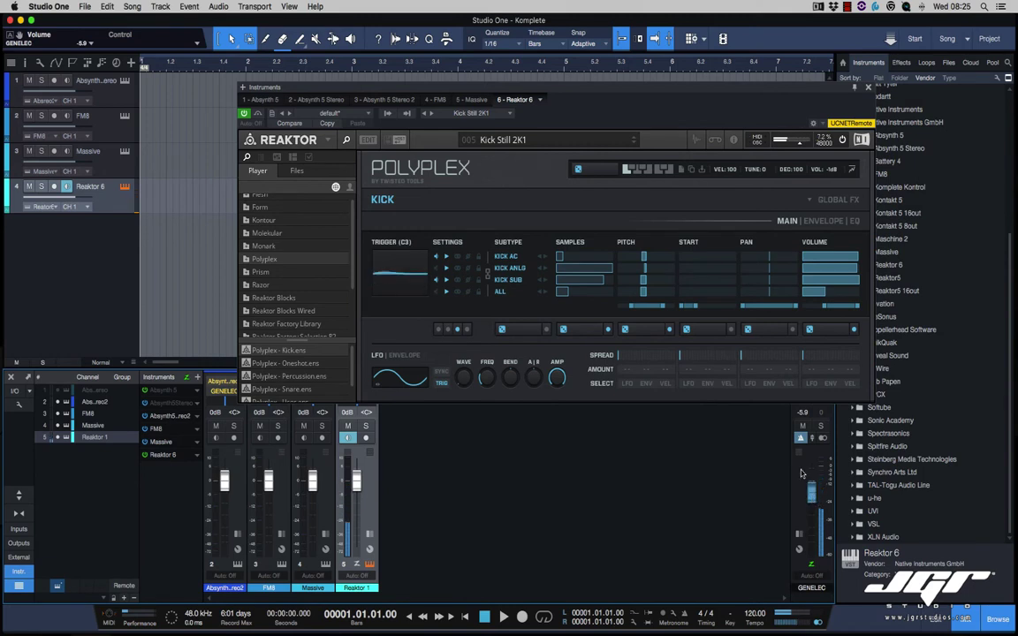
click(633, 143)
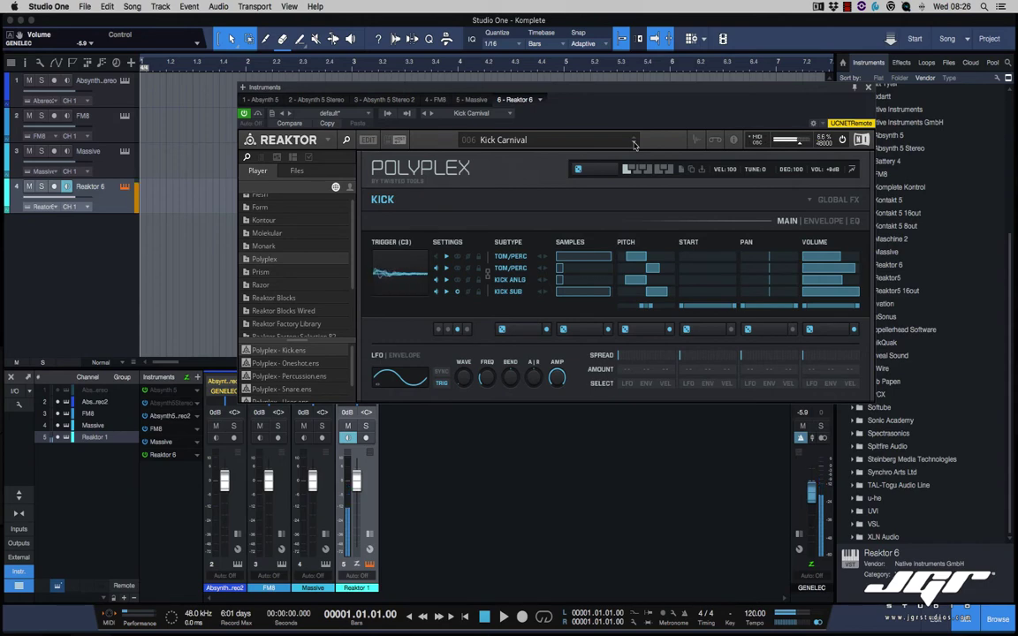
click(633, 143)
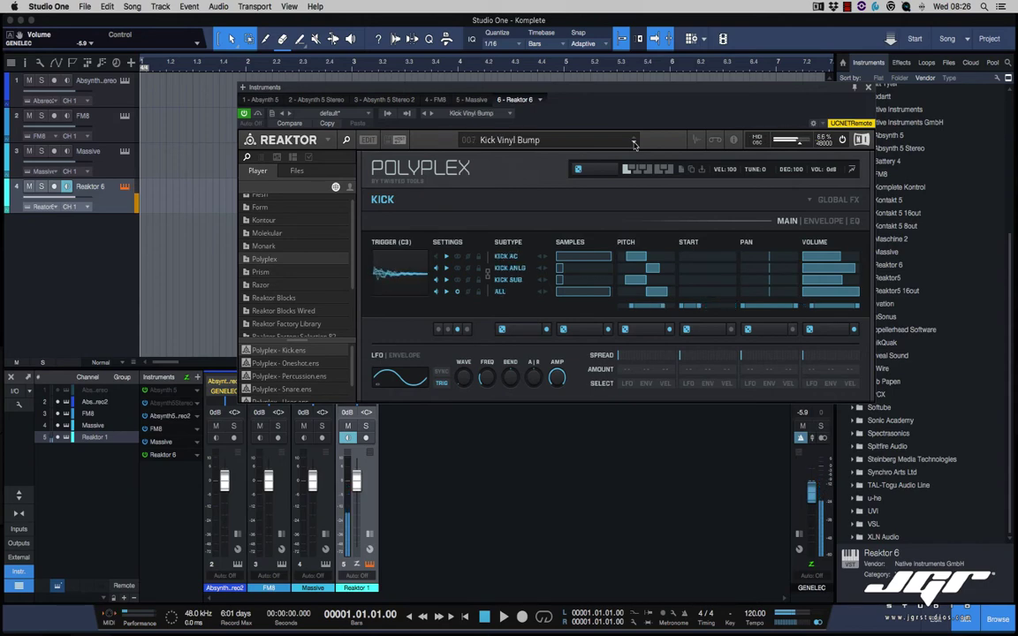
click(633, 143)
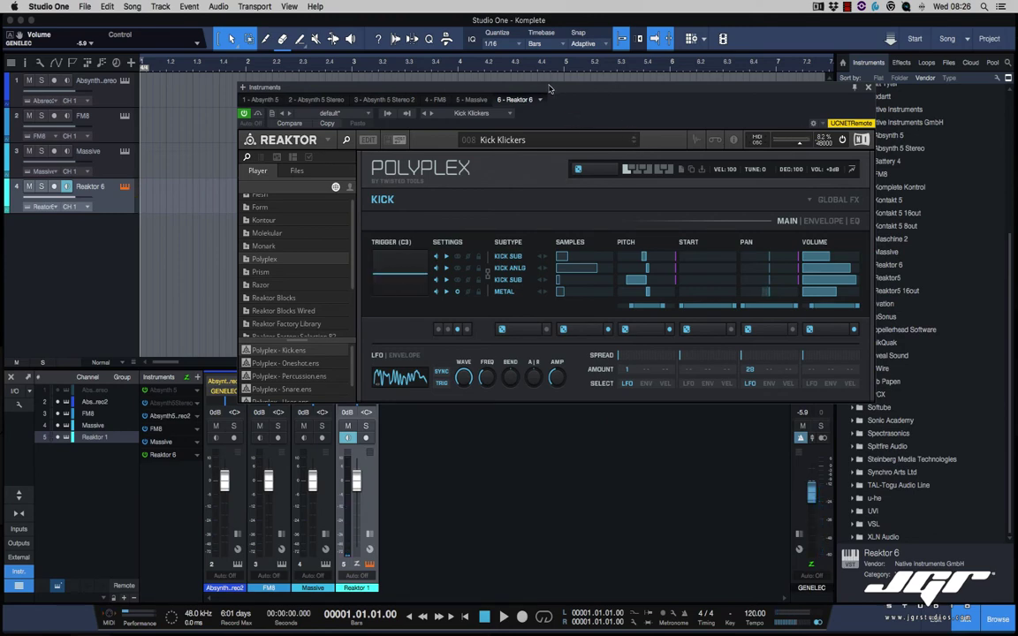
- Move the Reaktor window lower and browse the remaining ensembles in the Polyplex folder
drag(549, 88, 532, 141)
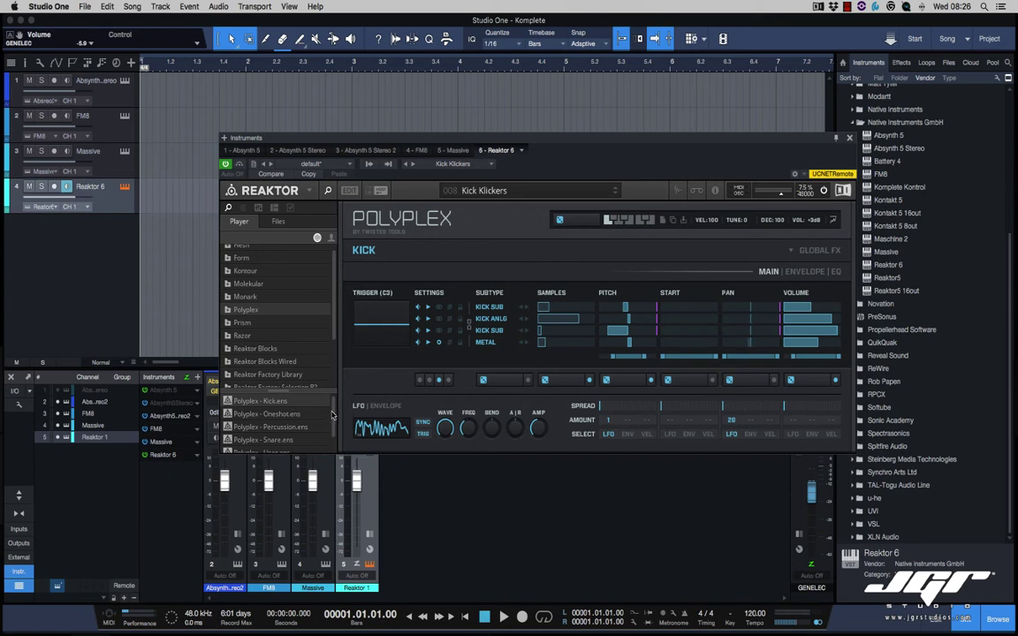
scroll(333, 415, down, 2)
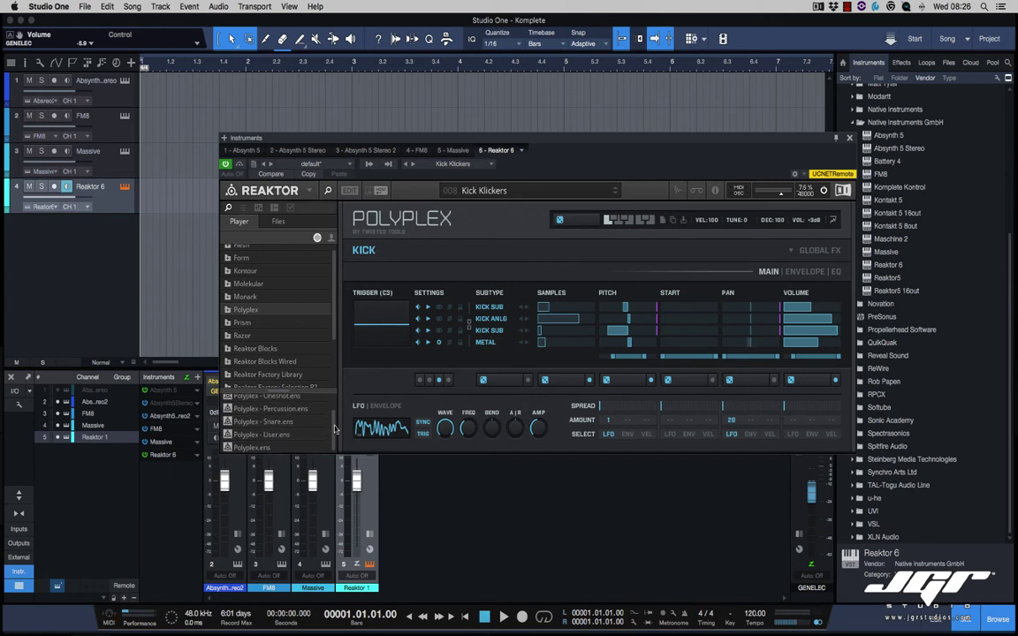
mouse_move(334, 428)
mouse_down()
mouse_move(334, 416)
mouse_move(333, 432)
mouse_up()
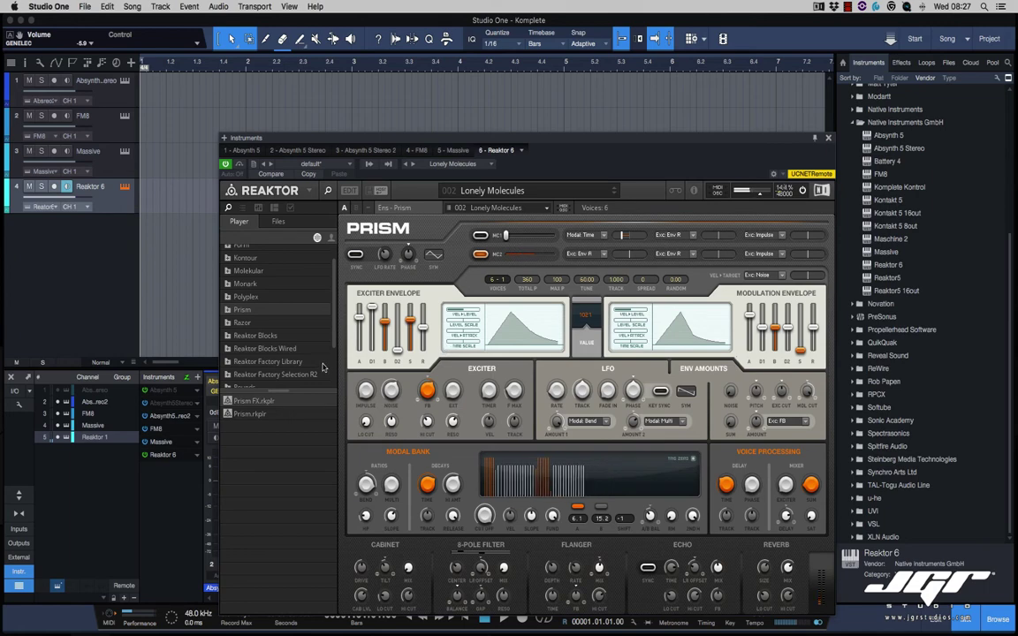
- Load the Razor ensemble from the Razor folder in place of Prism
click(272, 324)
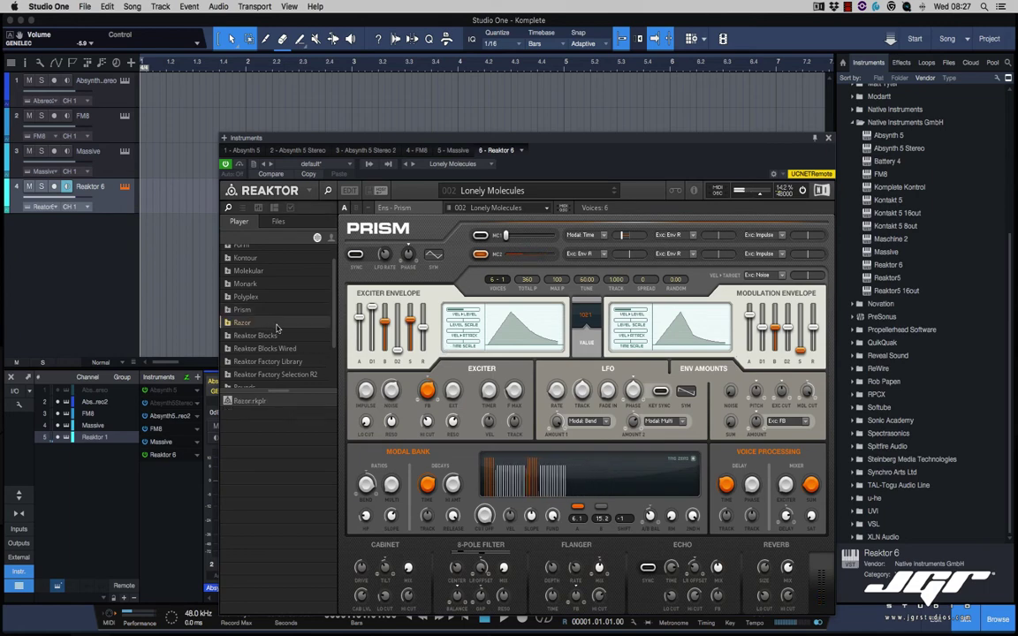
click(230, 400)
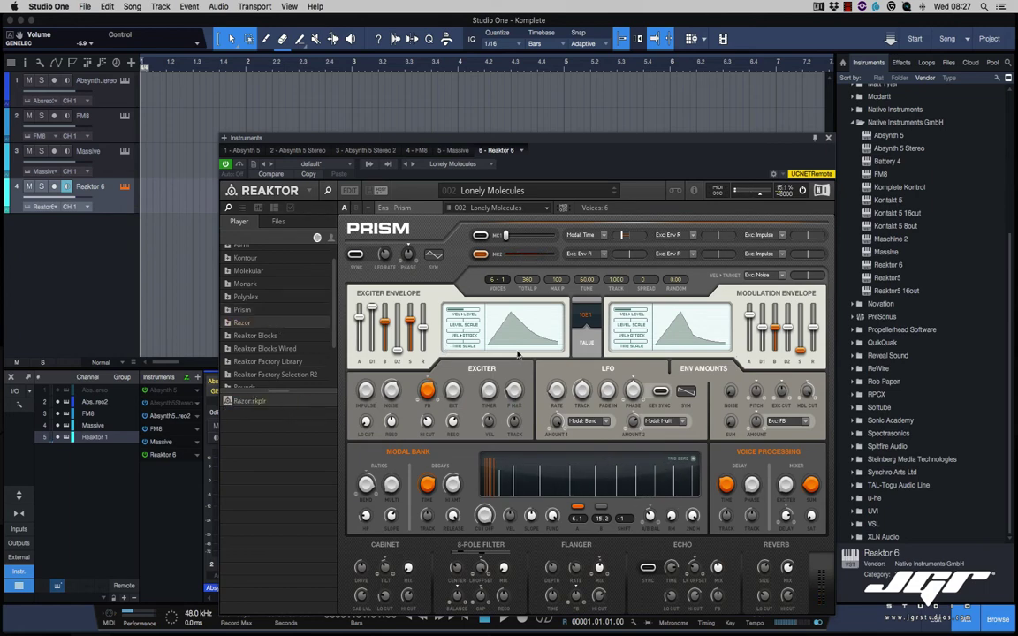
click(533, 224)
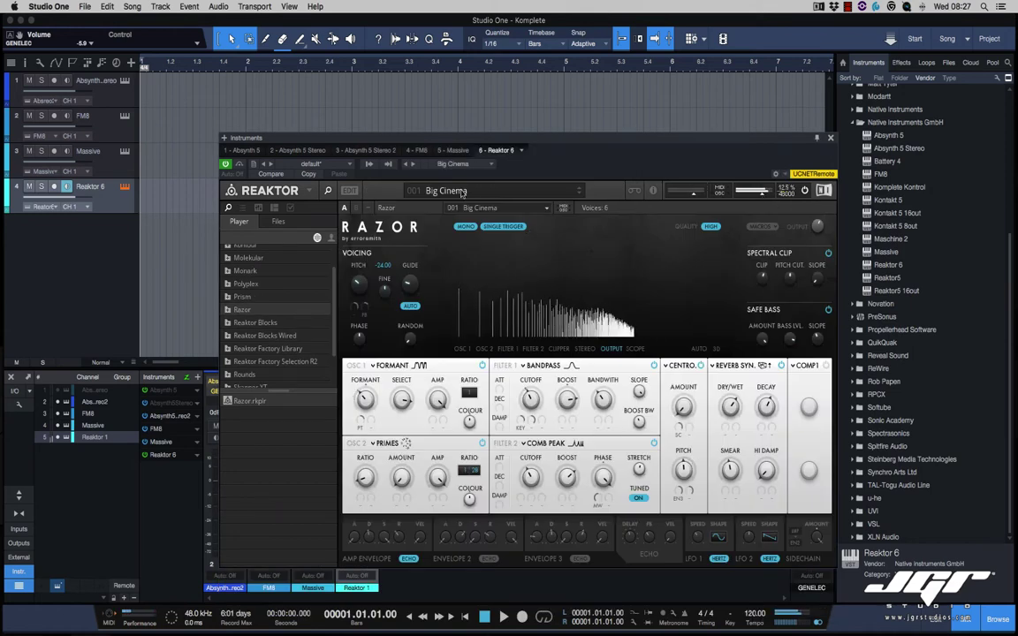
- Load the 5th Bass snapshot in Razor, followed by the Munchkin snapshot
click(461, 193)
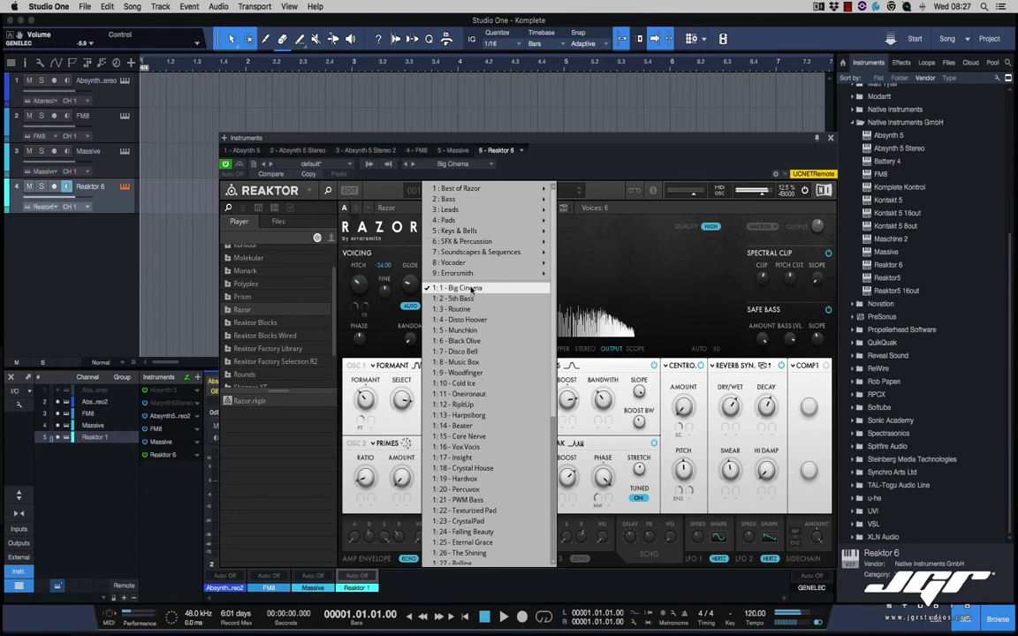
click(470, 301)
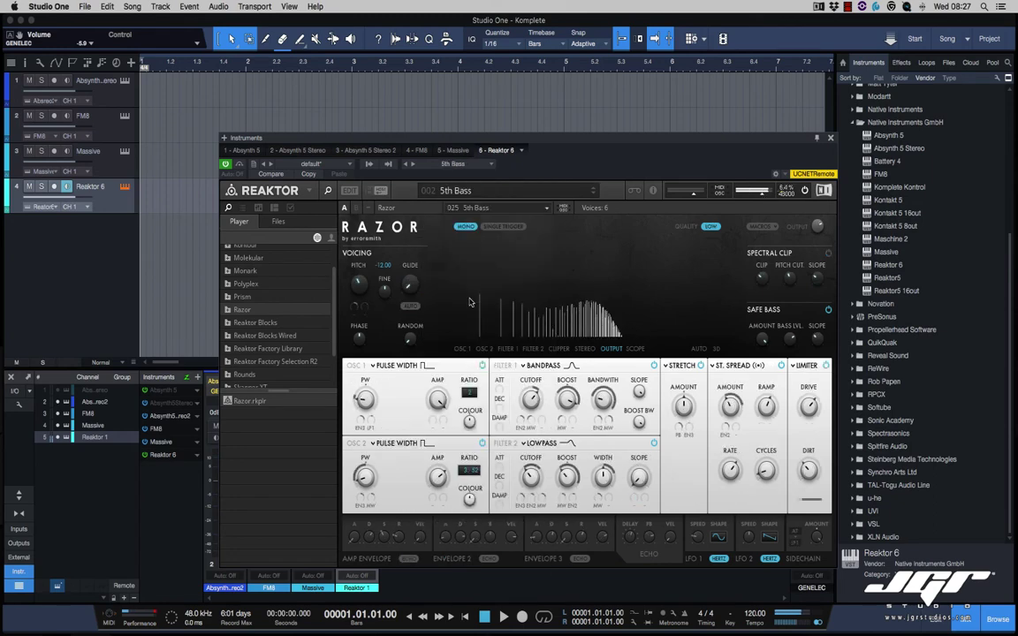
click(460, 193)
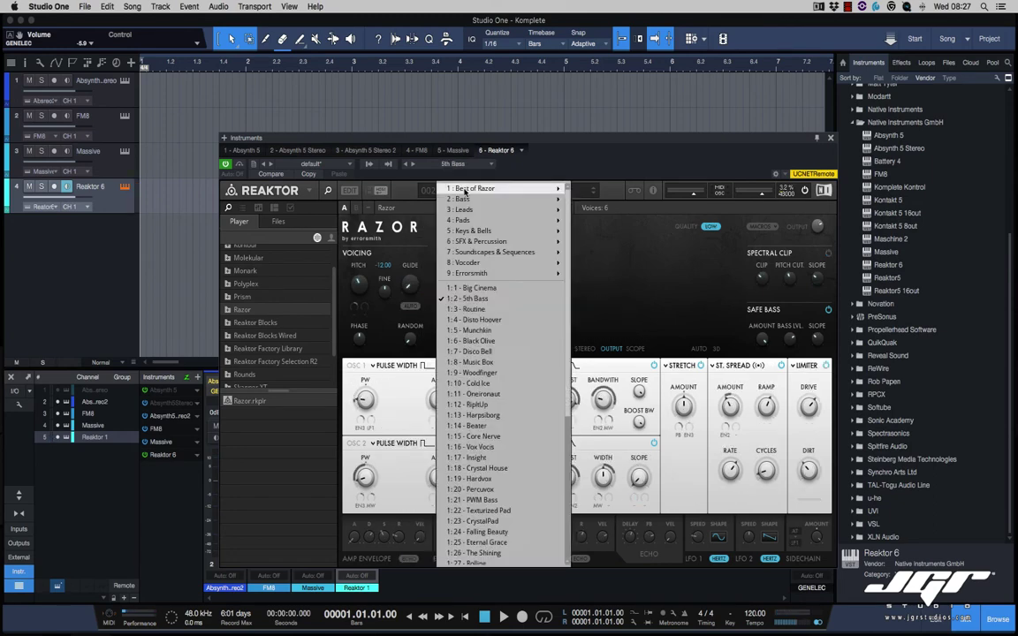
click(500, 330)
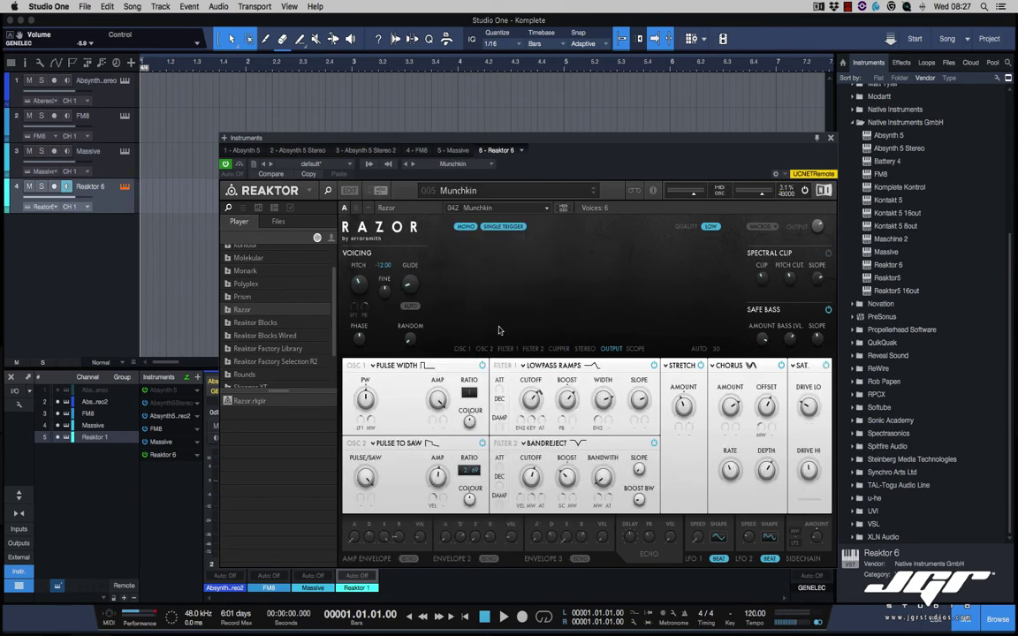
- Advance through the Best of Razor snapshots, including Disco Bell, Music Box and Cold Ice, up to Oneironaut
click(592, 192)
click(592, 193)
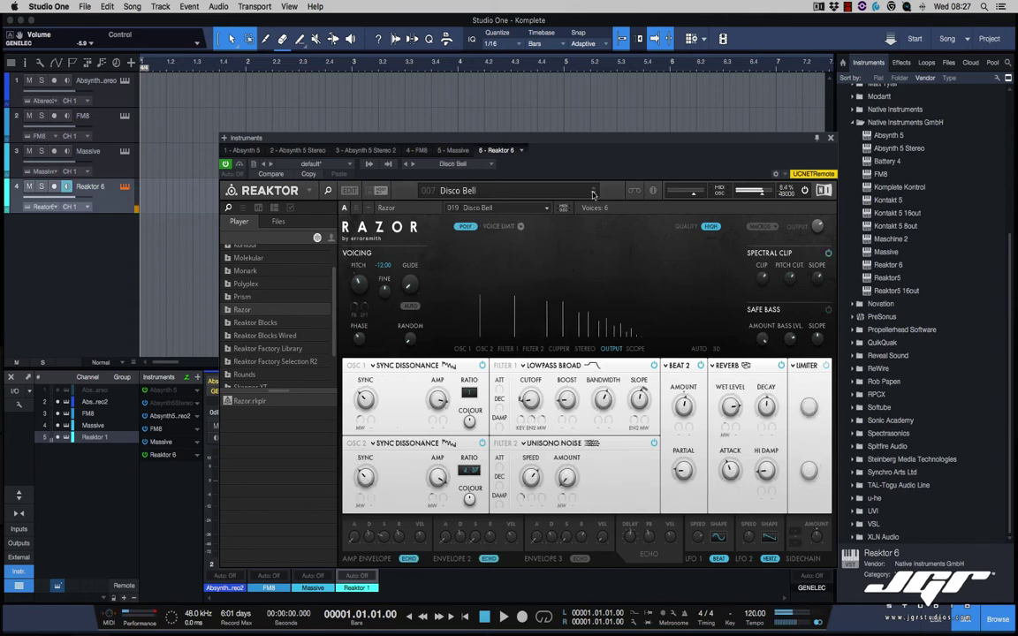
click(592, 192)
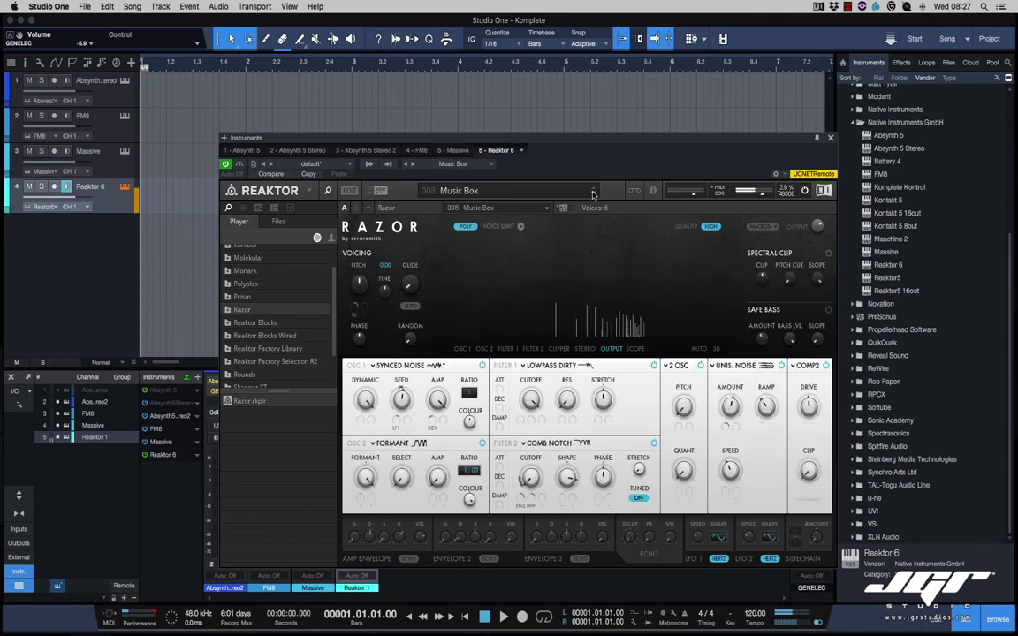
click(592, 193)
click(593, 192)
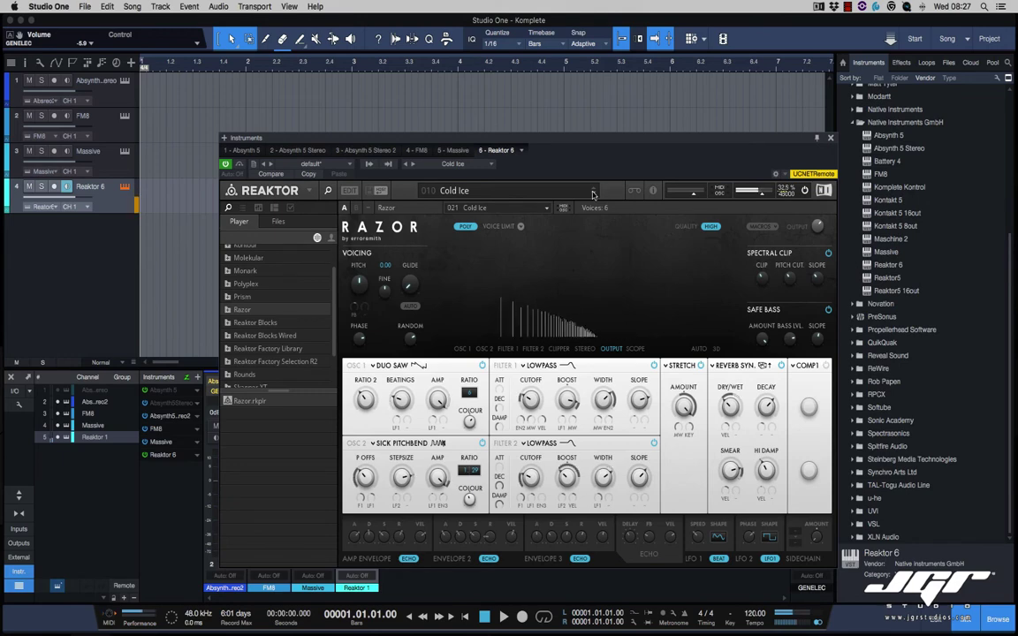
click(592, 194)
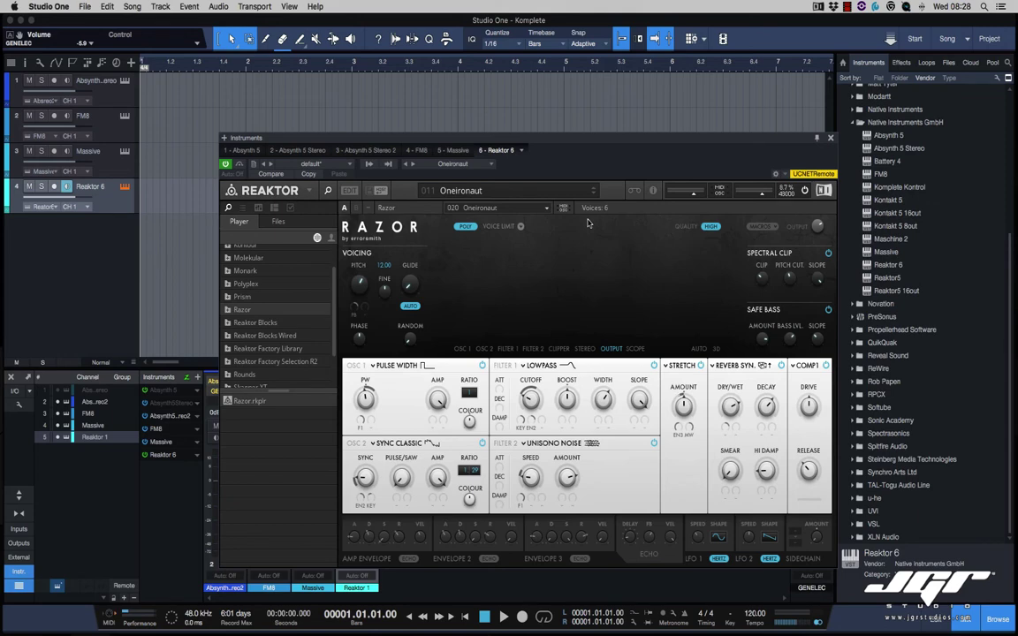
- Load the Rounds ensemble in Reaktor and switch it to the Rolling Boards snapshot
click(543, 220)
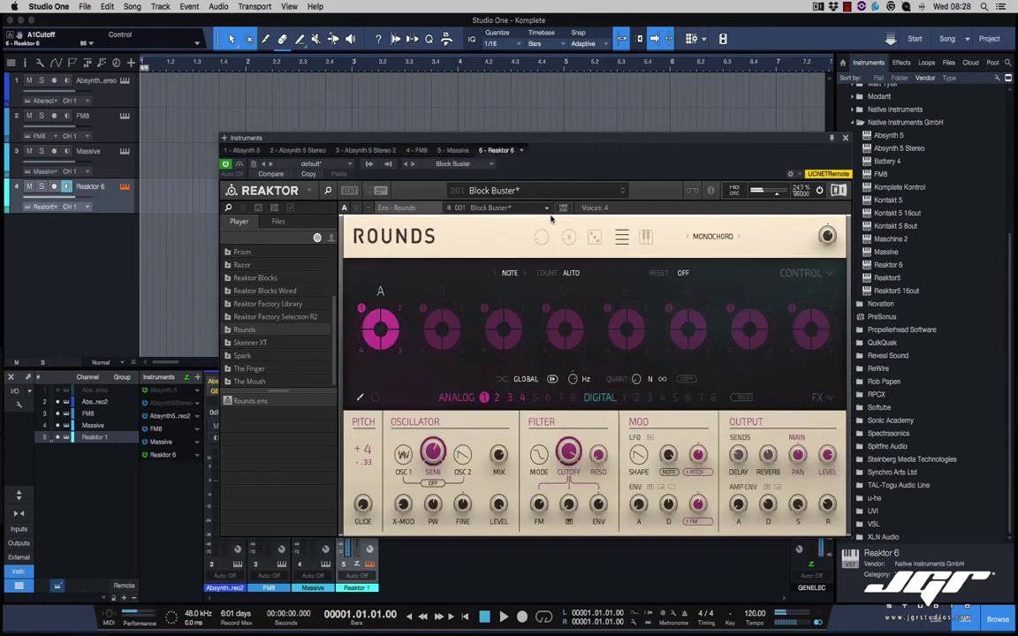
drag(545, 142, 516, 118)
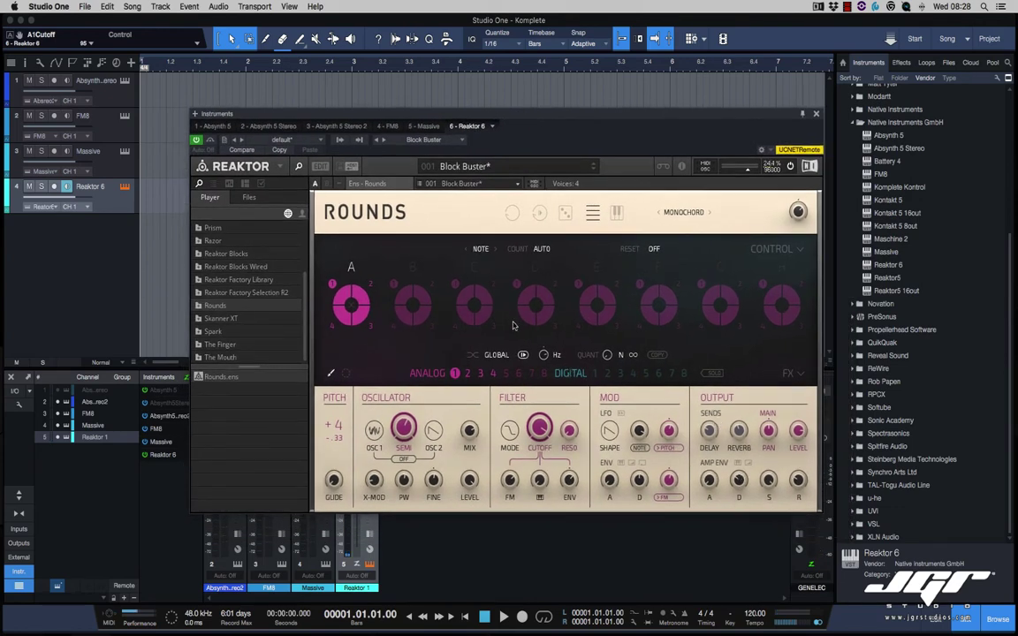
click(494, 184)
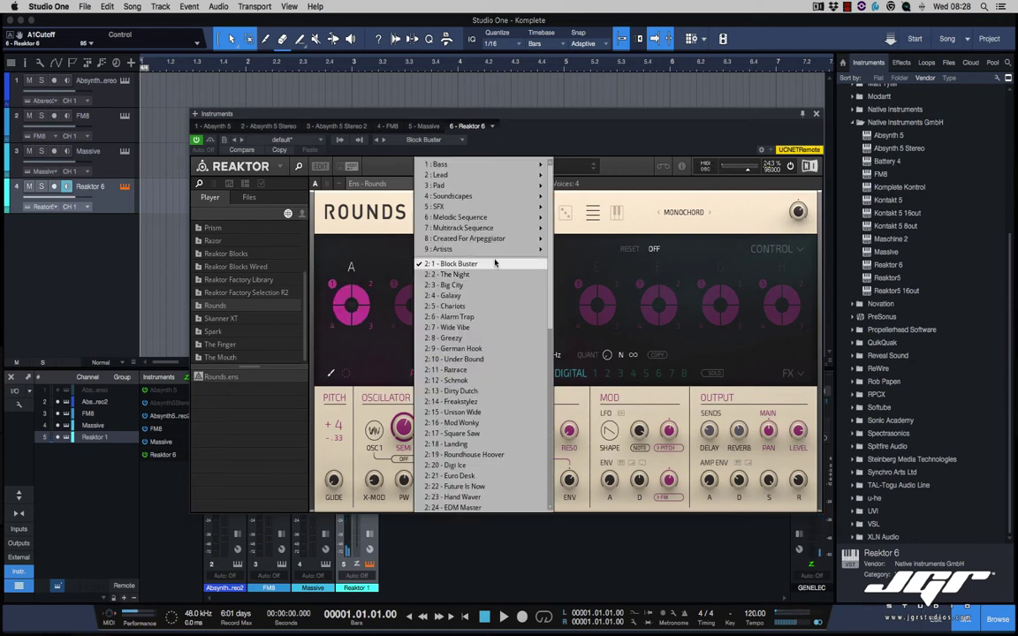
mouse_move(526, 186)
click(566, 186)
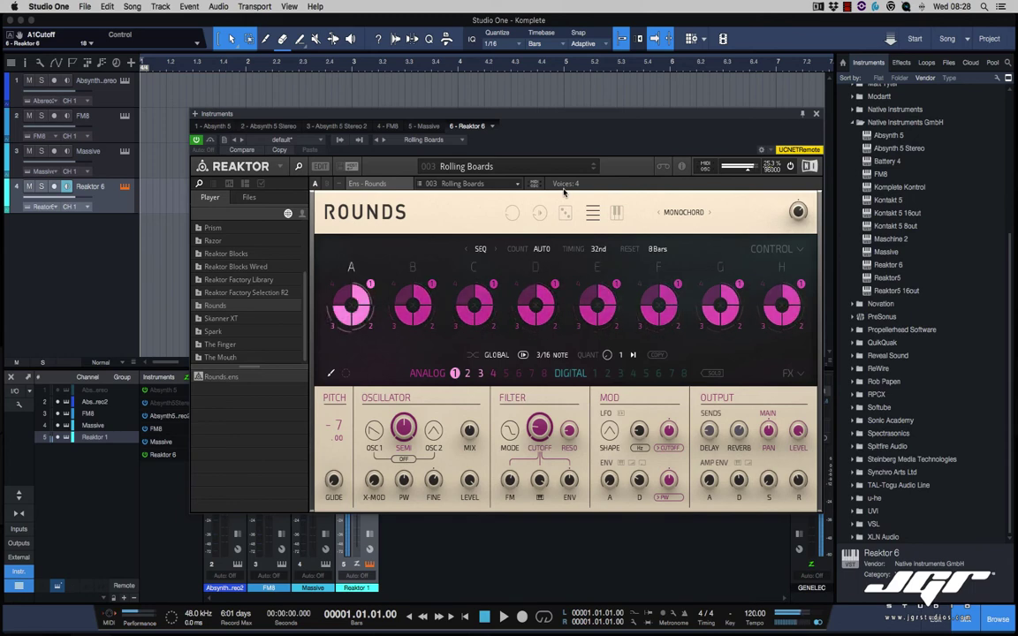
- Load the Skanner XT ensemble and advance it to the Lost Retro snapshot
click(224, 320)
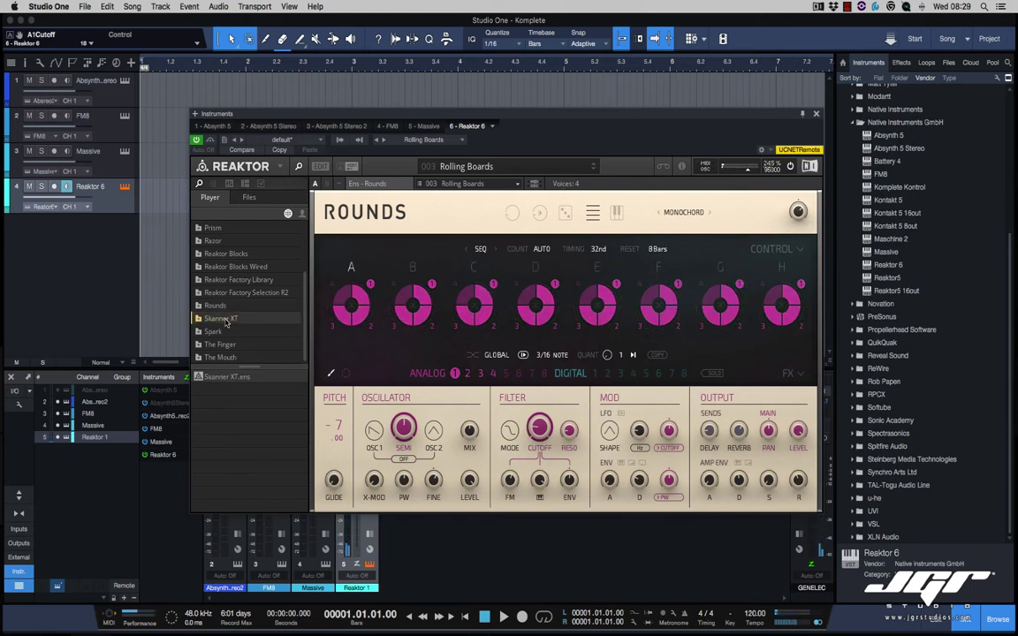
drag(203, 377, 507, 331)
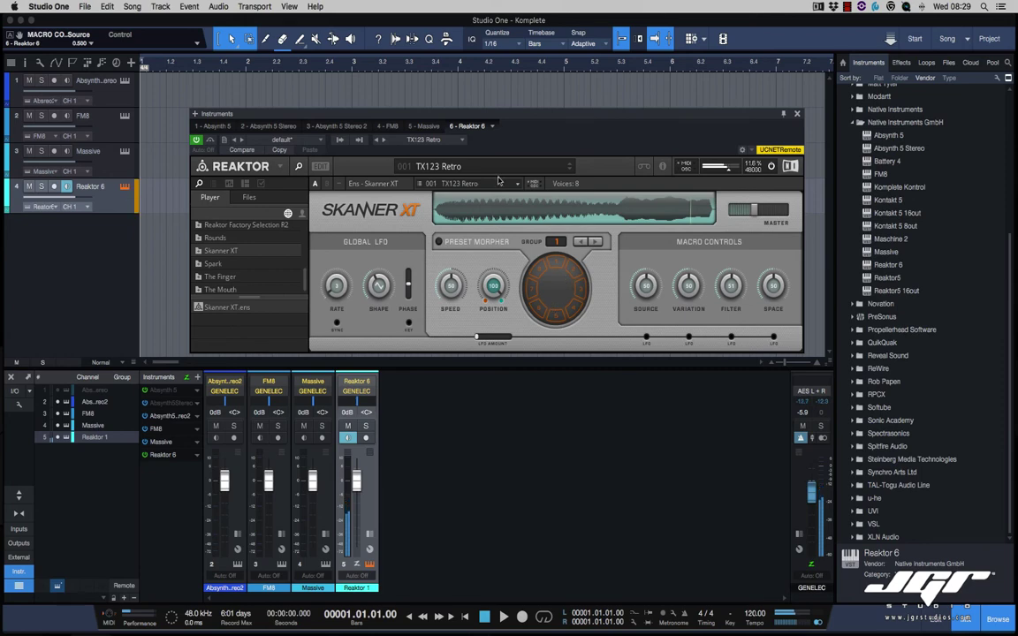
click(569, 169)
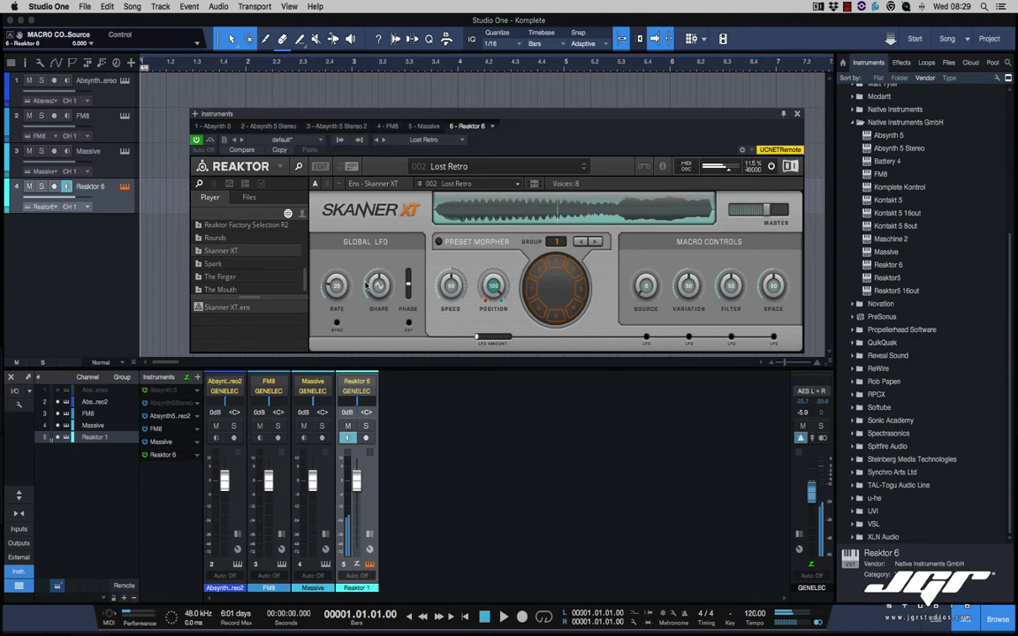
- Set Skanner XT's global LFO rate to 34 with sync on, and enable the Preset Morpher with its speed at 75
drag(365, 285, 336, 330)
click(336, 323)
drag(451, 293, 449, 263)
click(438, 242)
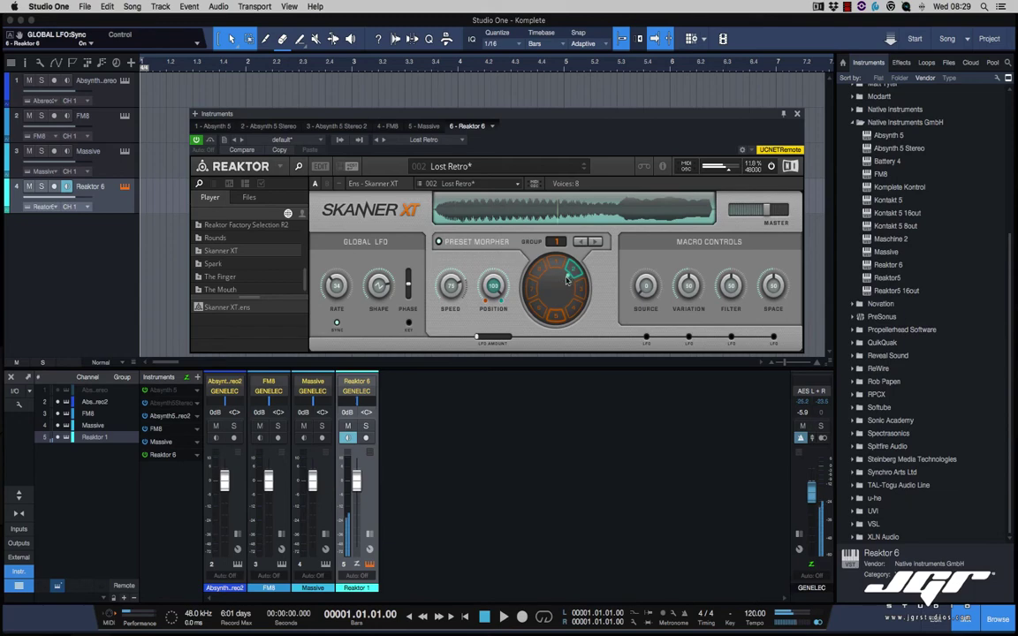
- Morph Skanner XT through the Mystic Retro, Eerie Retro and Forever Retro presets on the Preset Morpher wheel
click(546, 302)
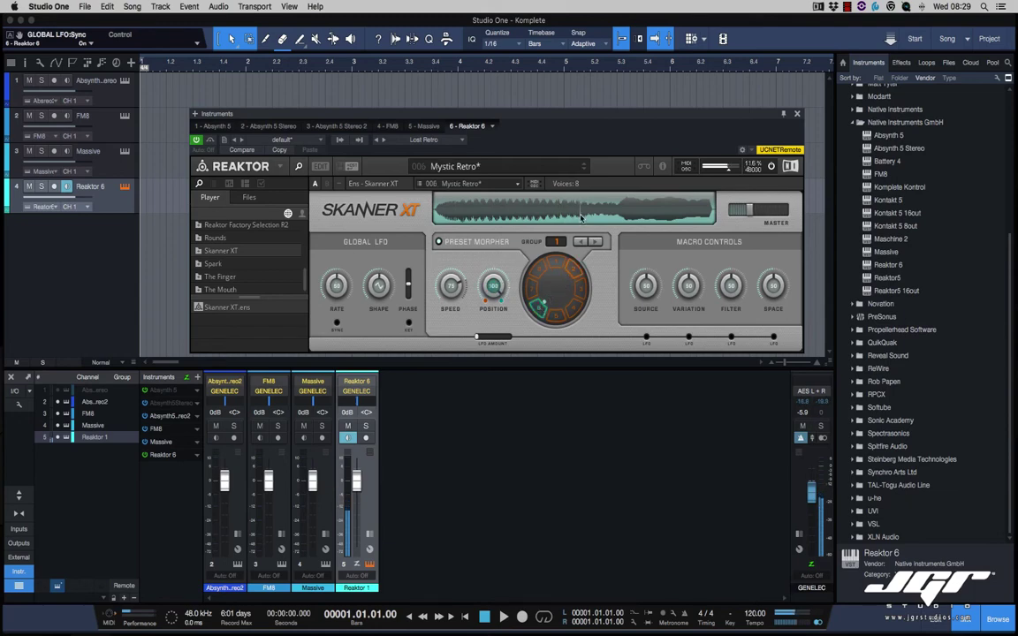
click(540, 273)
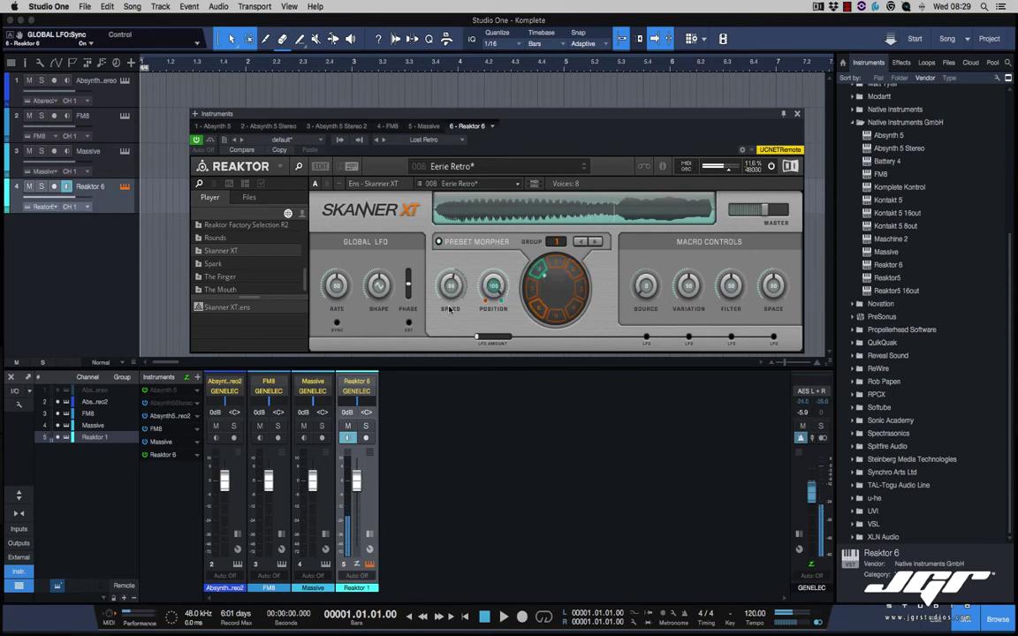
click(580, 291)
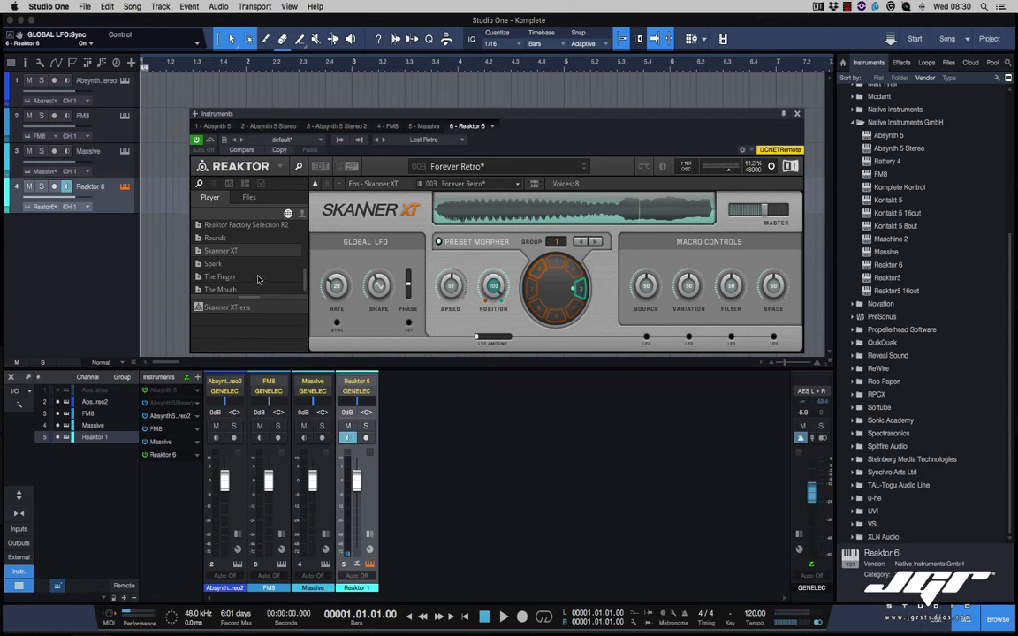
- Load the Spark ensemble and advance its snapshots to Brassin
click(212, 263)
click(557, 169)
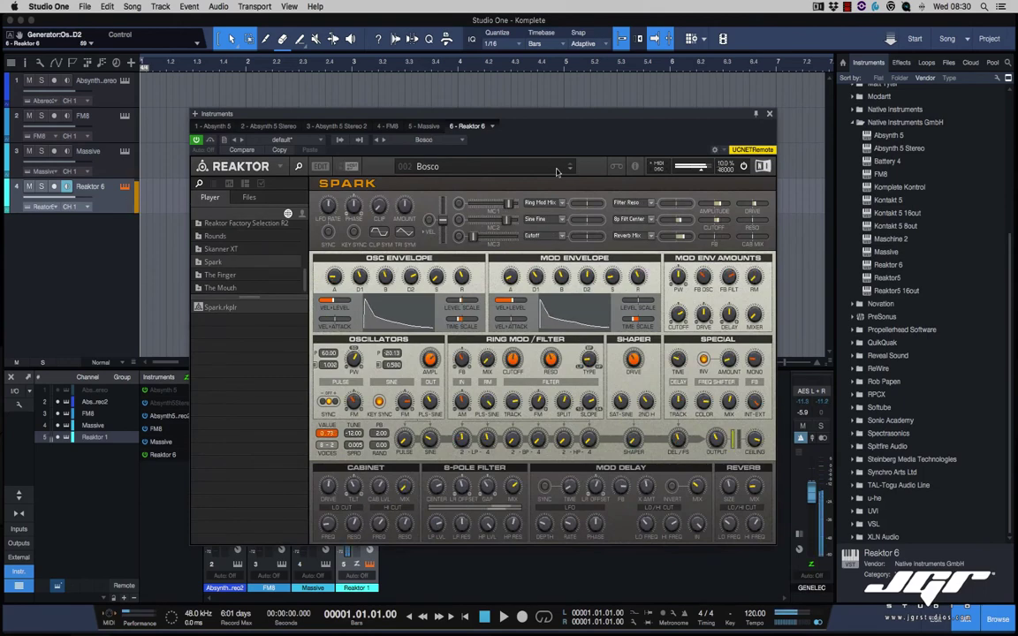
click(569, 169)
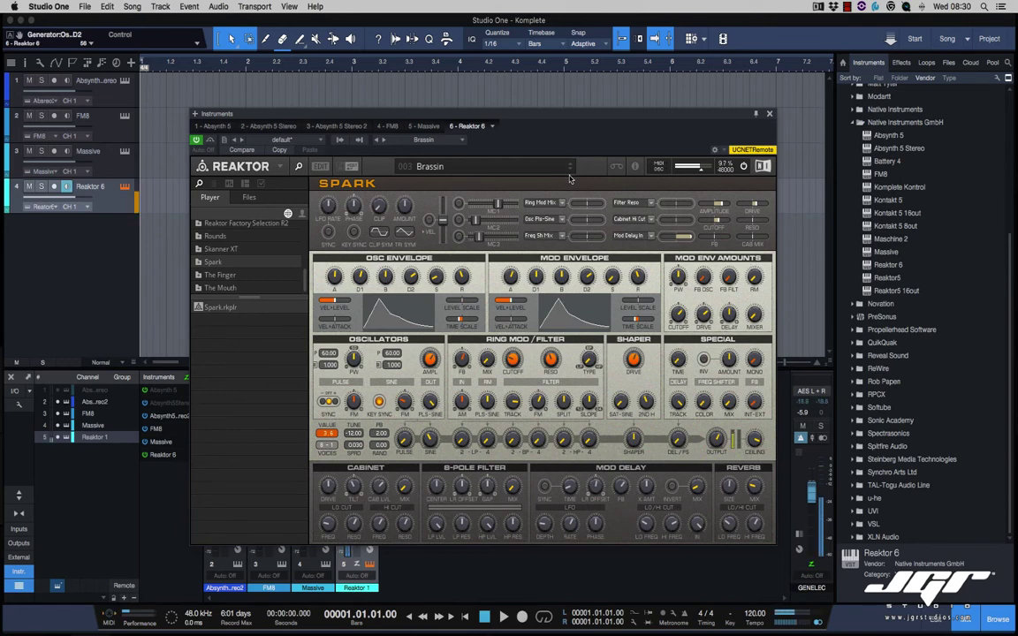
- Advance the Spark snapshots through Bretter, Bunk Funk, Carriere and Claver to Clinet and beyond
click(569, 169)
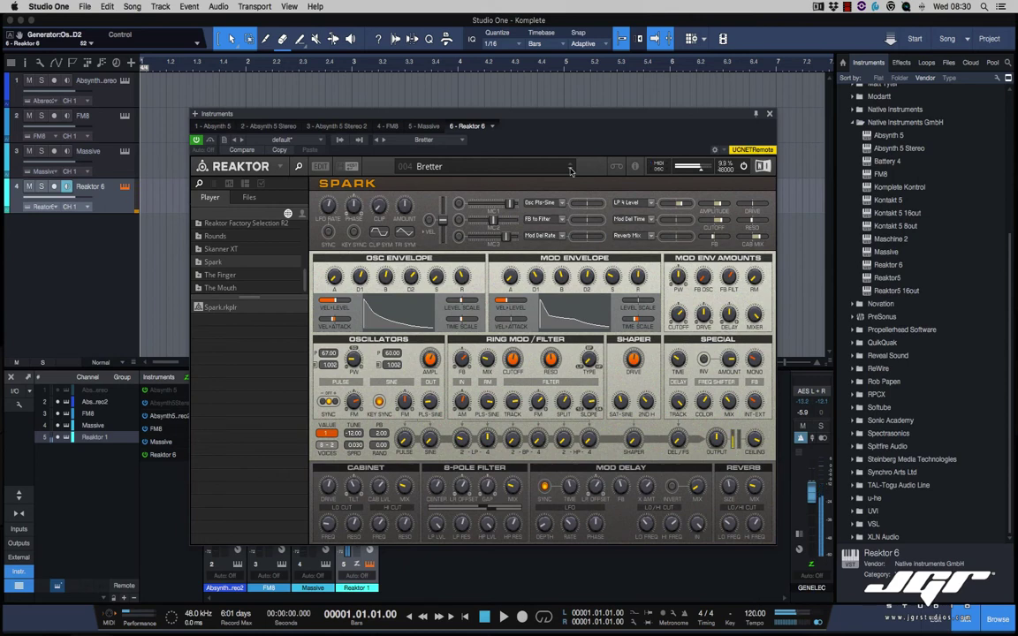
click(569, 169)
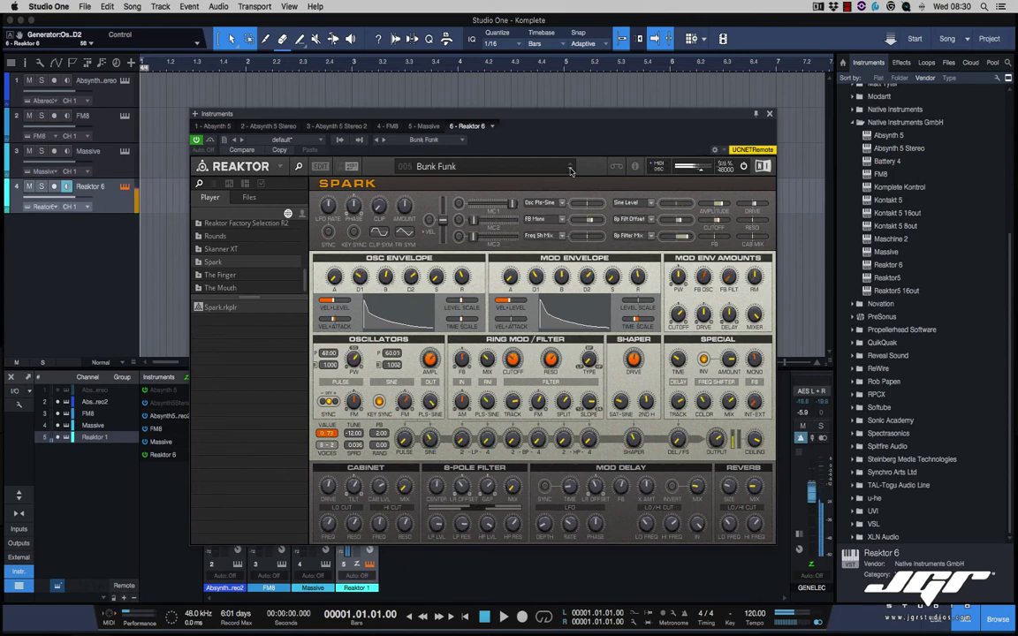
click(570, 169)
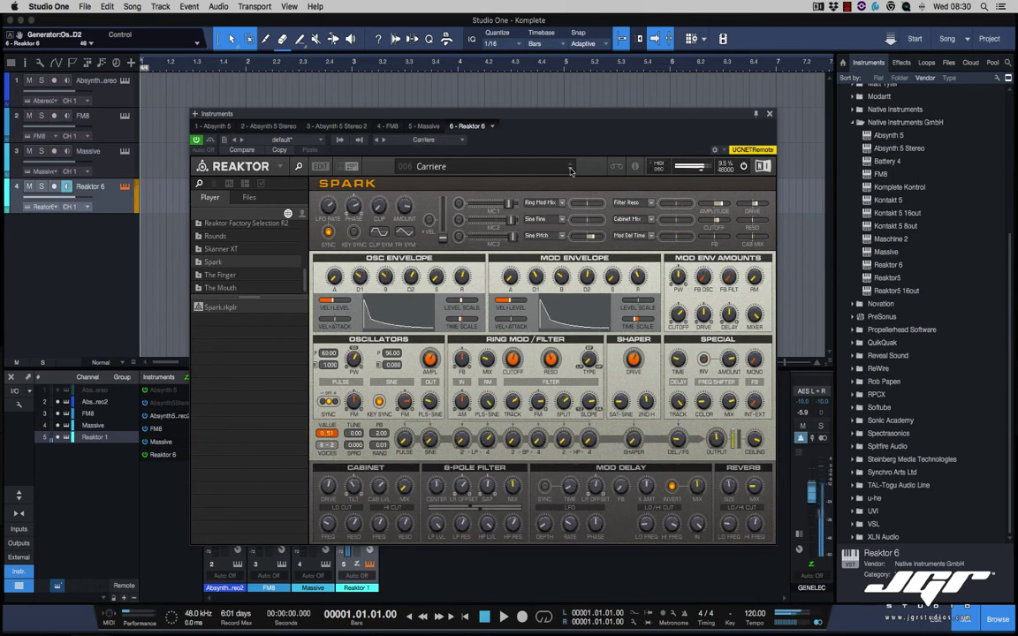
click(570, 169)
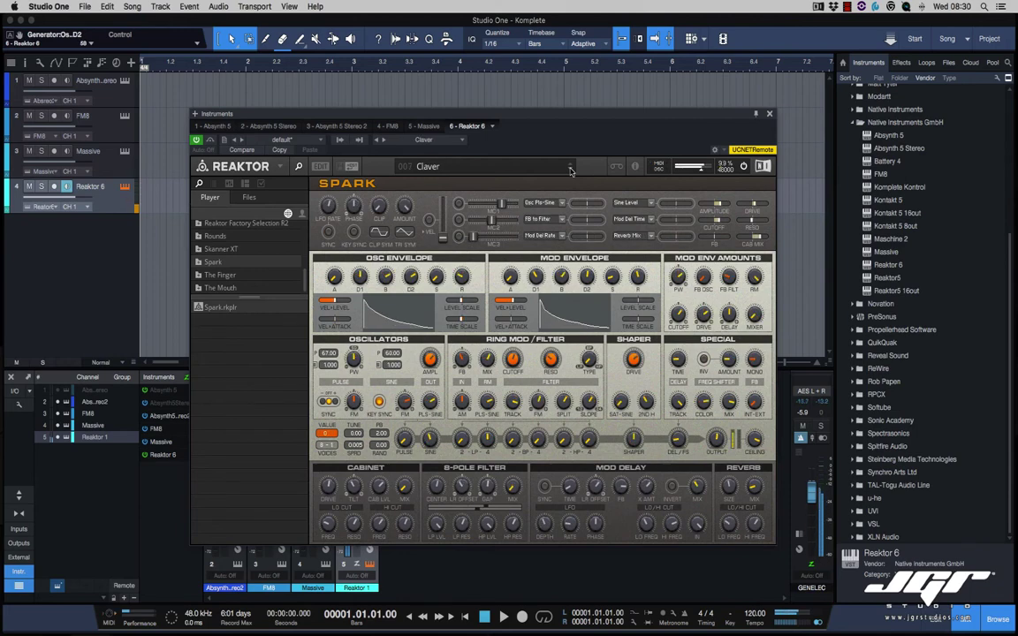
click(570, 168)
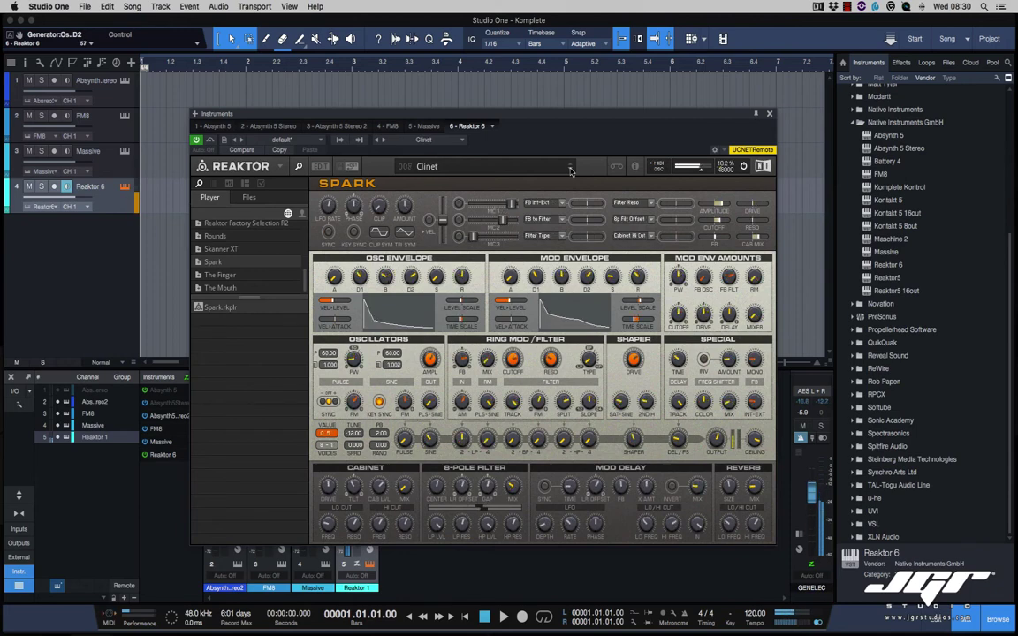
click(569, 169)
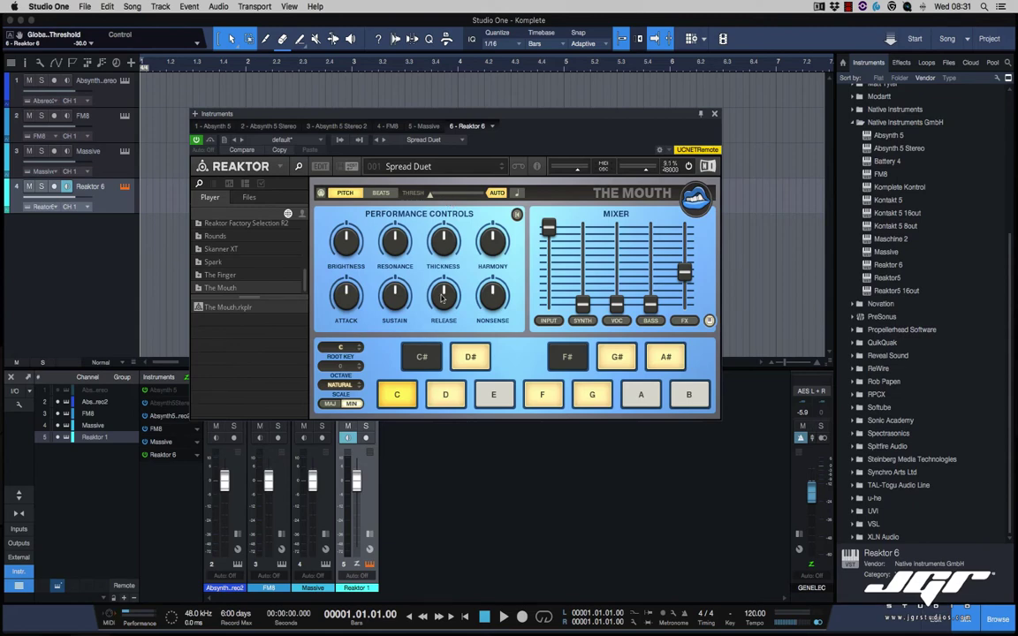
- Load the Curve Trax ensemble from Reaktor Blocks and choose its Blaze Run snapshot, then close the instrument window
scroll(230, 239, up, 2)
click(219, 235)
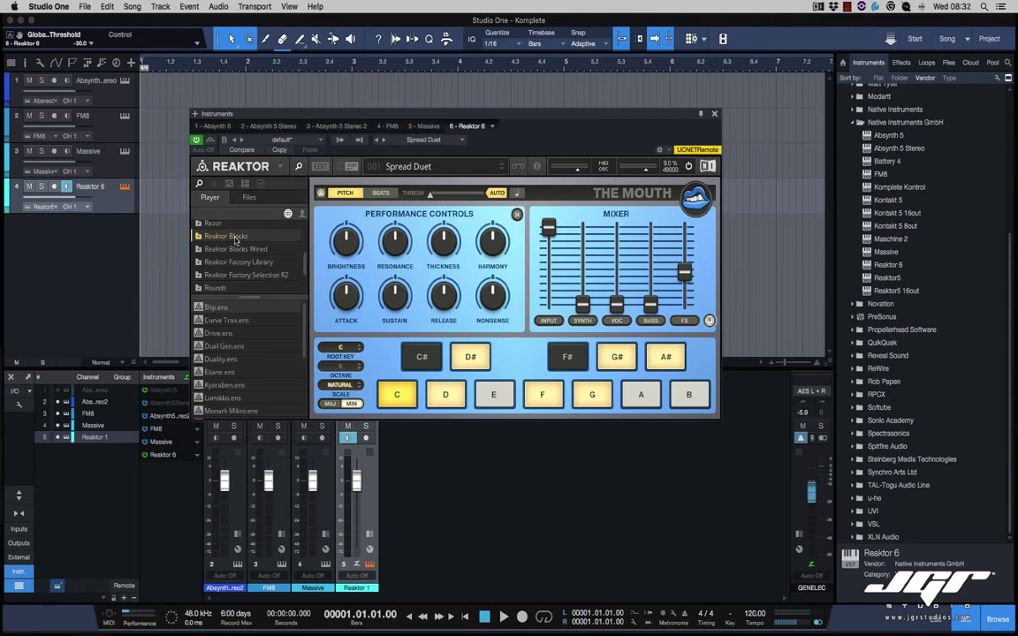
click(203, 320)
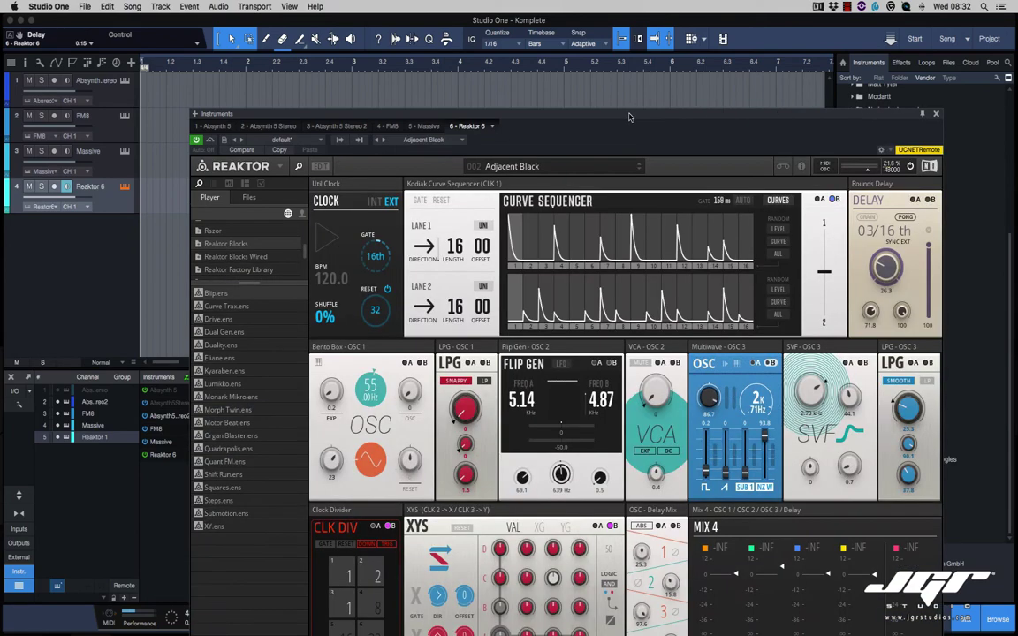
drag(629, 116, 606, 30)
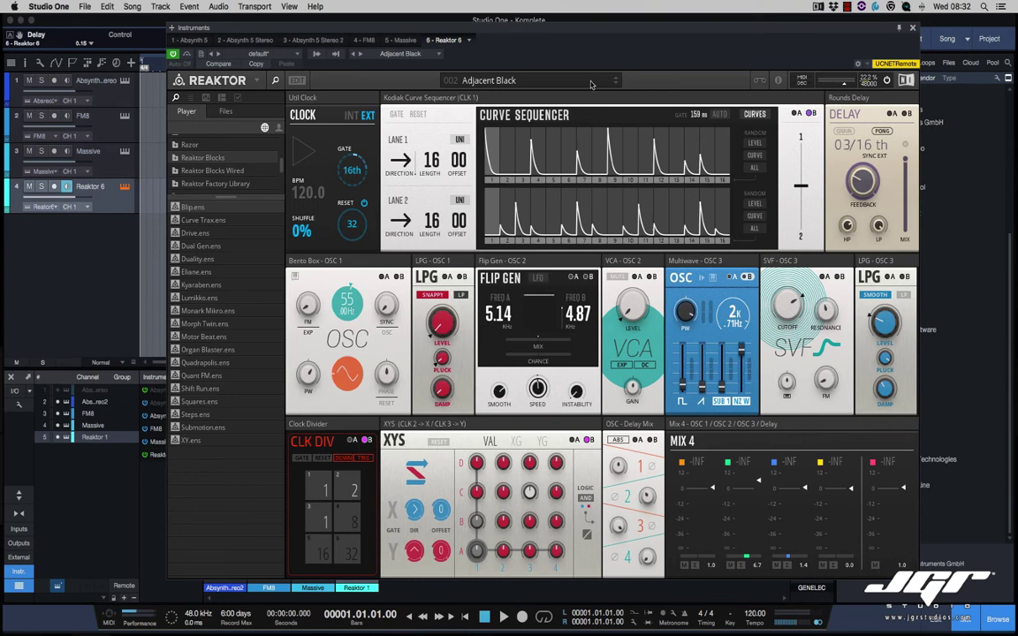
click(591, 83)
click(468, 154)
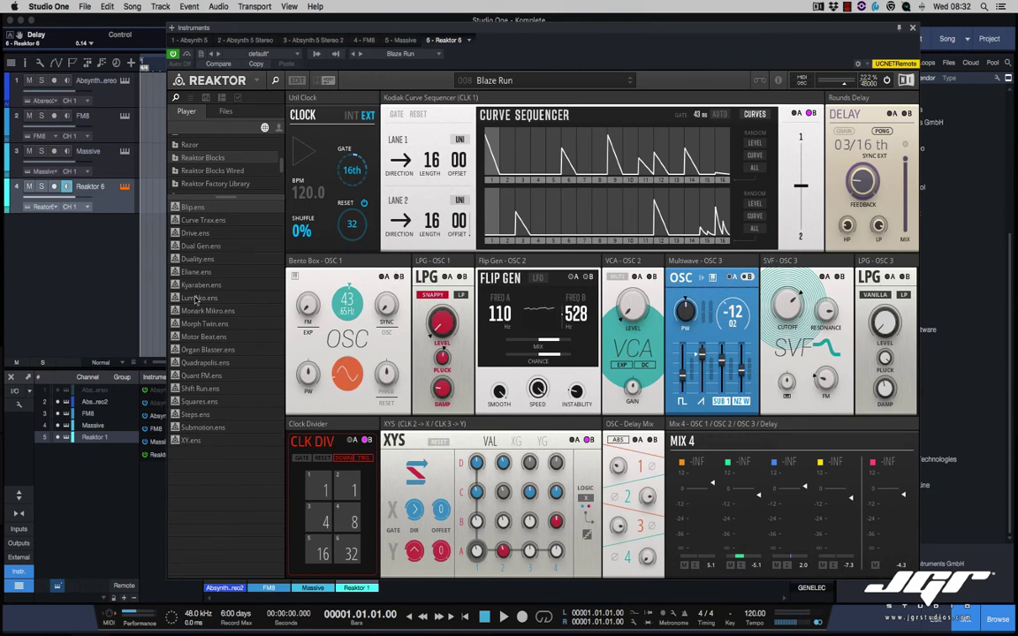
click(913, 29)
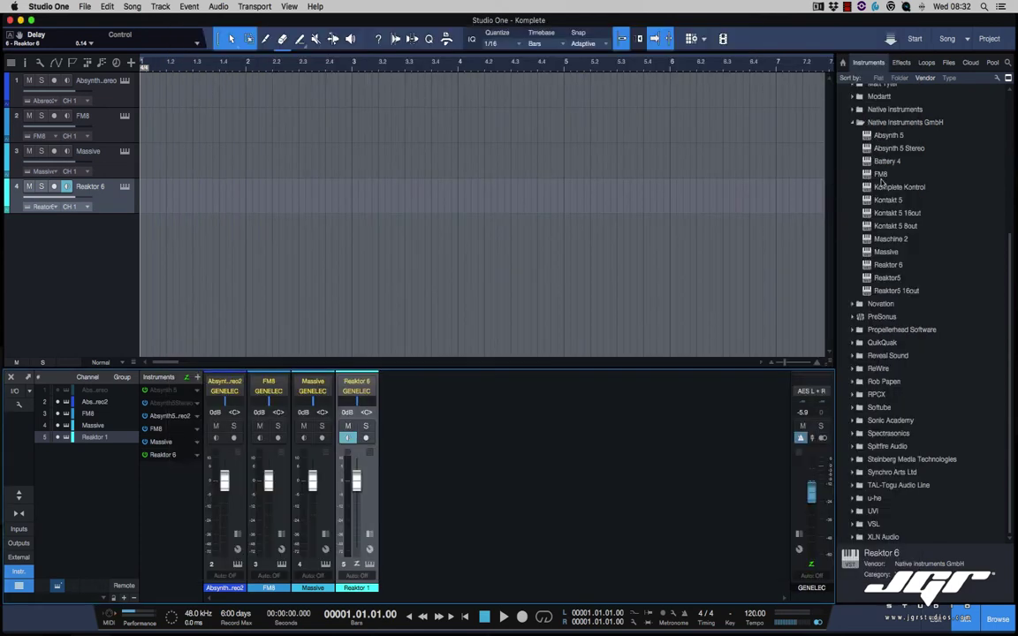
- Add Battery 4 as a new instrument track and open 808 Detailed Kit from its recent kits
click(865, 162)
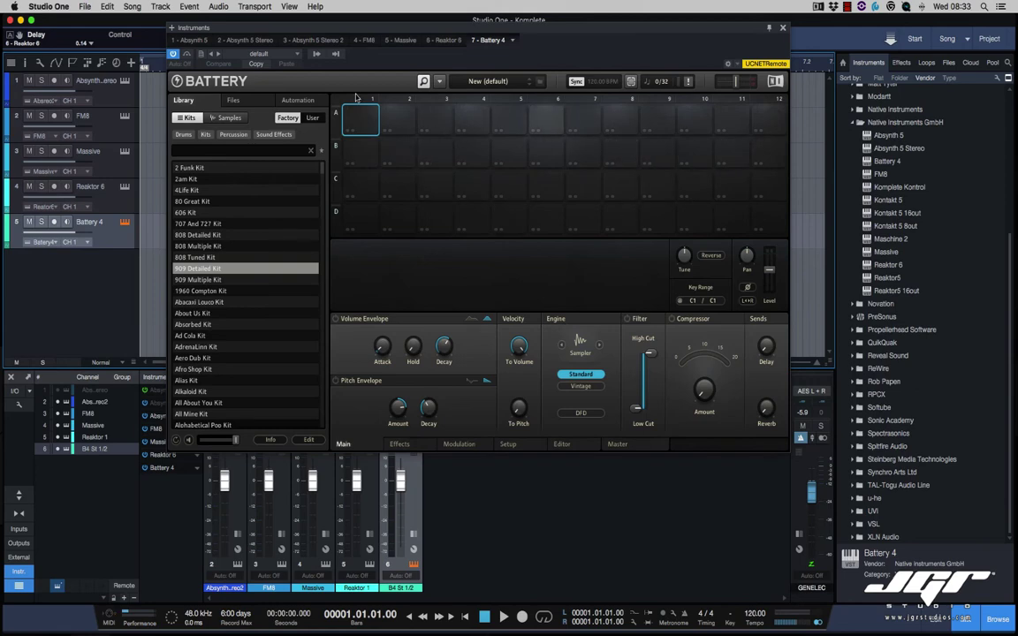
drag(304, 26, 412, 79)
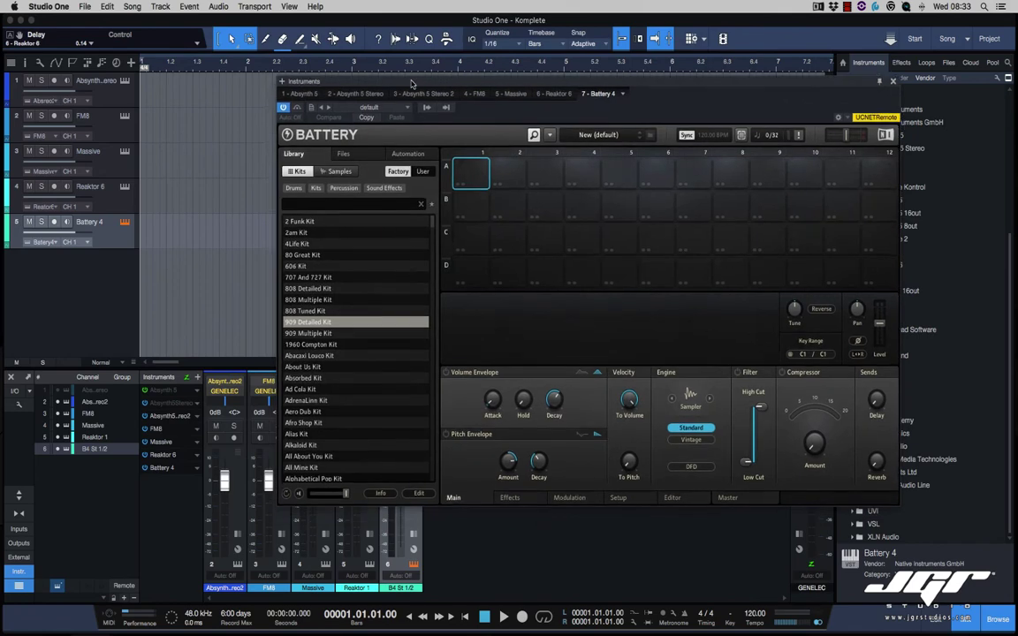
click(548, 134)
mouse_move(624, 168)
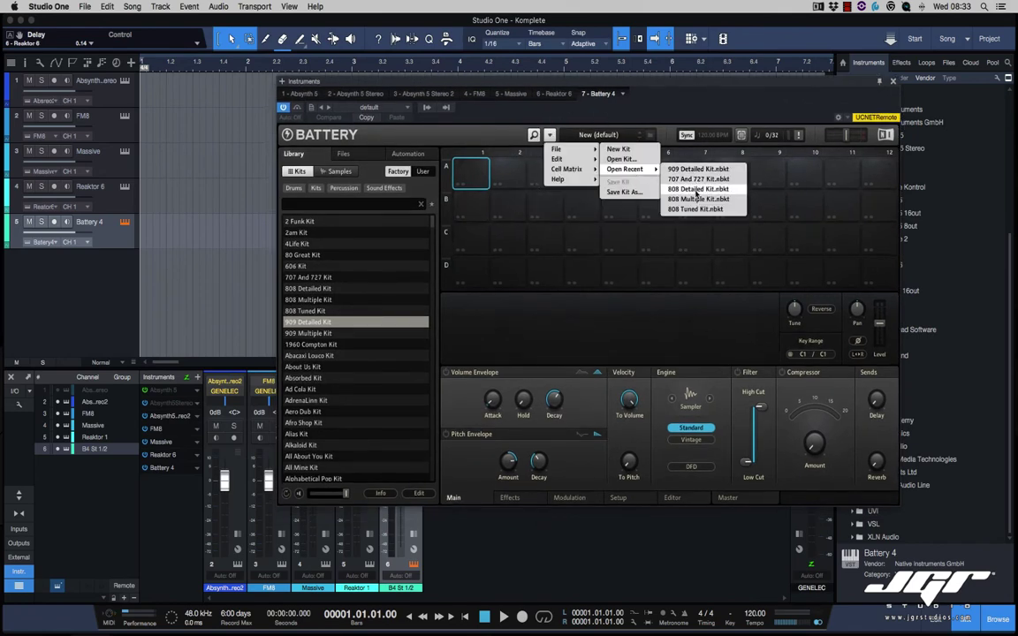
click(696, 189)
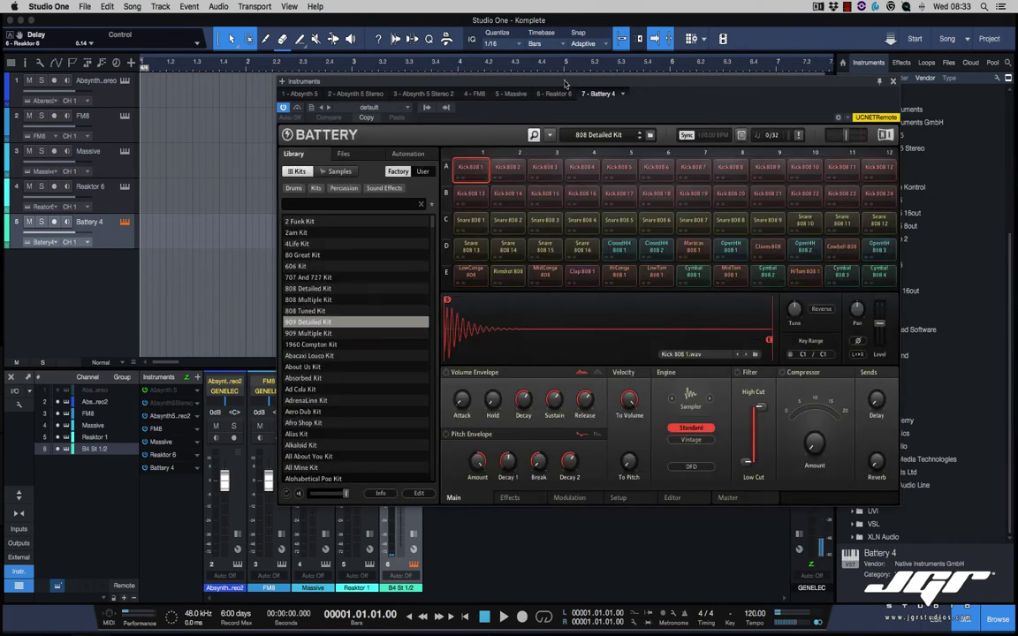
- Look through Battery's factory kit library and audition the Kick 808 2 and Kick 808 3 cells
drag(564, 81, 525, 82)
scroll(266, 279, down, 2)
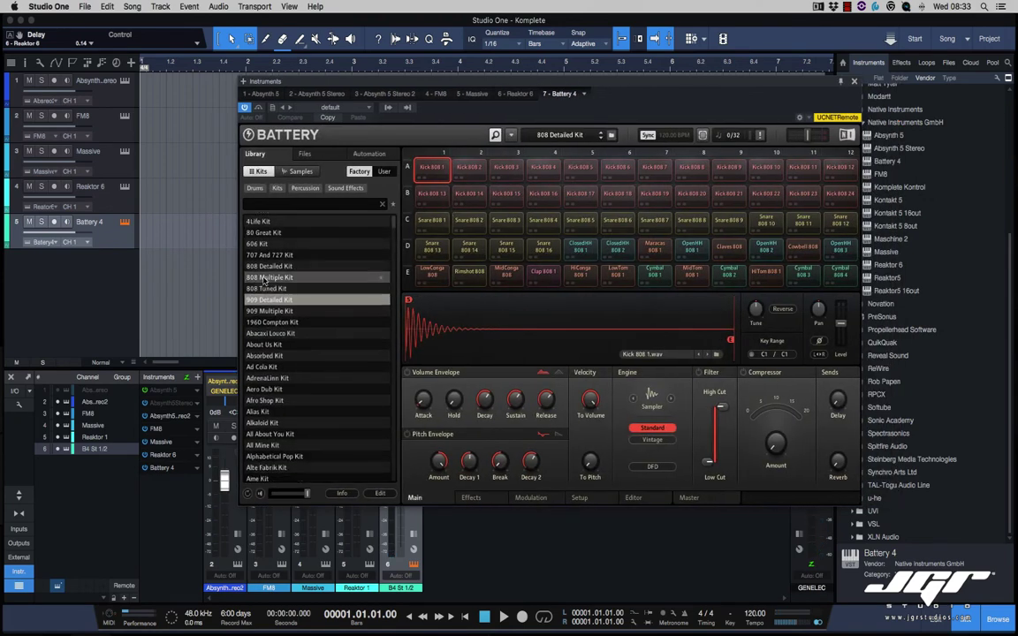
scroll(267, 280, up, 2)
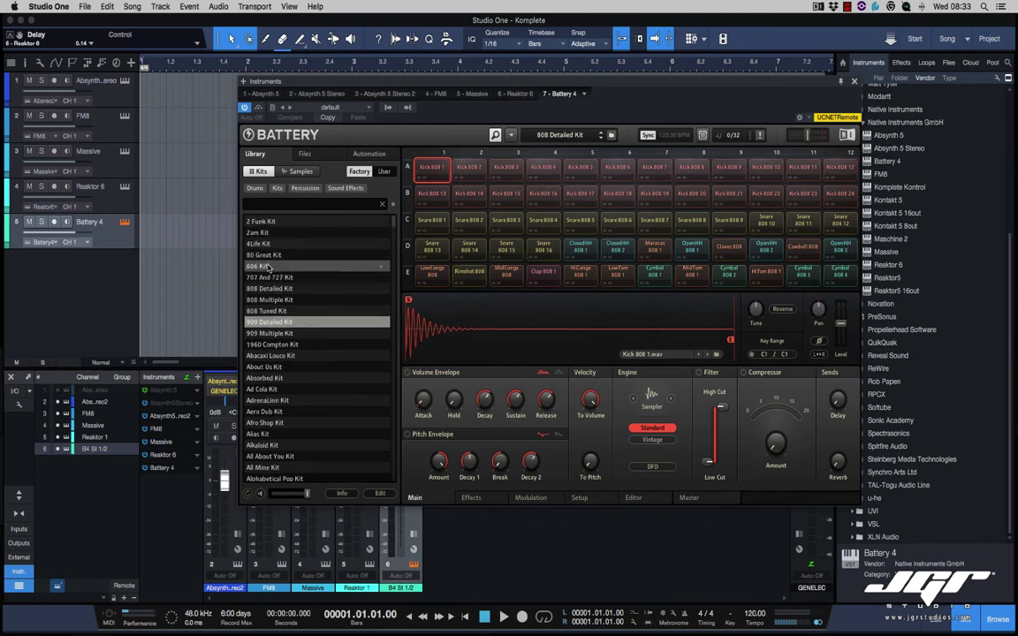
scroll(285, 274, down, 10)
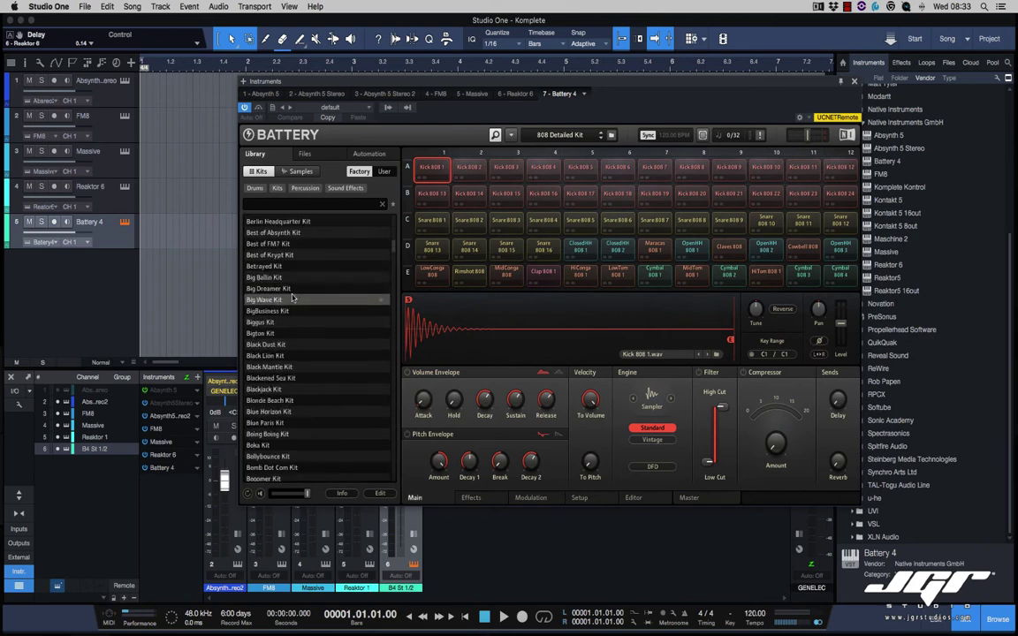
scroll(292, 299, down, 15)
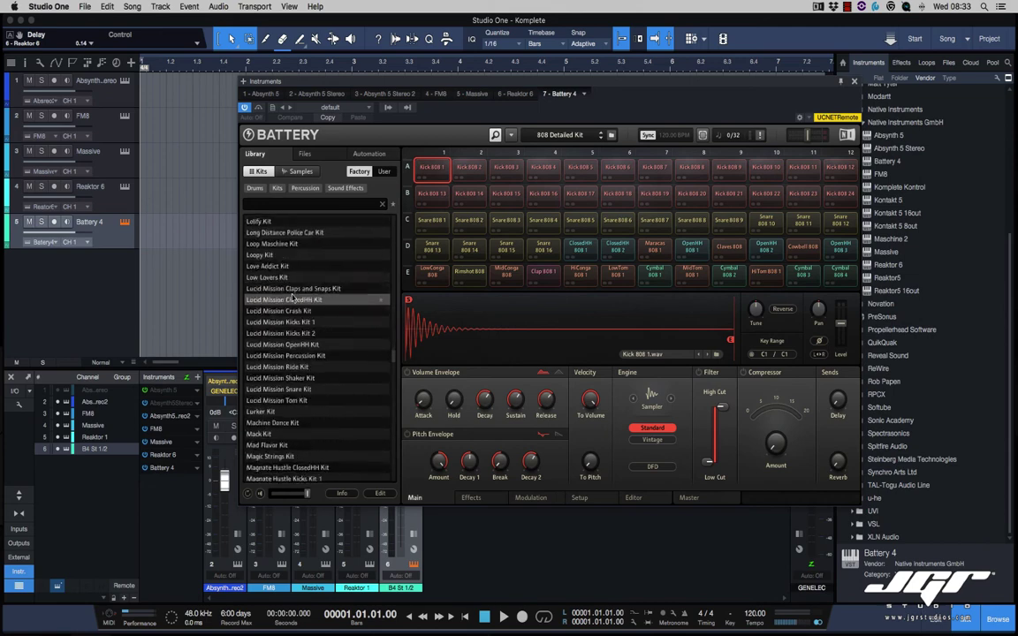
scroll(292, 299, down, 10)
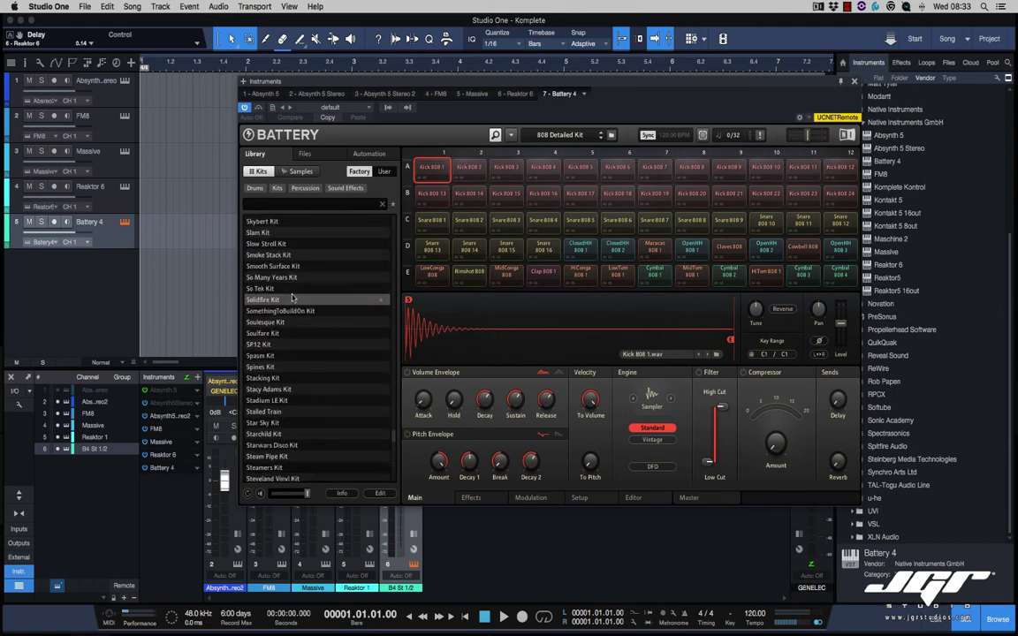
scroll(292, 299, up, 20)
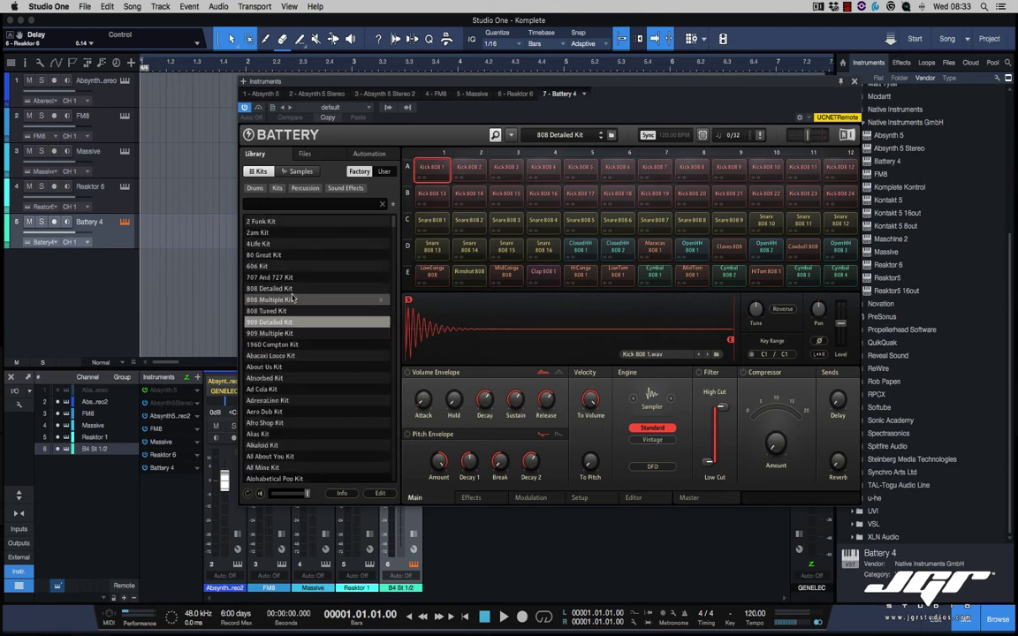
click(466, 173)
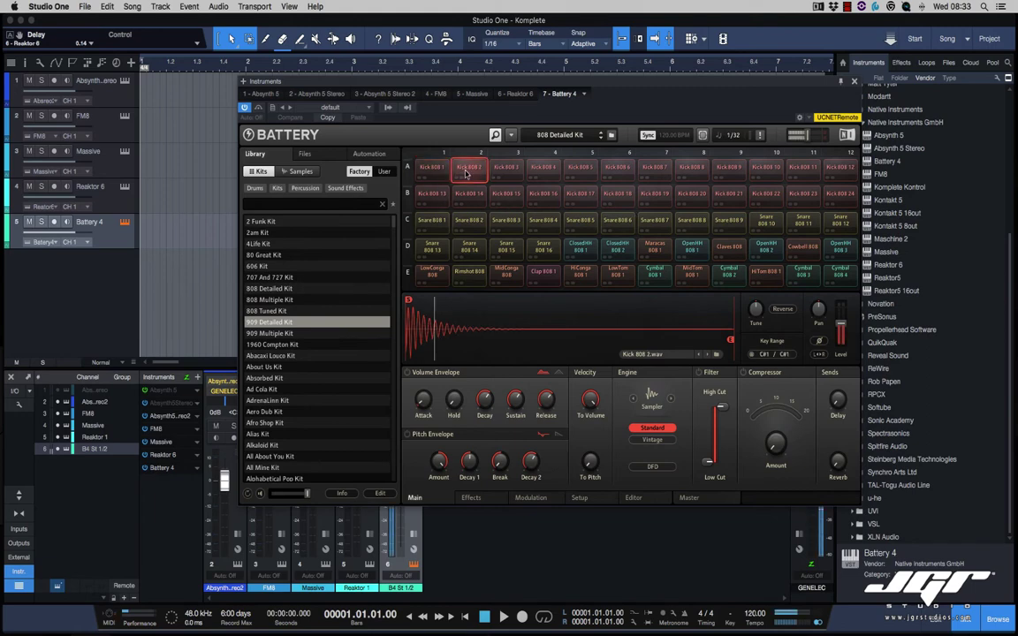
click(504, 174)
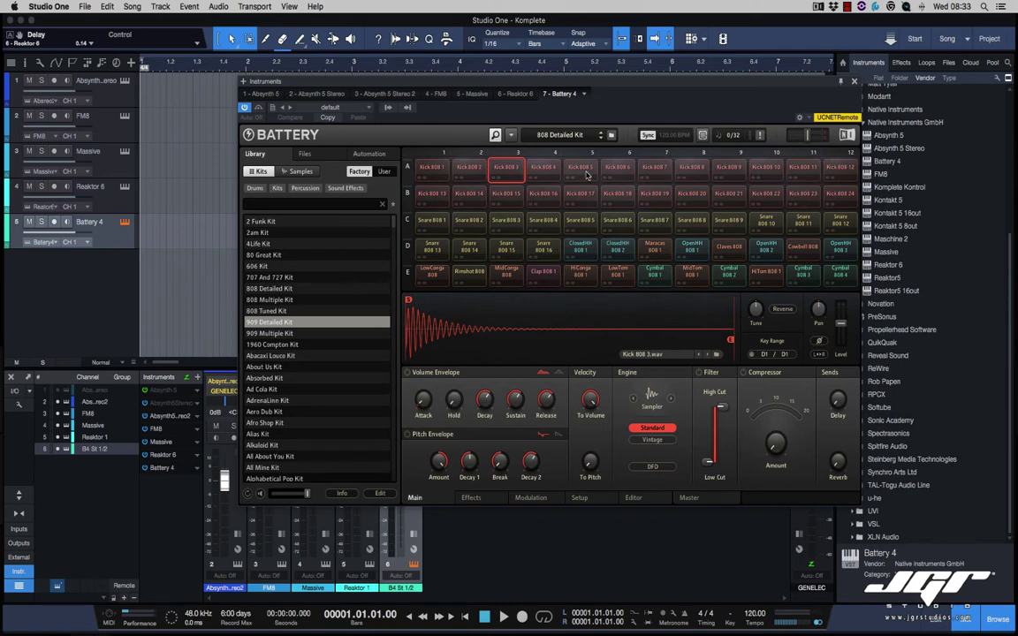
- Load the 808 Kit group into Maschine 2 and play back its Pattern 1 briefly
drag(605, 84, 576, 105)
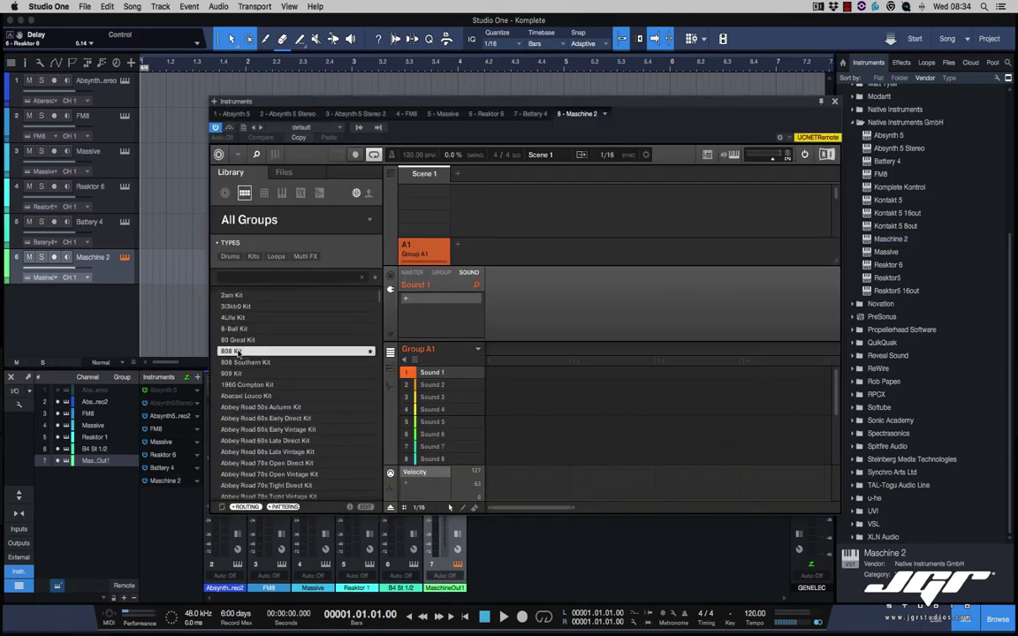
double_click(267, 352)
key(space)
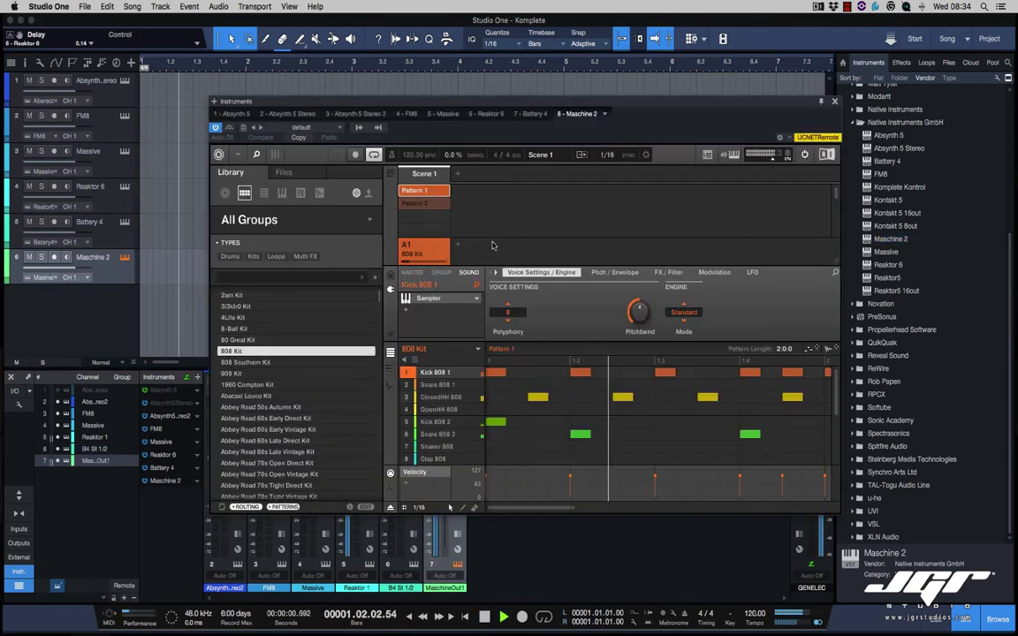
drag(707, 103, 668, 94)
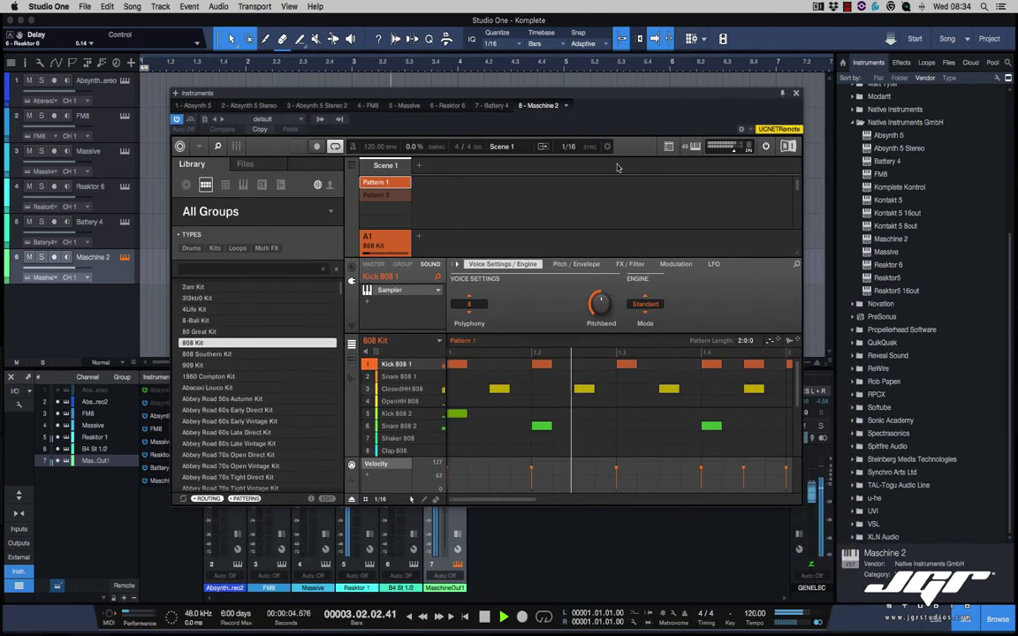
key(space)
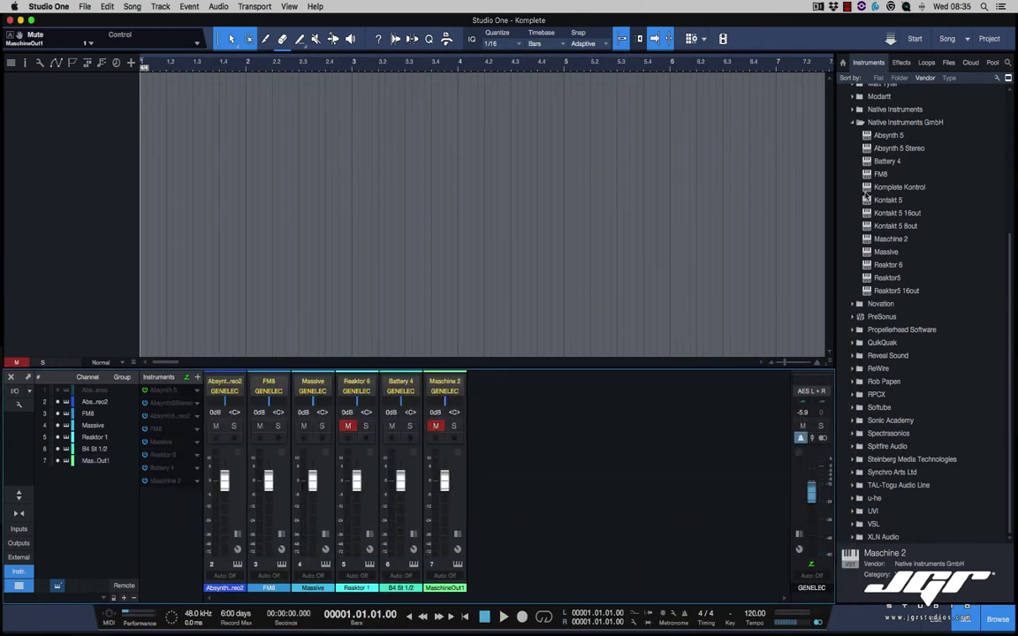
- Add Kontakt 5 to the song as a new instrument track and look through its installed libraries
click(868, 202)
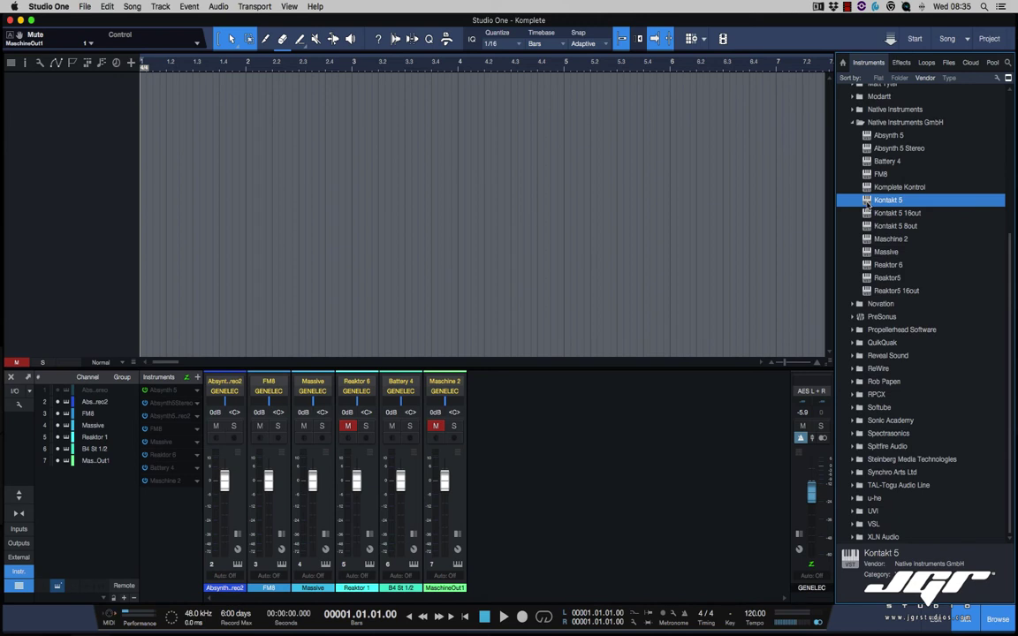
drag(868, 202, 659, 176)
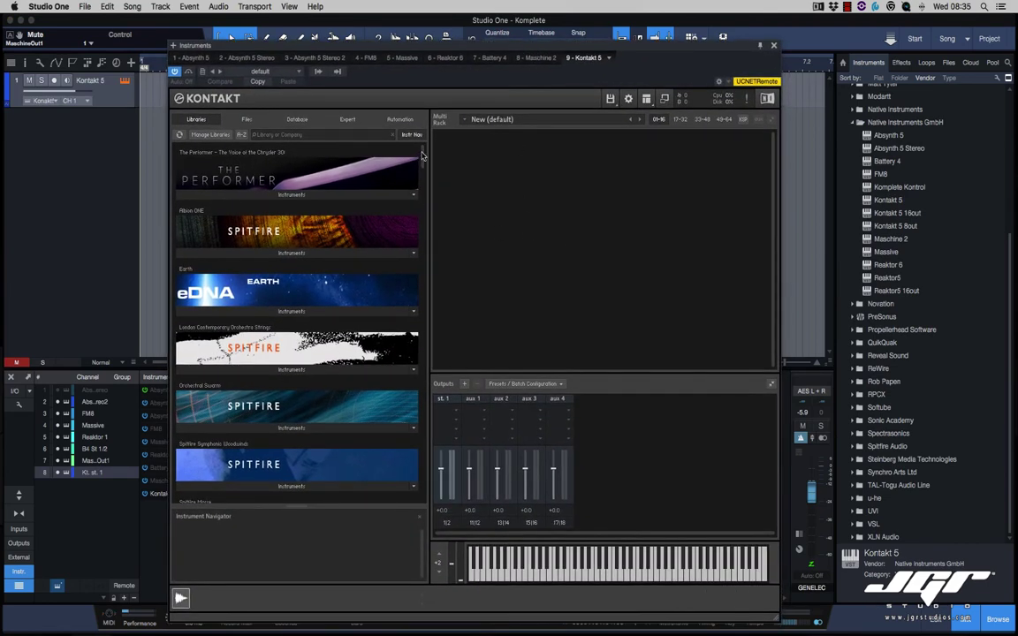
drag(421, 155, 427, 319)
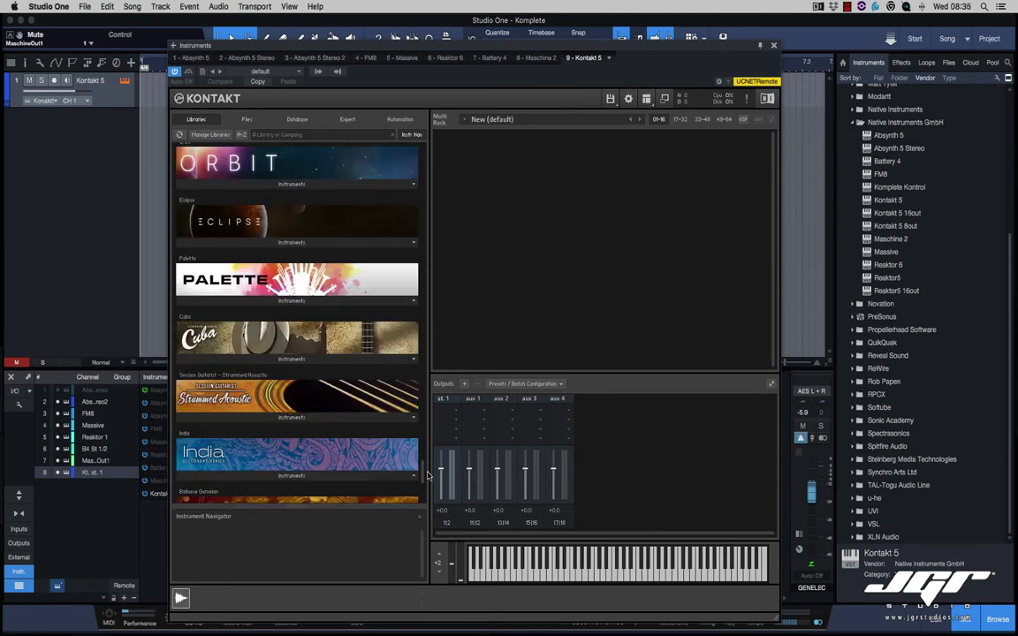
drag(427, 468, 422, 285)
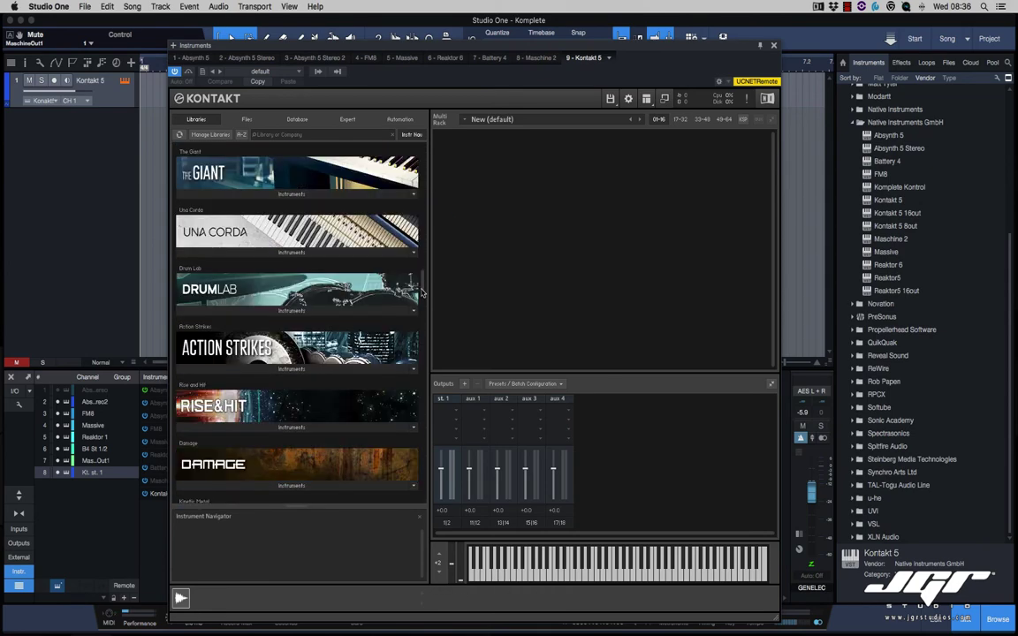
- Load the Una Corda Cotton instrument from Kontakt's Una Corda library and view its interface
click(210, 254)
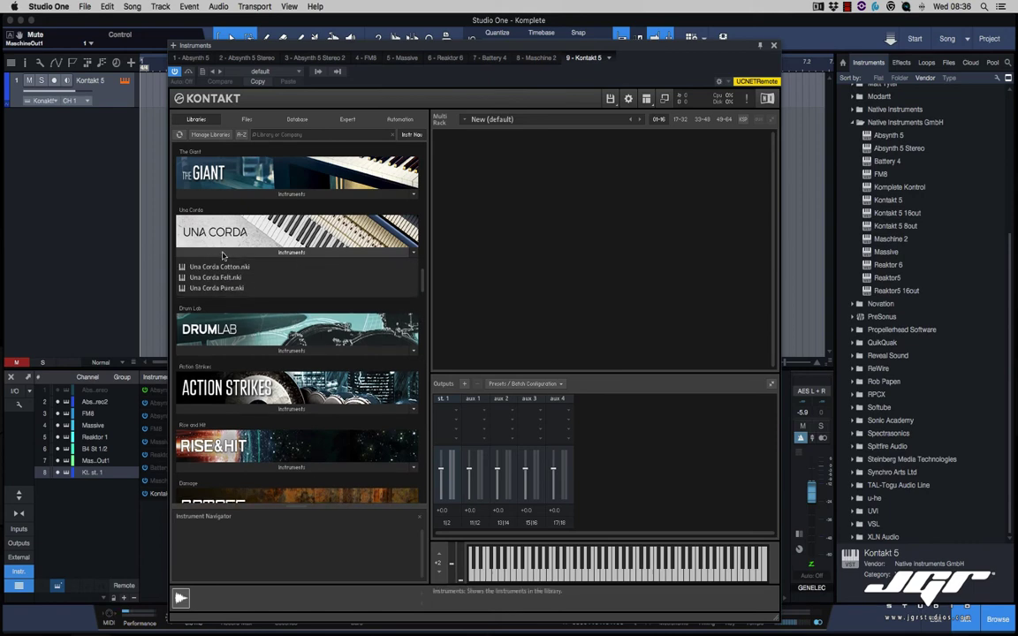
click(214, 266)
drag(544, 288, 518, 296)
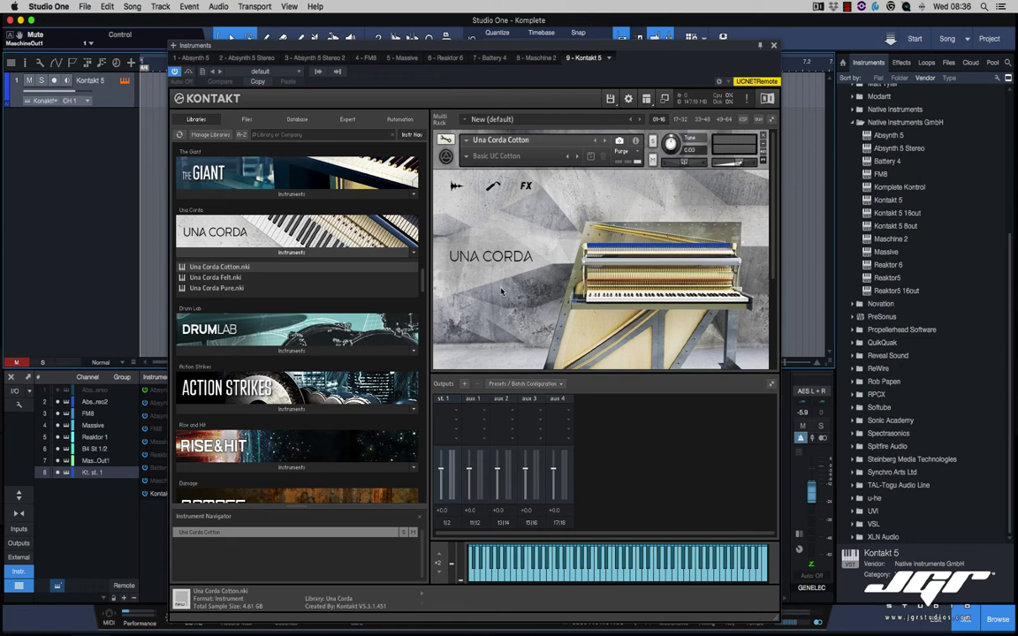
scroll(555, 337, down, 5)
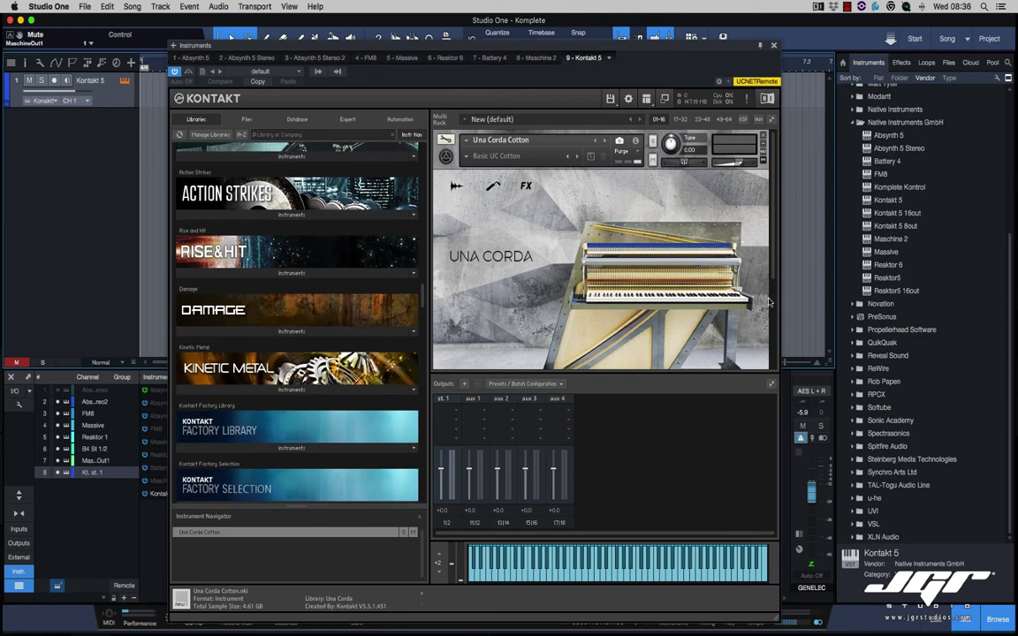
drag(772, 268, 771, 216)
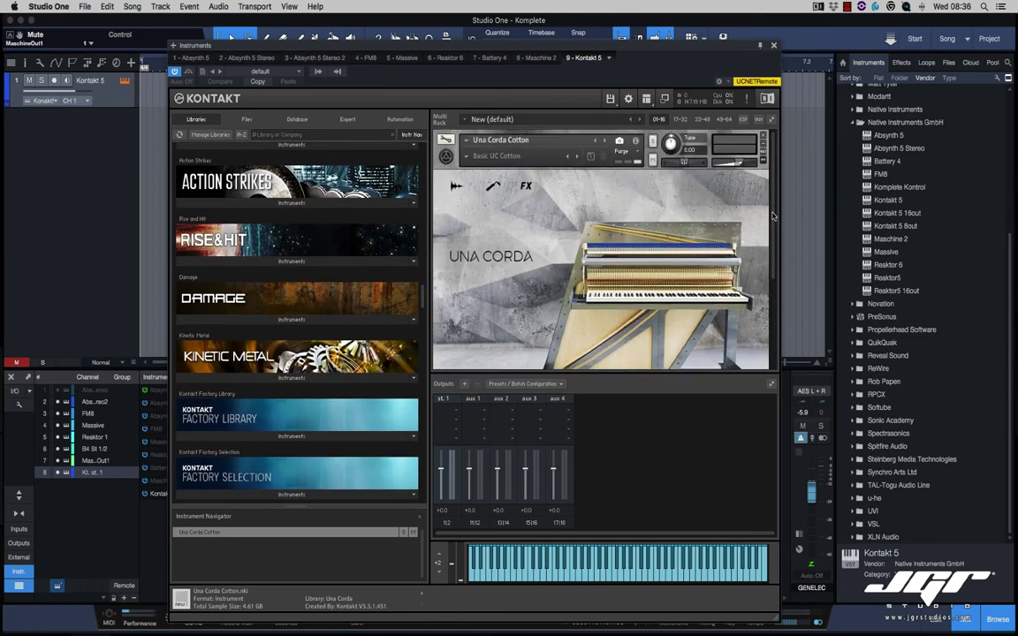
- Collapse the Una Corda Cotton instrument and load Violins 1 Essential from the Symphony Essentials String Ensemble library, viewing its interface
click(762, 147)
scroll(422, 293, up, 1)
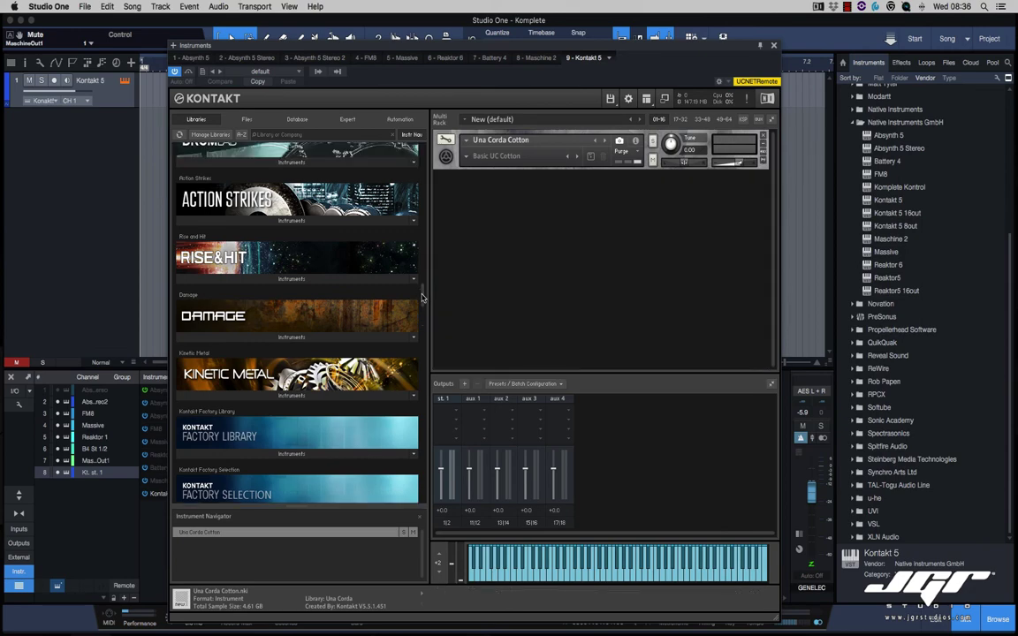
scroll(421, 297, down, 15)
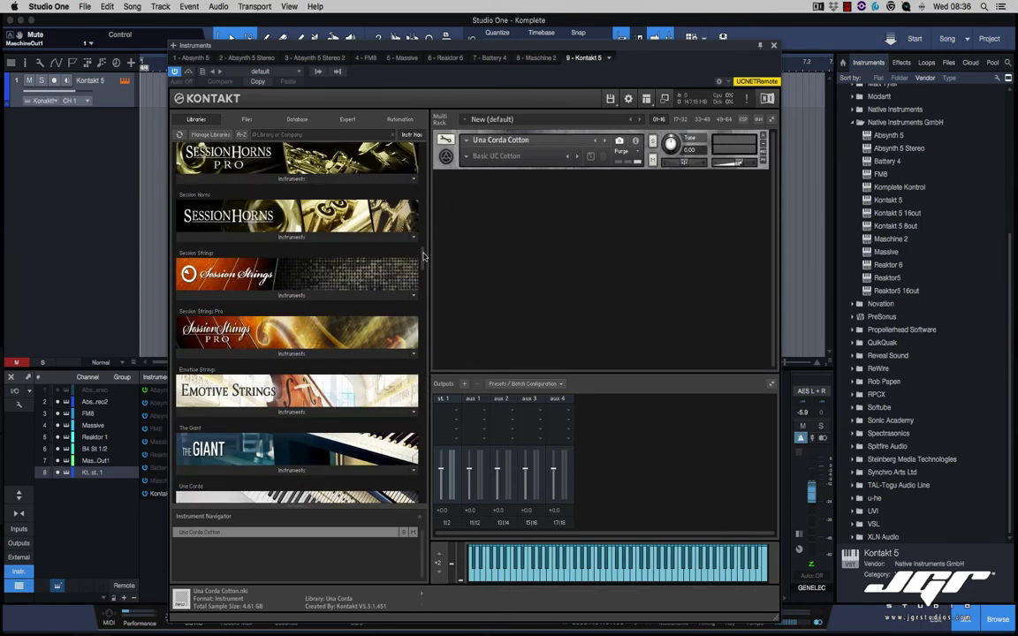
drag(423, 256, 421, 229)
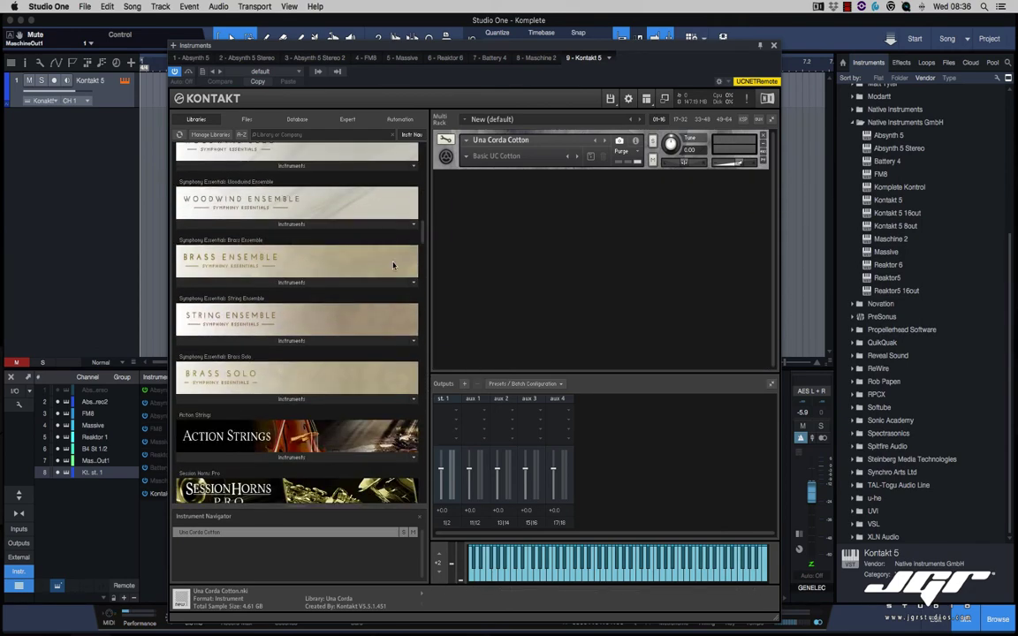
click(296, 341)
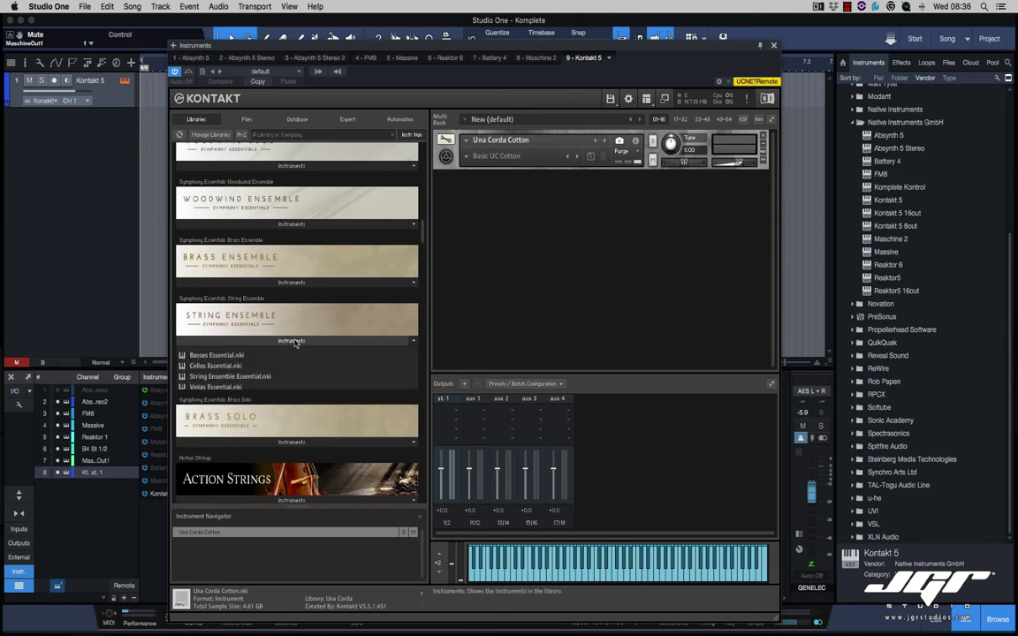
double_click(208, 398)
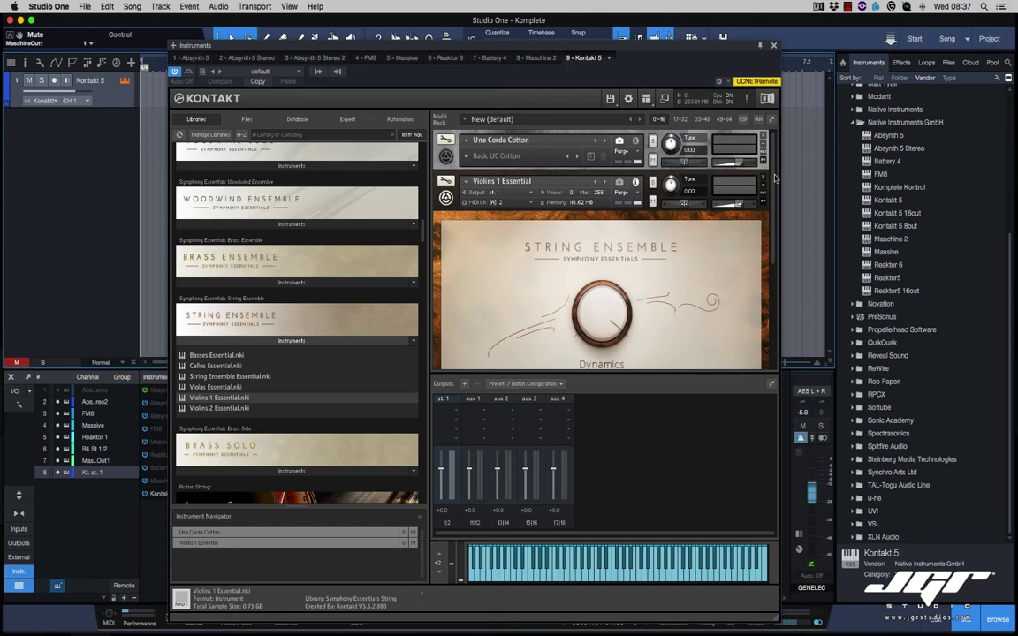
scroll(772, 203, down, 3)
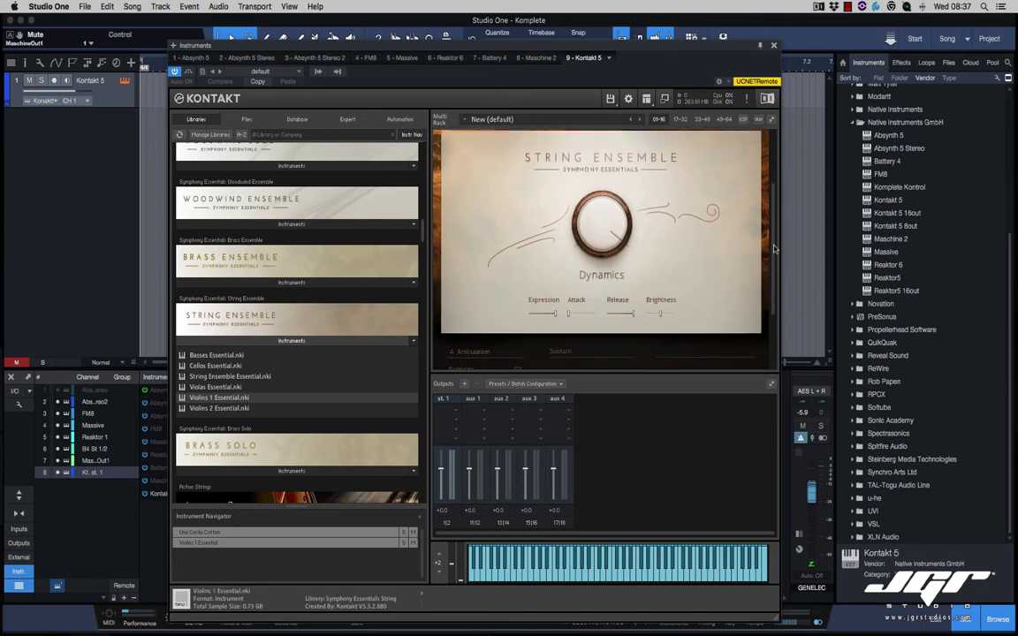
scroll(775, 198, up, 2)
scroll(774, 198, up, 1)
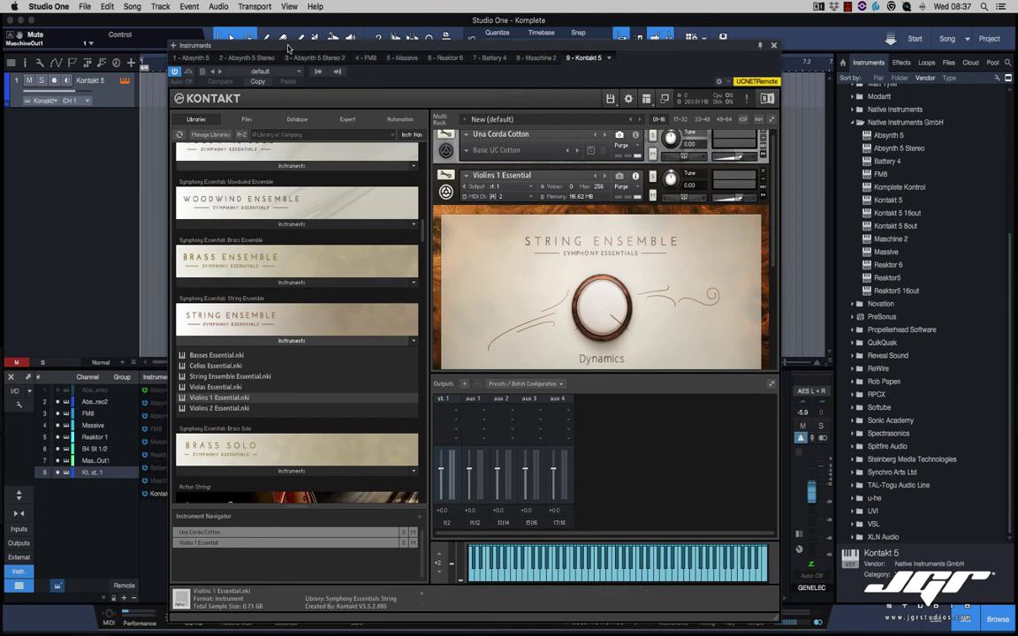
- Move the Kontakt window clear of the mixer and create a separate master output channel for Violins 1 Essential
drag(288, 50, 668, 33)
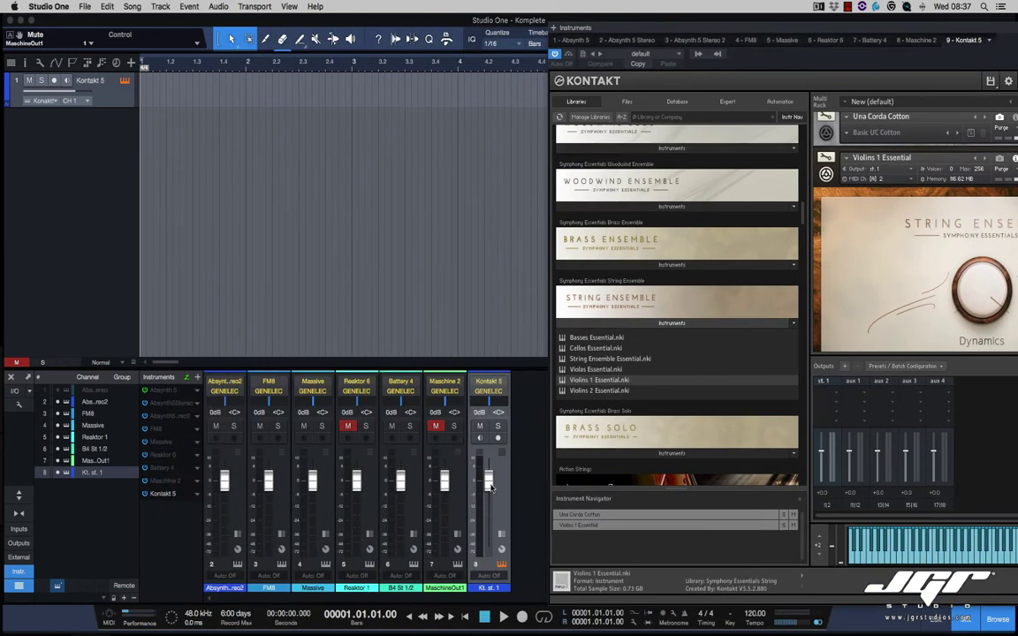
click(675, 54)
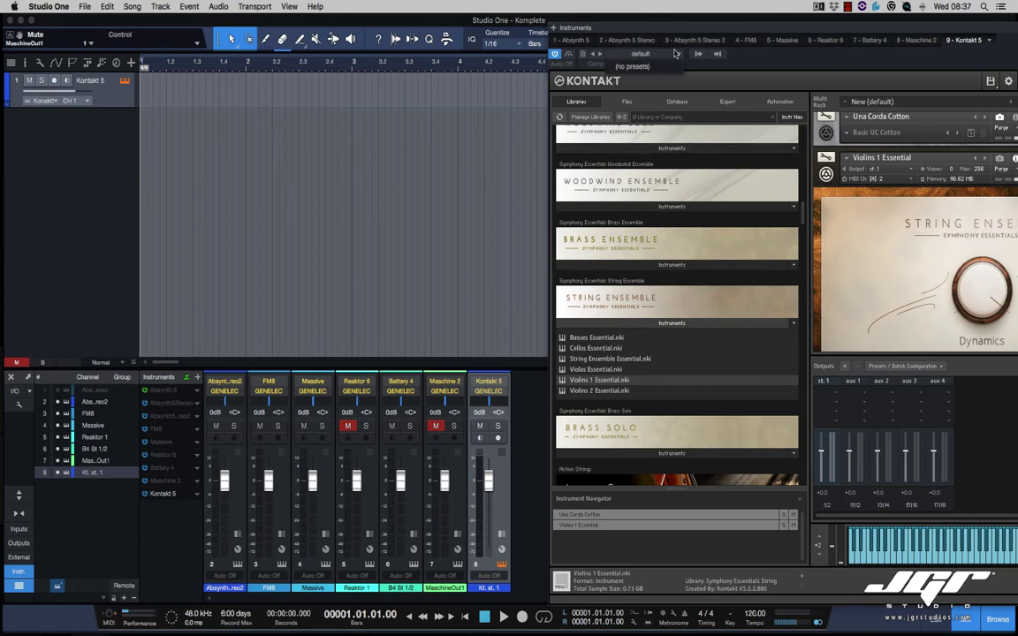
click(799, 64)
drag(766, 29, 541, 56)
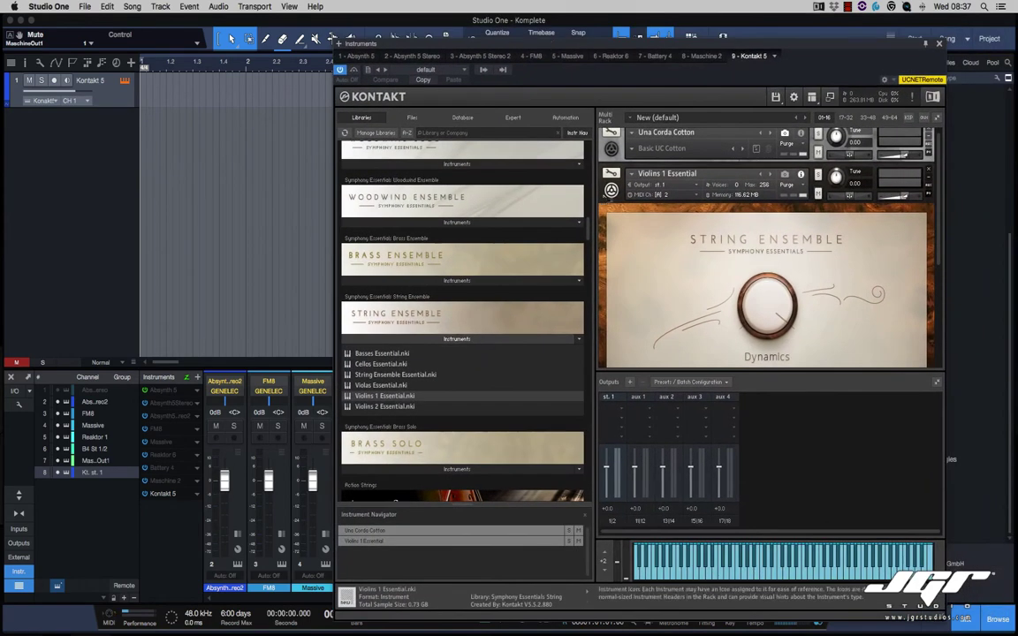
click(659, 185)
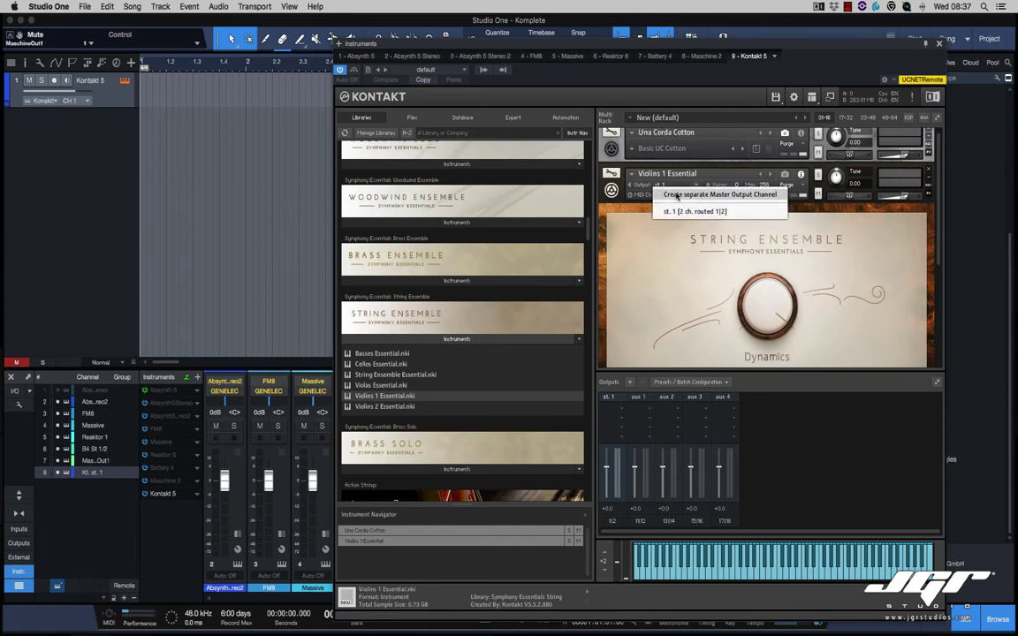
click(676, 194)
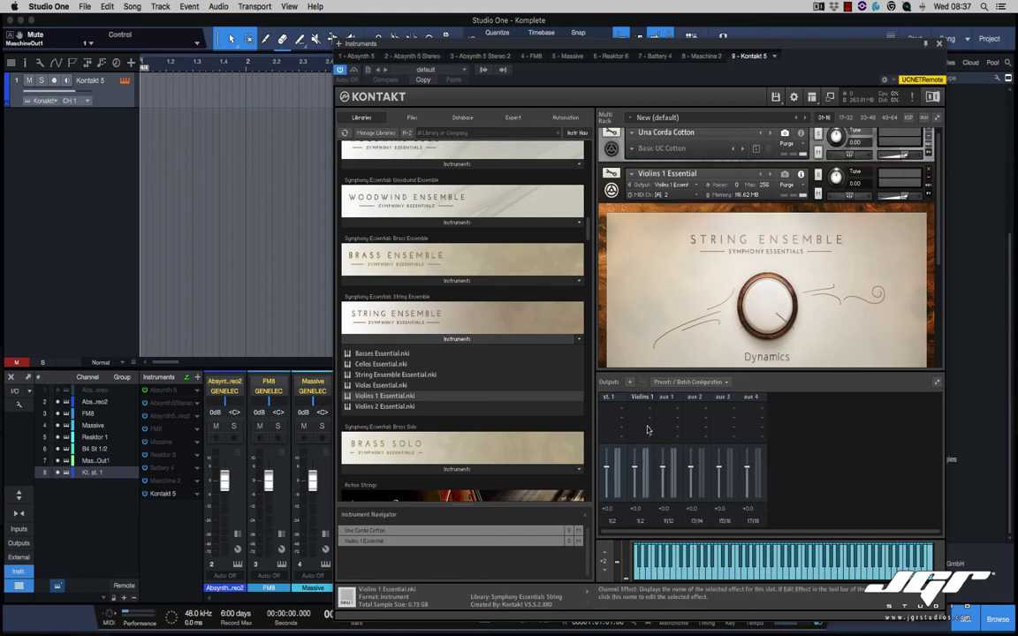
- Expand Kontakt 5's outputs in the mixer's instrument list and enable Kt. aux 1 through Kt. aux 4
click(161, 495)
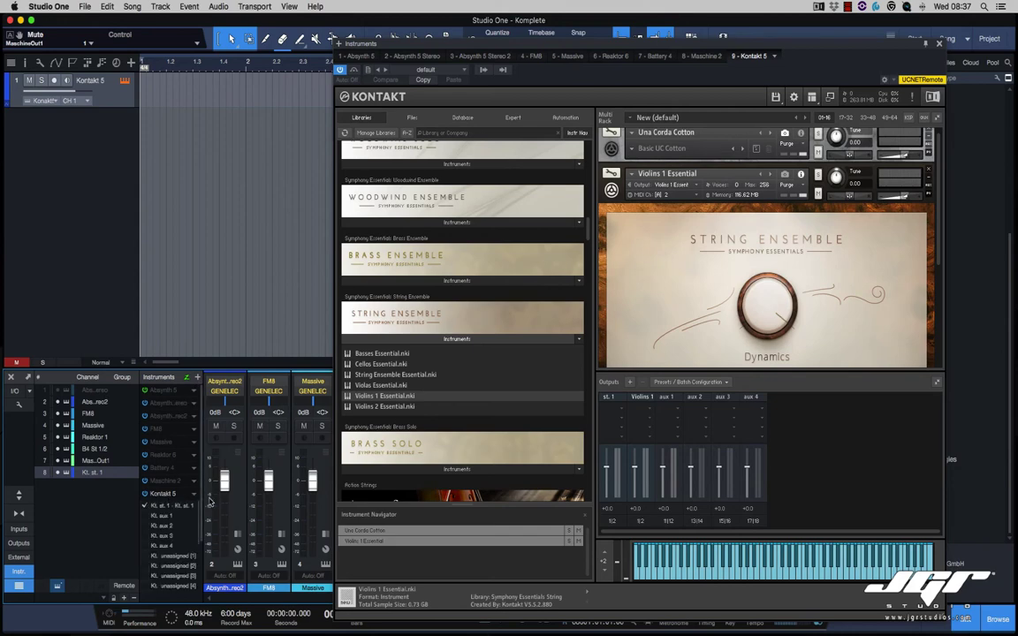
scroll(180, 491, down, 3)
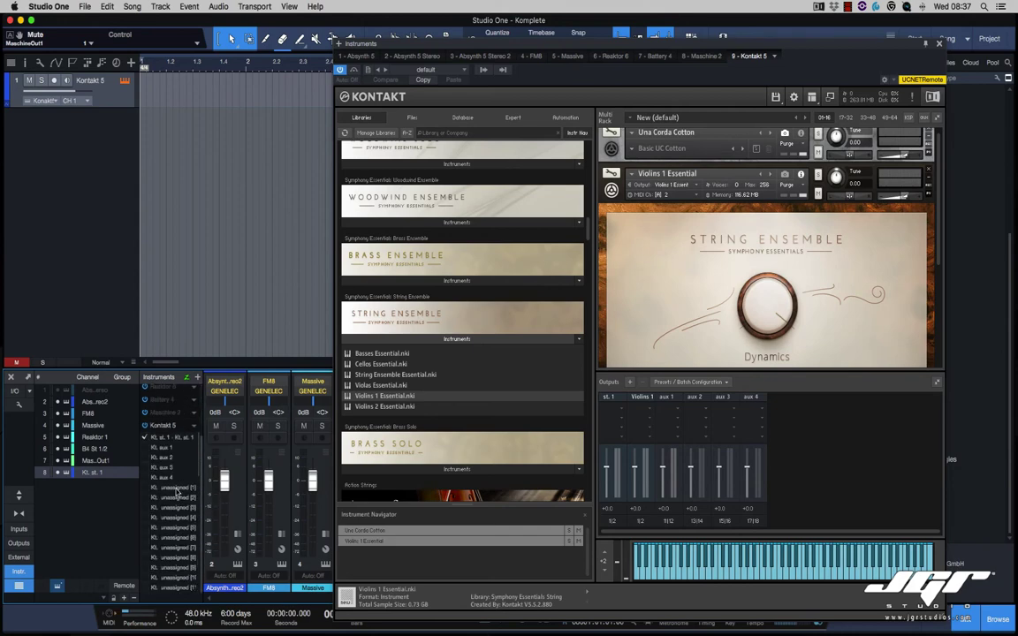
click(145, 448)
click(145, 458)
click(145, 467)
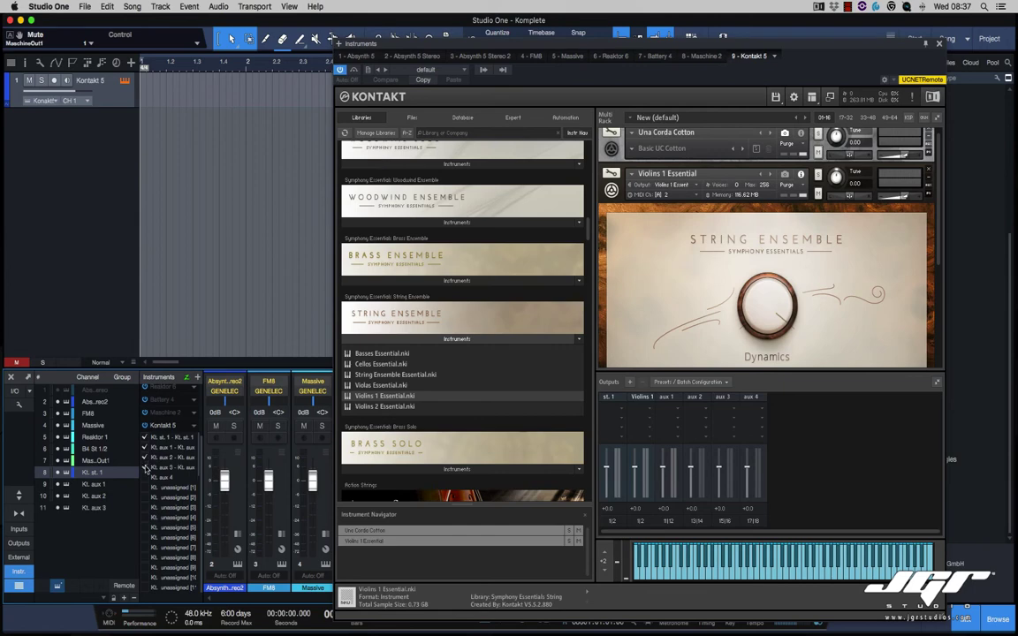
click(145, 478)
drag(412, 40, 818, 41)
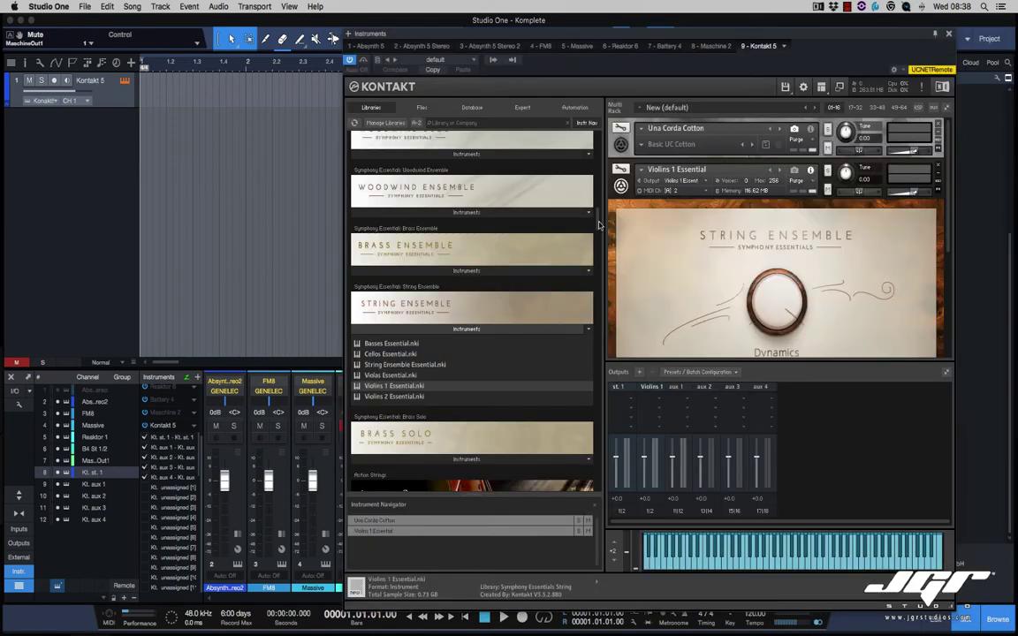
- Collapse the String Ensemble and Una Corda instrument lists, browse the libraries in between, and view Drum Lab's contents
drag(598, 220, 598, 221)
scroll(536, 267, up, 1)
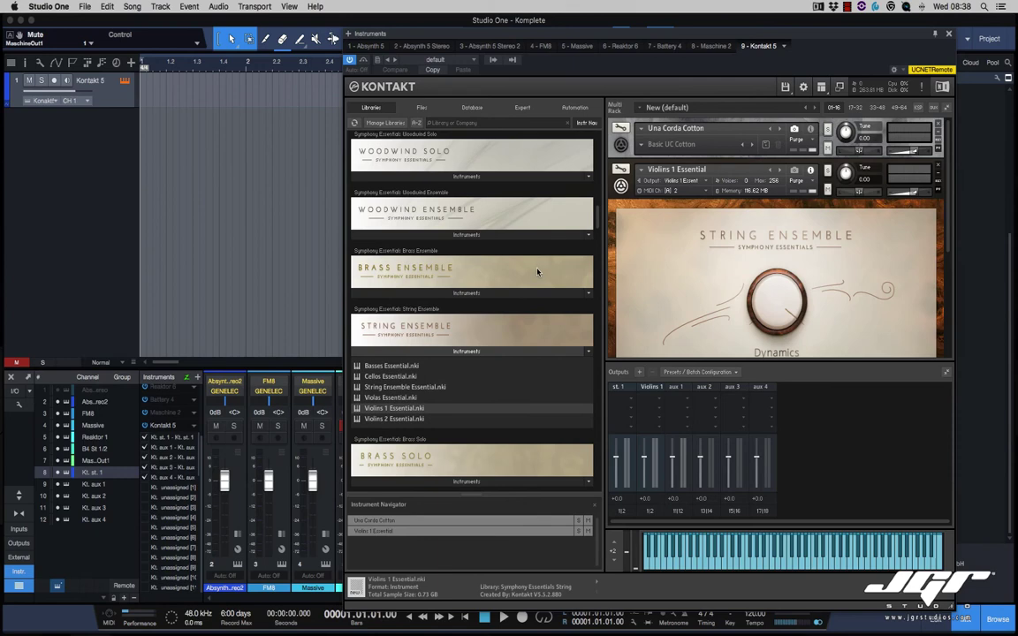
click(464, 351)
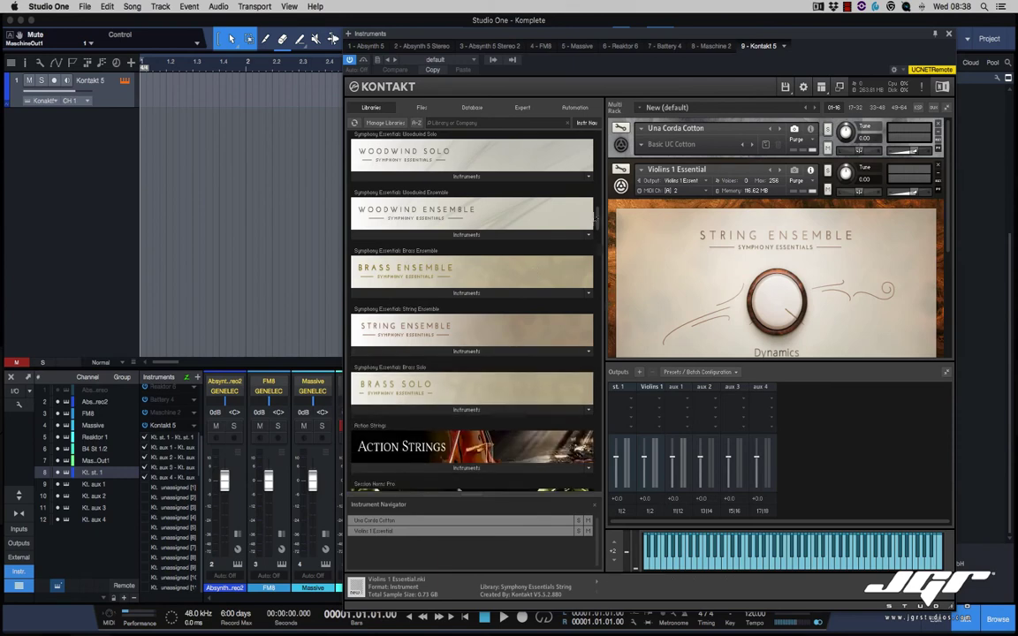
drag(598, 220, 598, 240)
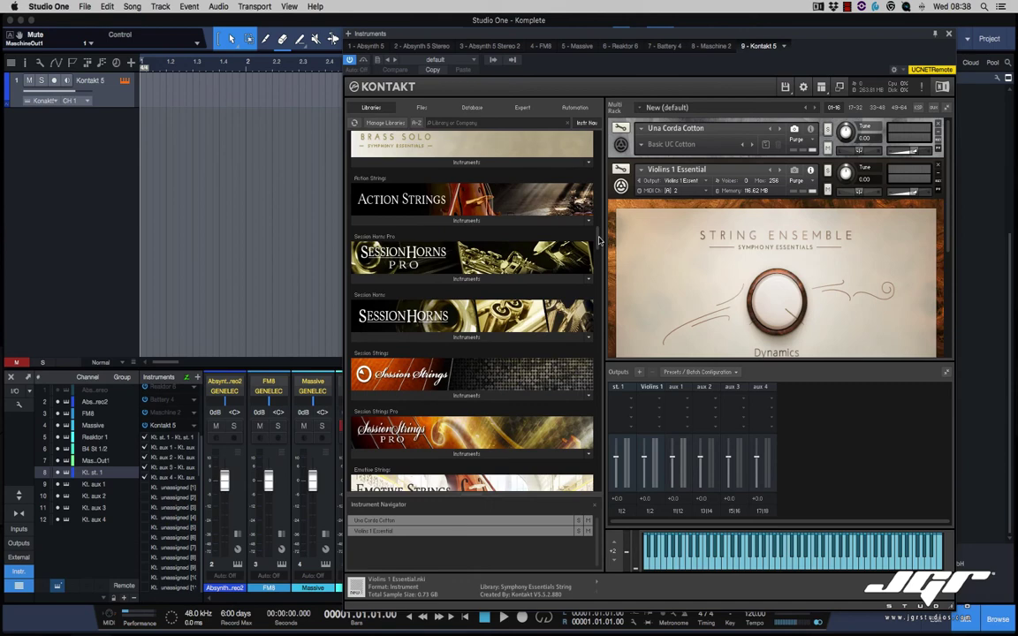
drag(598, 239, 596, 264)
scroll(536, 239, down, 2)
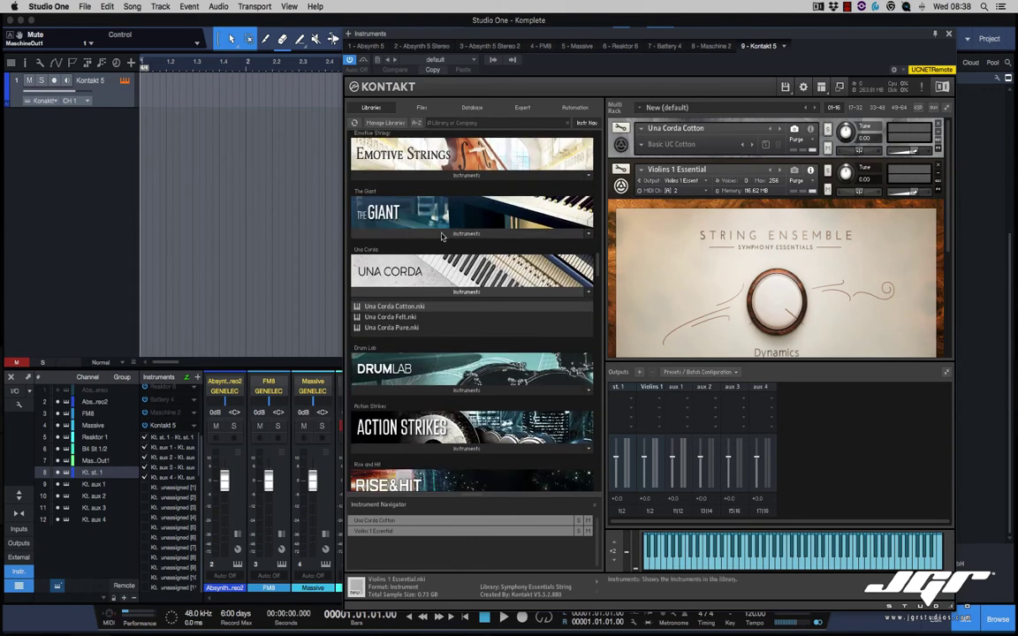
click(433, 265)
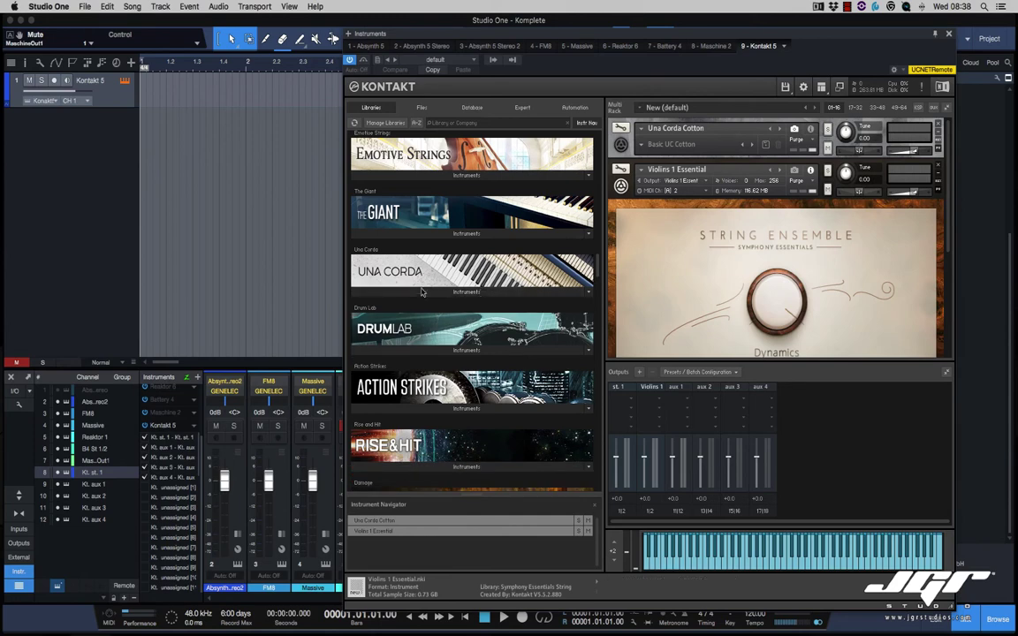
drag(597, 269, 597, 276)
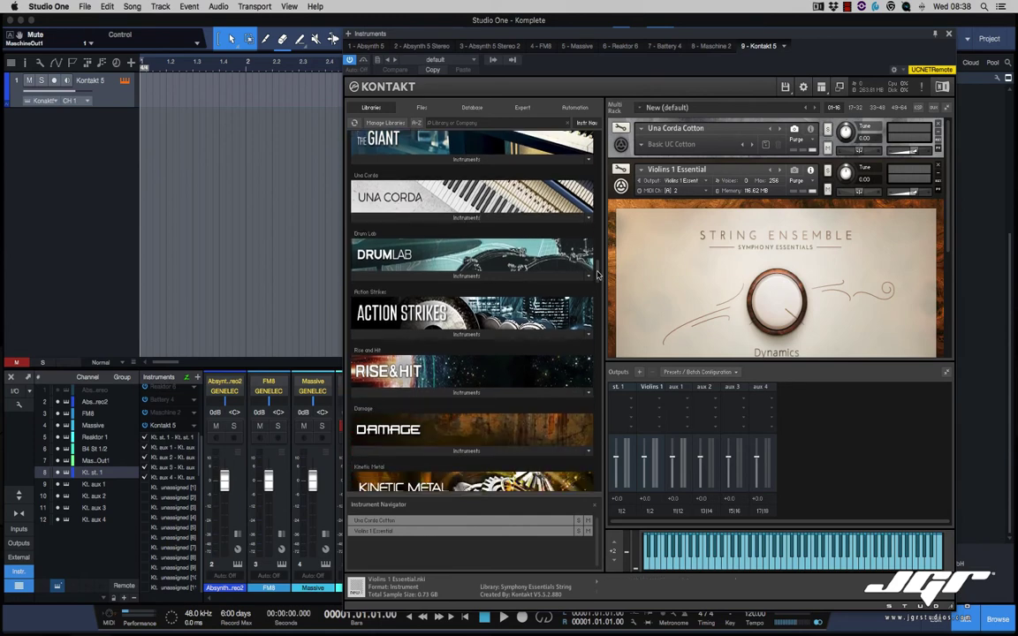
click(415, 254)
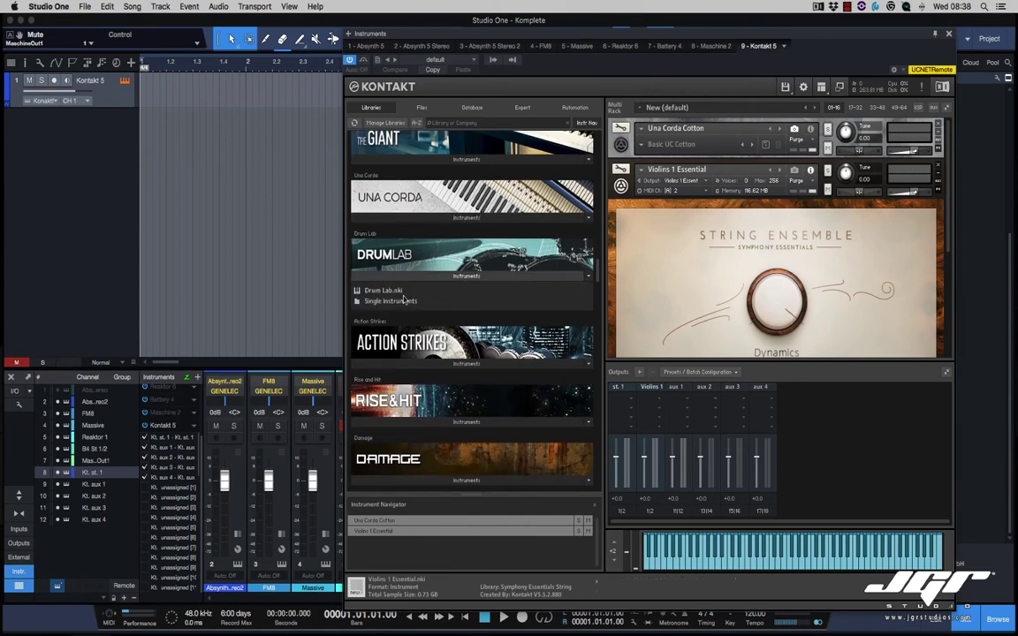
click(477, 277)
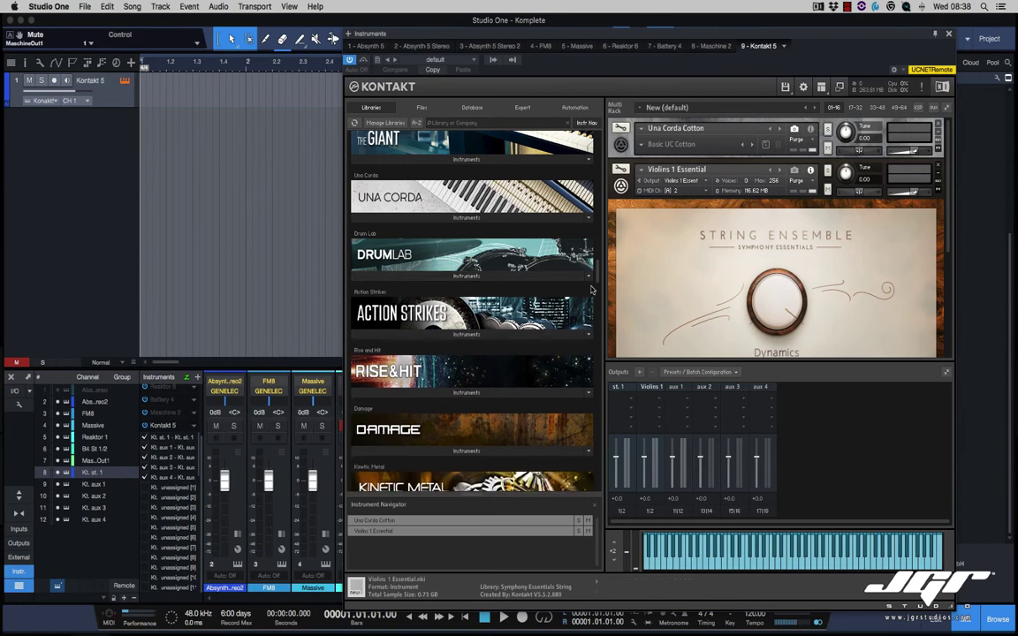
- View the instruments contained in the Action Strikes and Rise & Hit libraries
scroll(541, 252, down, 3)
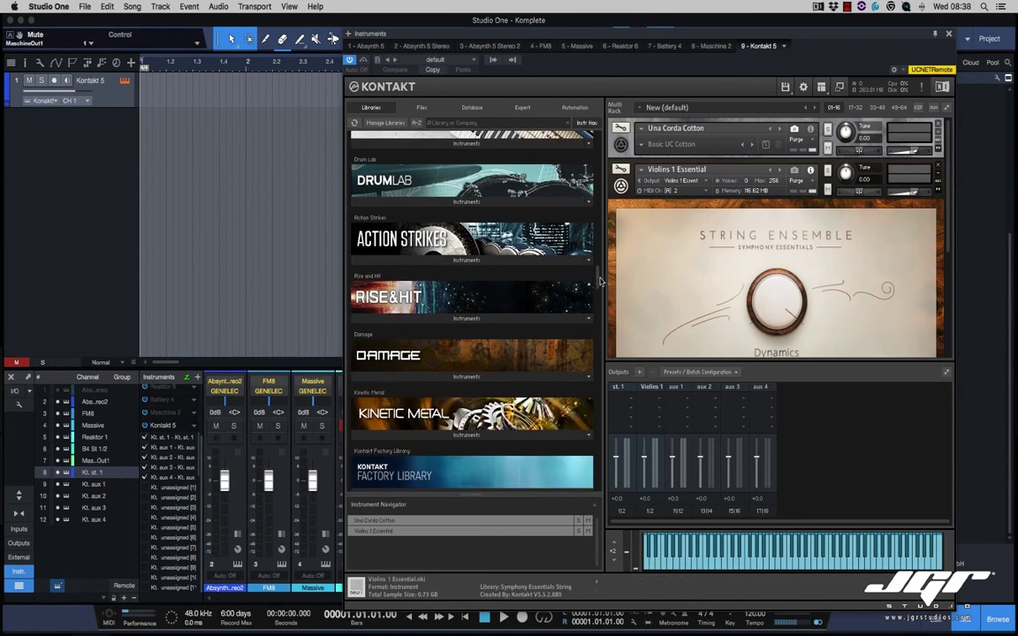
scroll(566, 265, down, 1)
click(470, 238)
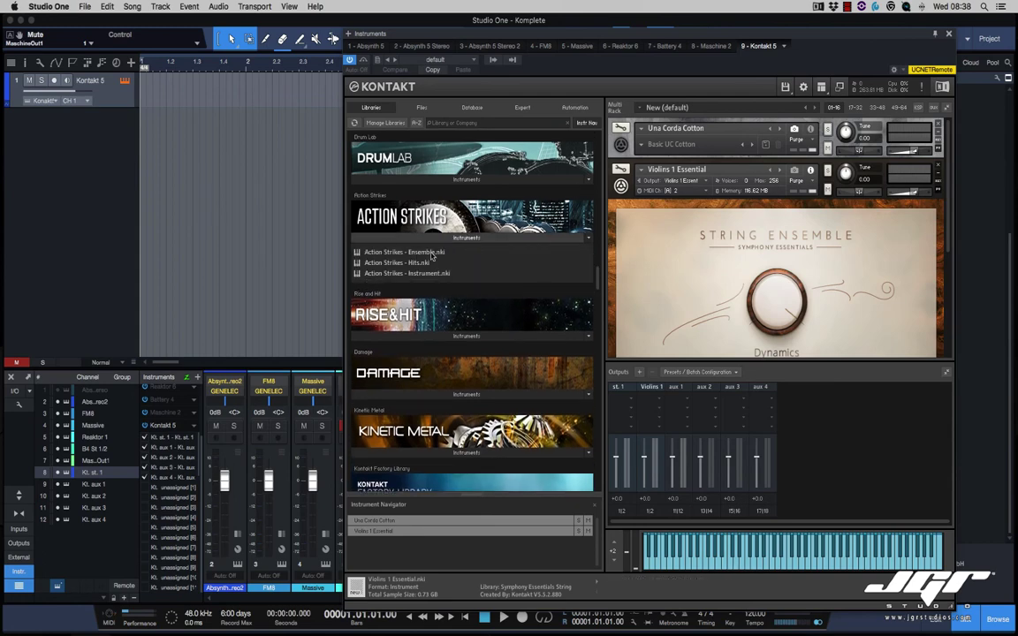
scroll(597, 279, down, 1)
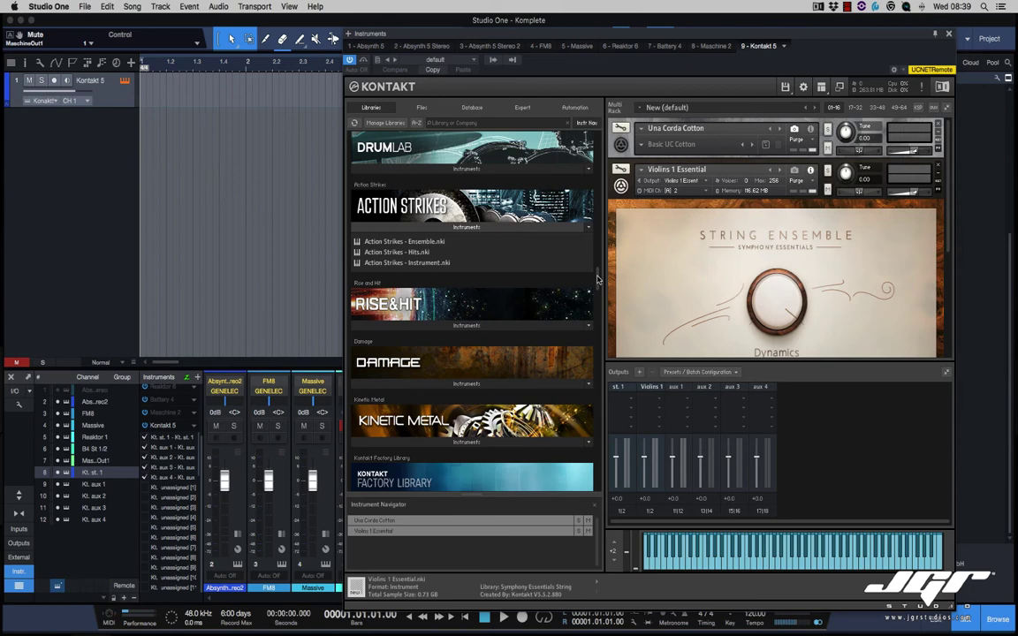
scroll(597, 279, down, 3)
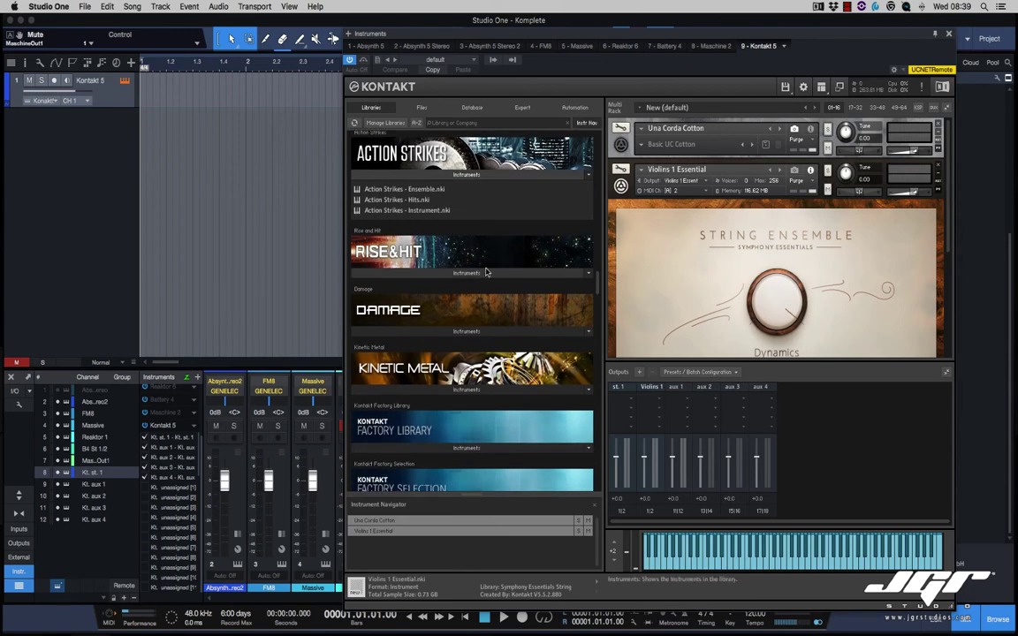
click(459, 274)
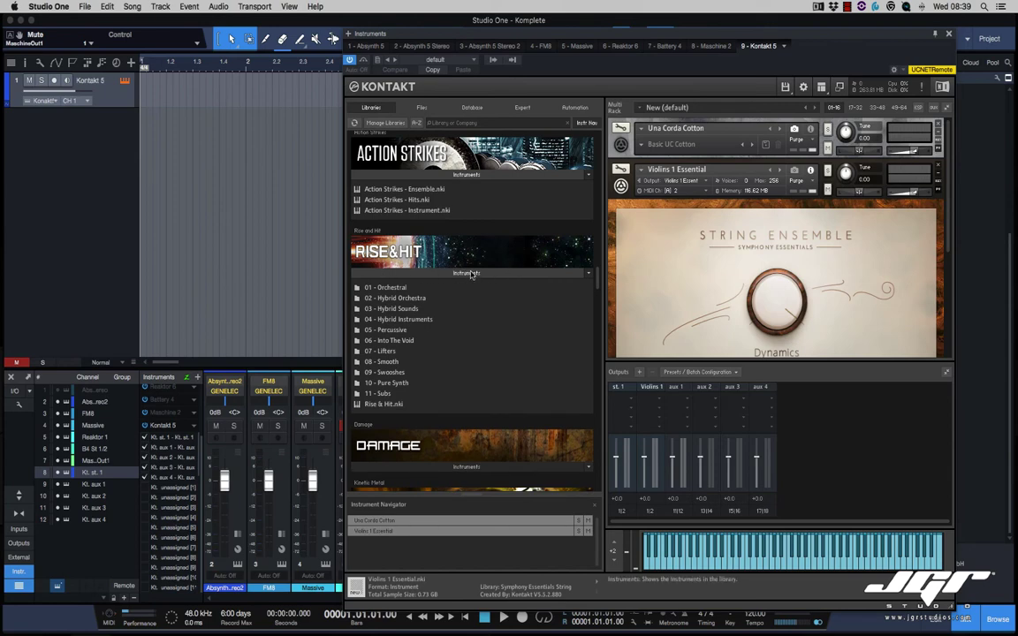
click(471, 275)
- View the contents of the Damage and Kontakt Factory Library collections, collapsing each list after viewing it
scroll(539, 284, down, 5)
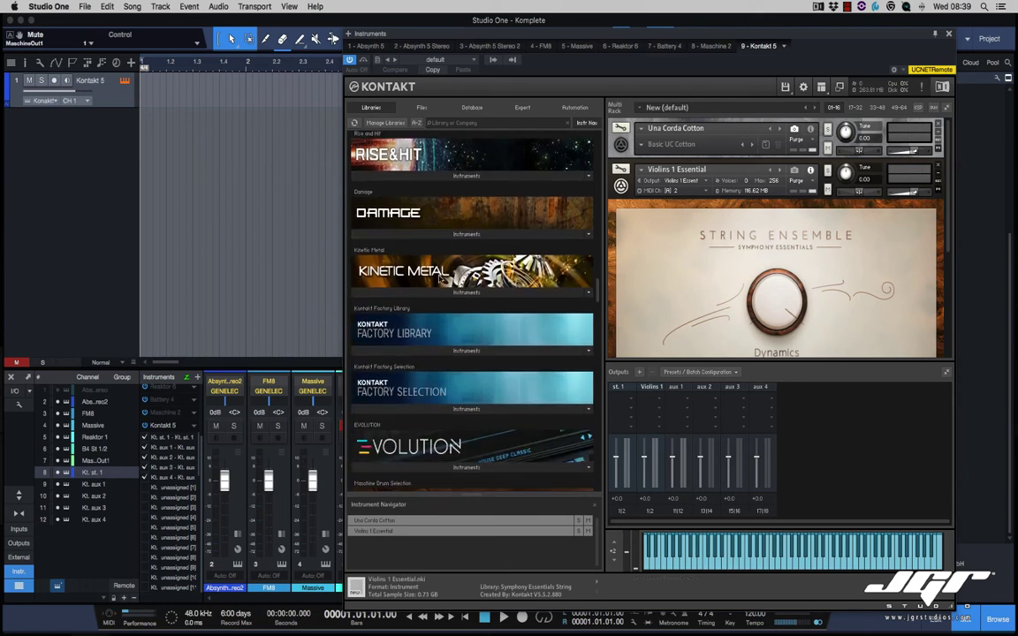
click(443, 234)
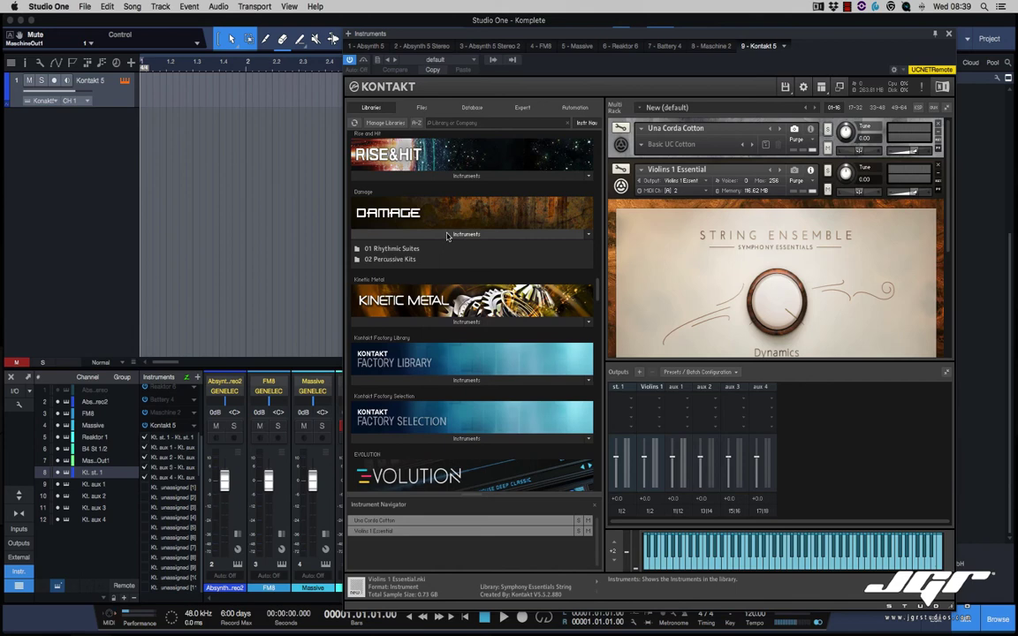
click(446, 235)
scroll(449, 265, down, 3)
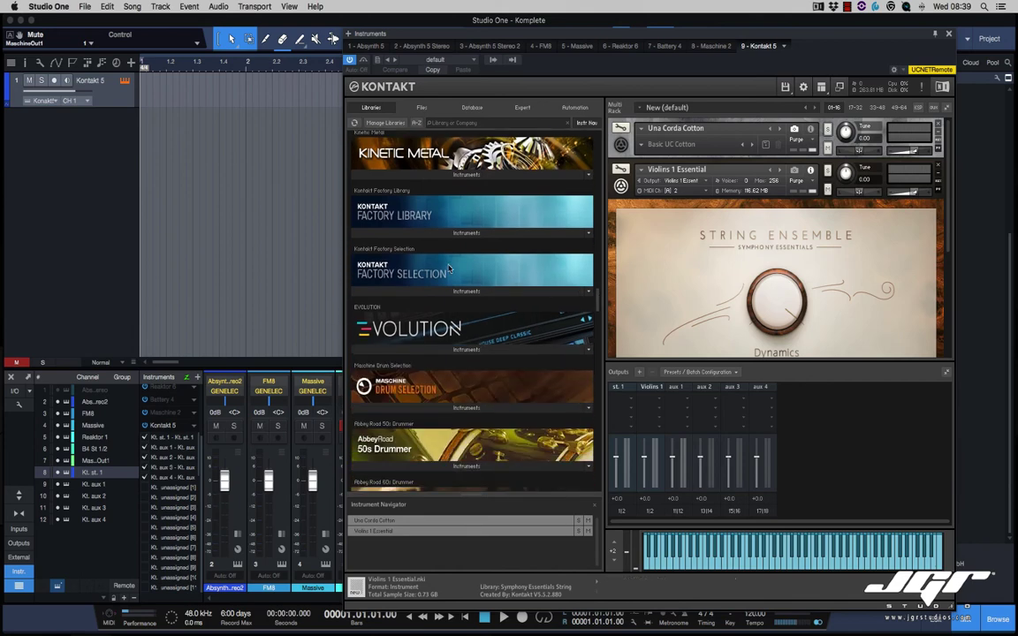
click(441, 232)
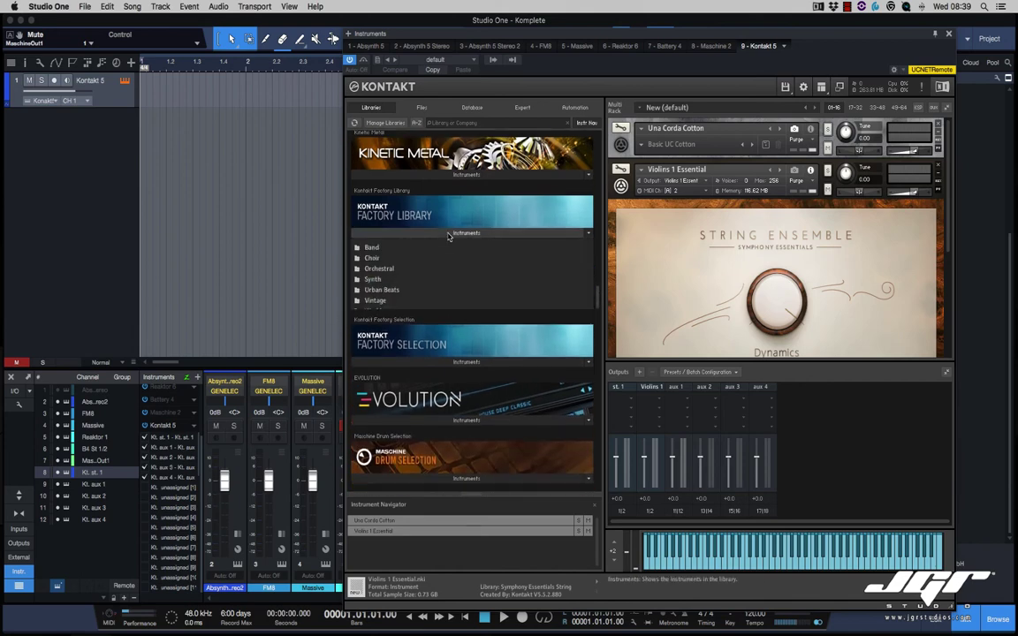
click(362, 269)
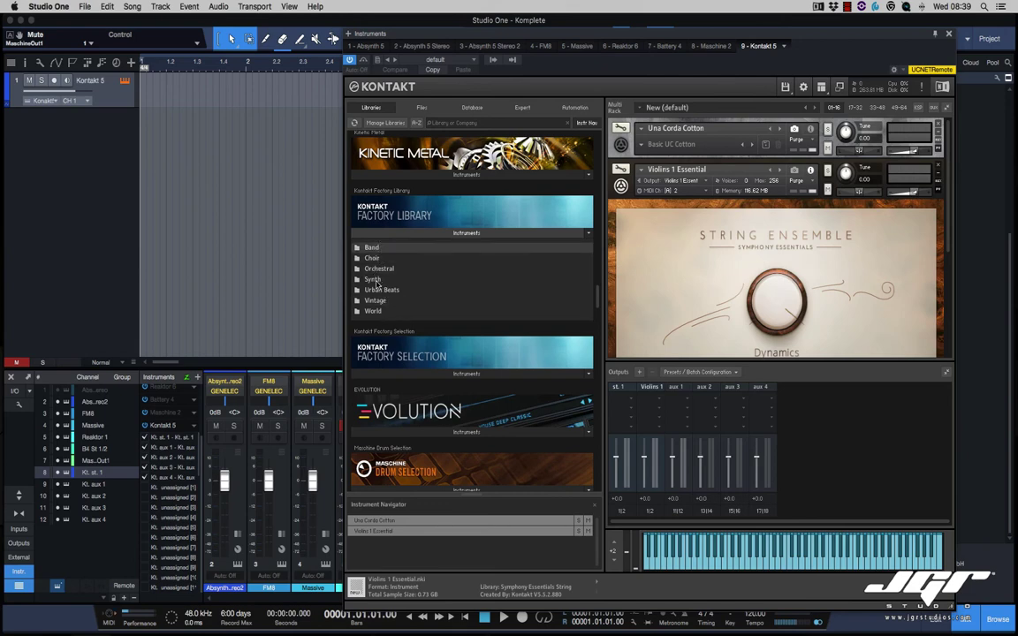
click(482, 233)
scroll(474, 283, down, 3)
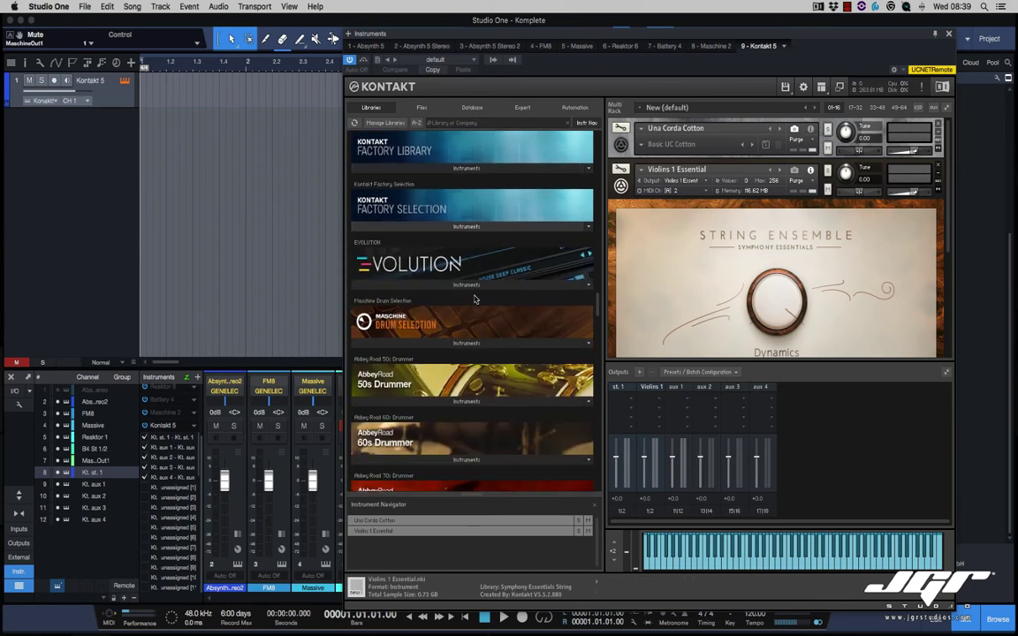
- Collapse the Violins 1 Essential interface in the rack and browse the library list from Kontakt Factory Selection to Scarbee Pre-Bass
scroll(474, 300, down, 2)
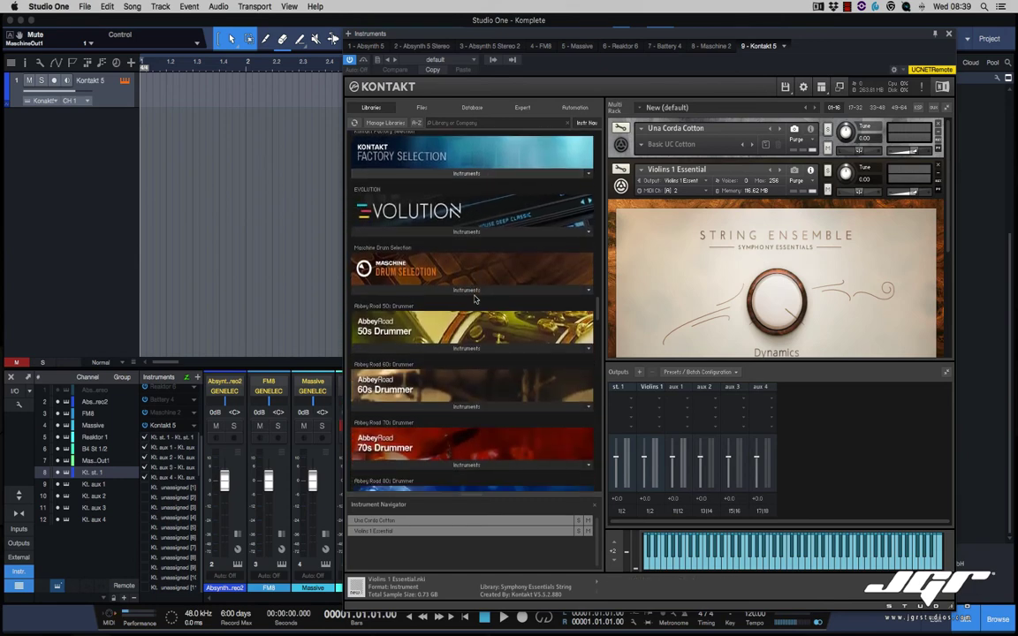
click(938, 191)
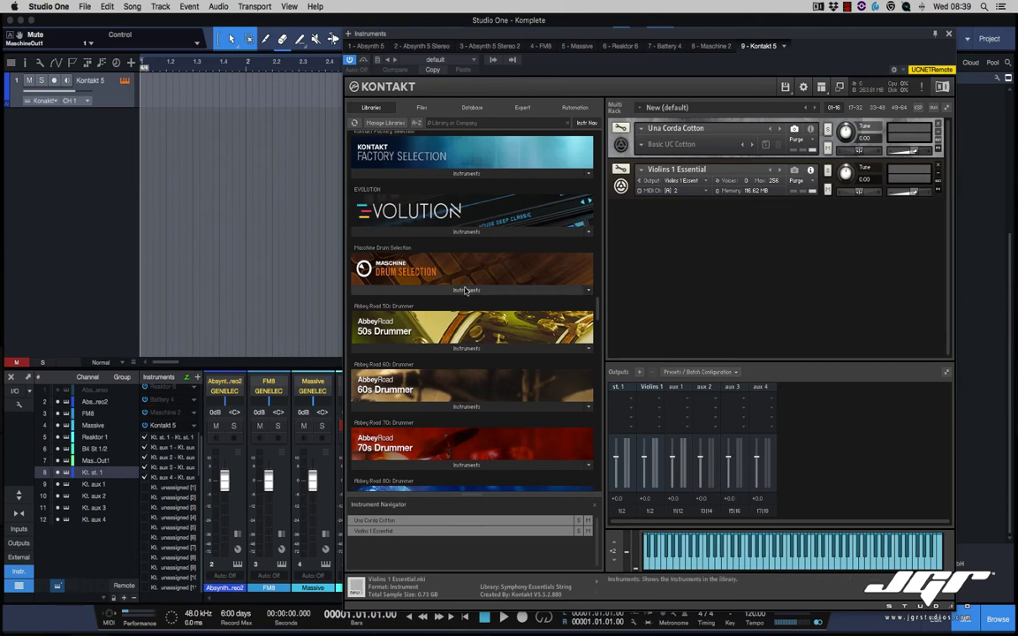
scroll(465, 290, down, 4)
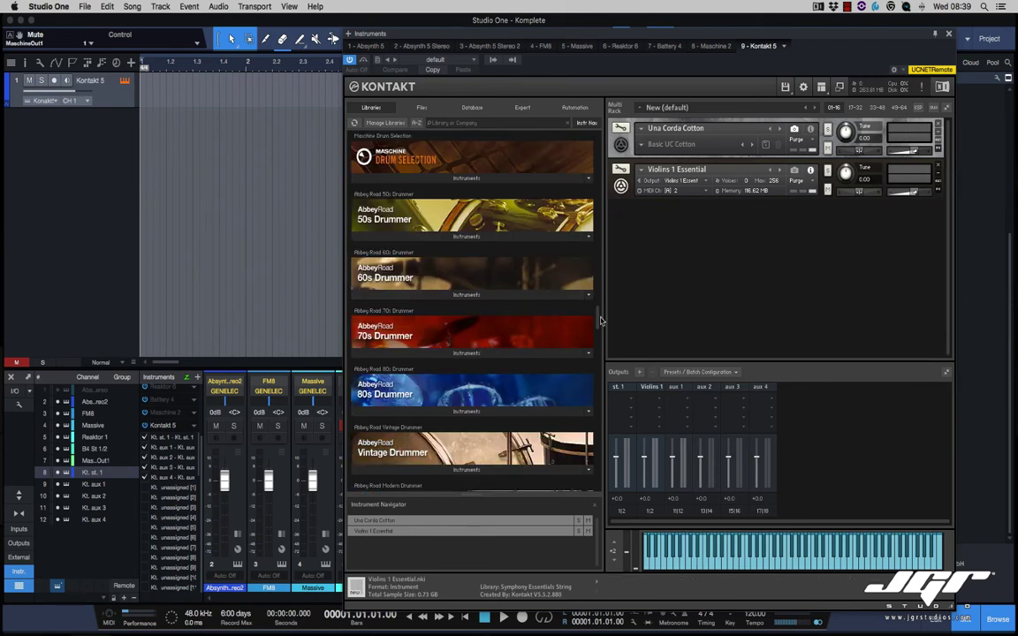
drag(596, 320, 596, 325)
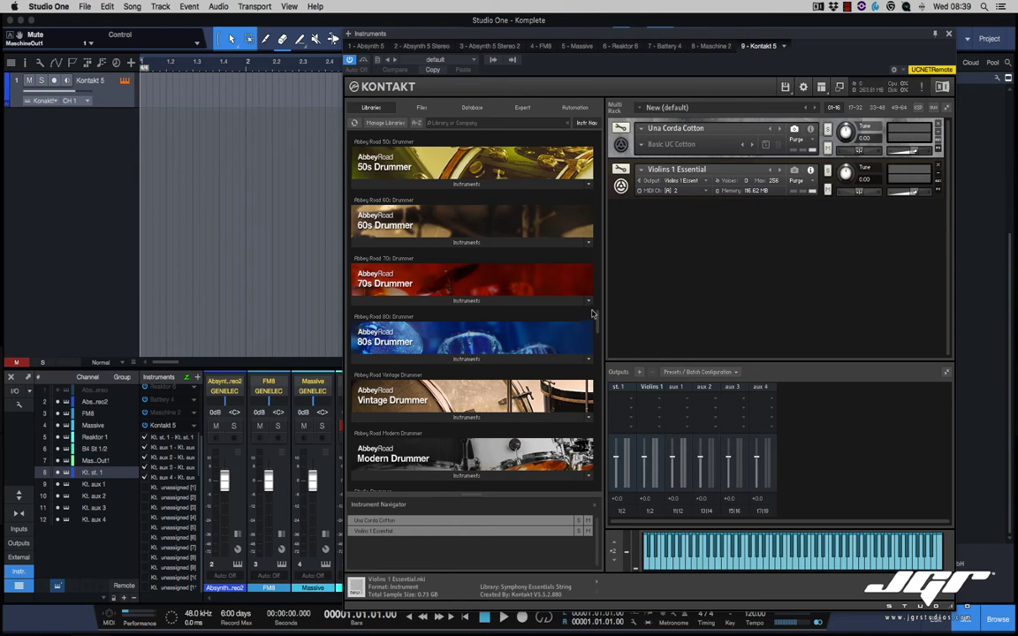
drag(595, 320, 594, 351)
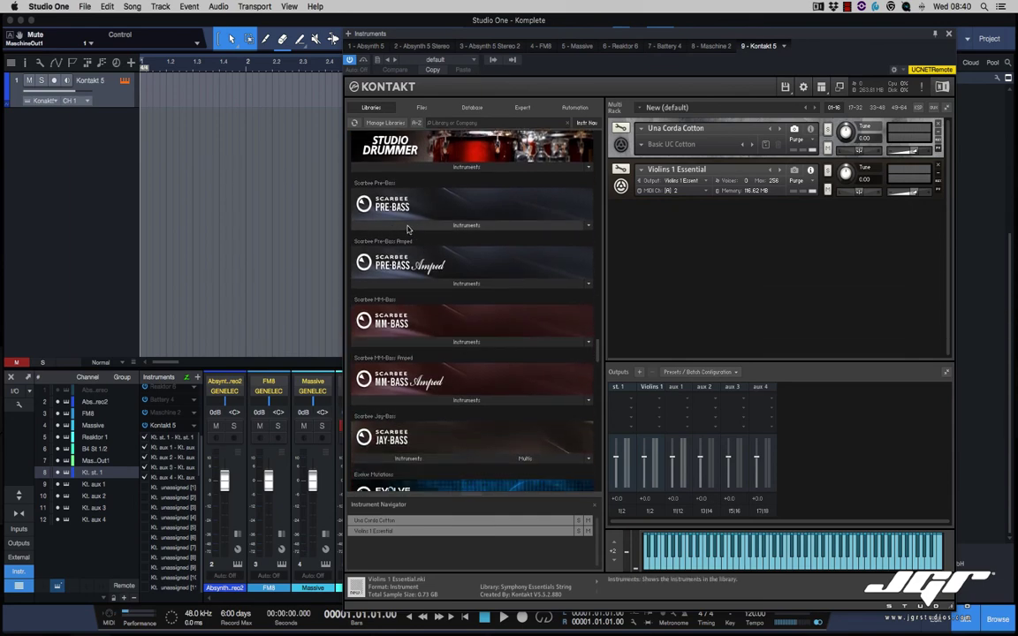
- View the Scarbee Pre-Bass and Pre-Bass Amped instruments, and load Scarbee Pre-Bass - Amped - Deep into the rack
click(377, 208)
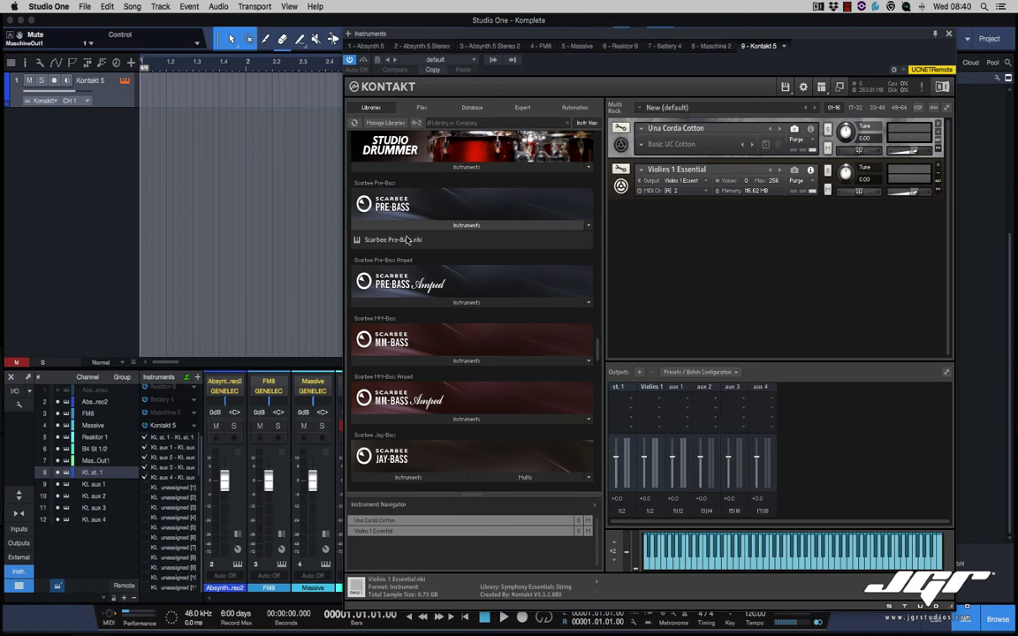
click(411, 291)
drag(415, 316, 729, 321)
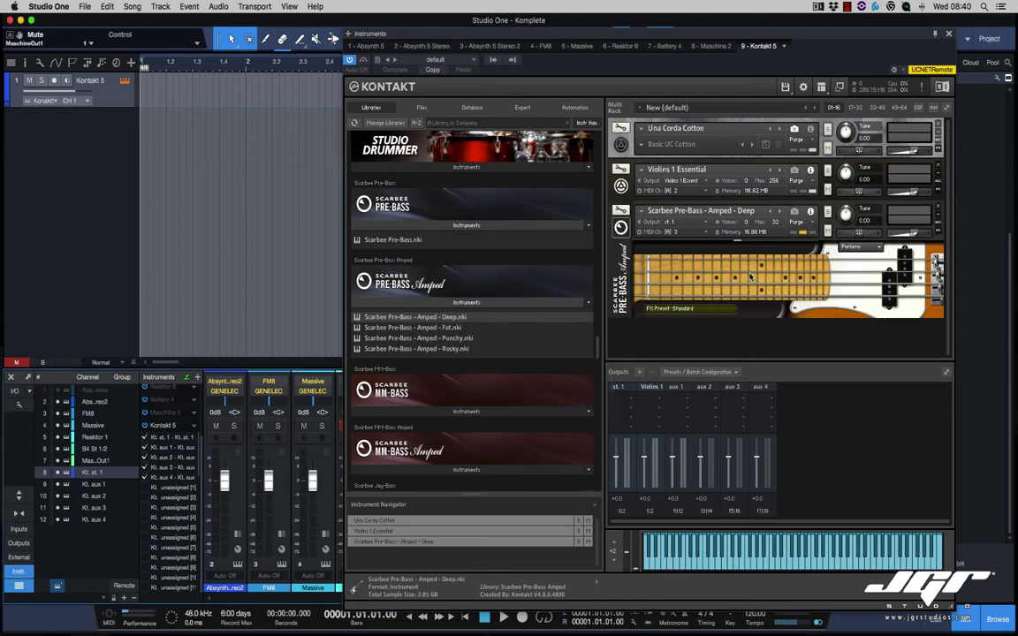
- Browse the Scarbee bass and Evolve libraries, and collapse the Scarbee Pre-Bass - Amped - Deep interface in the rack
scroll(597, 362, down, 5)
scroll(597, 362, up, 1)
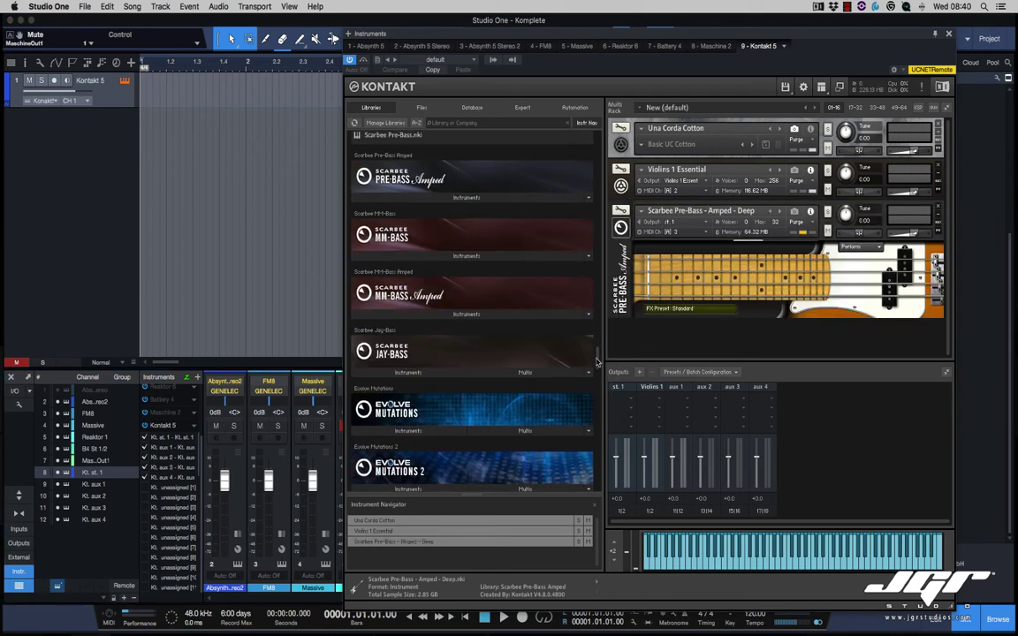
scroll(597, 360, up, 3)
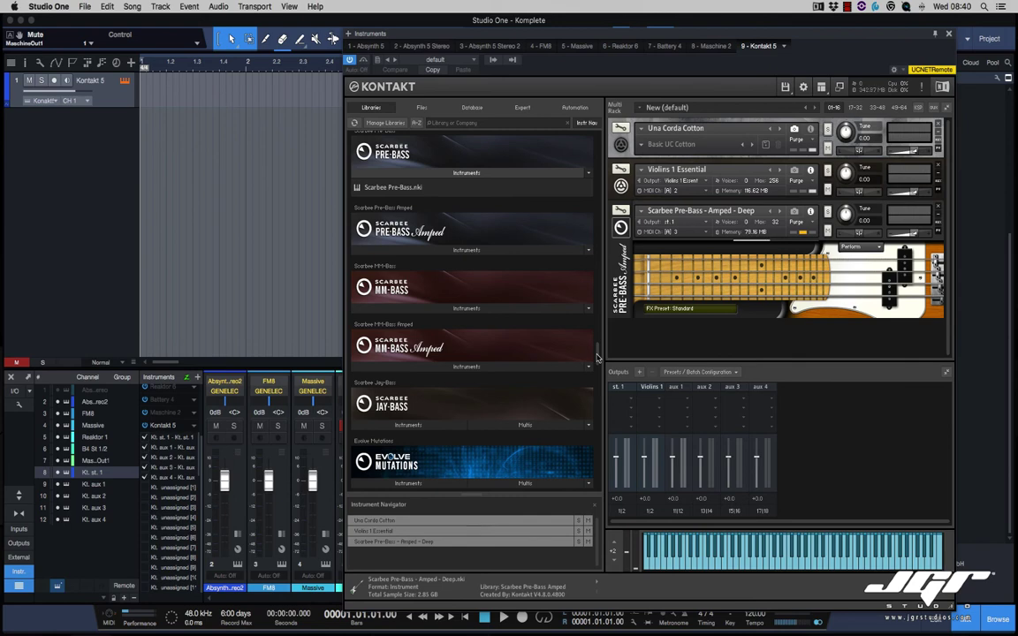
scroll(597, 357, up, 1)
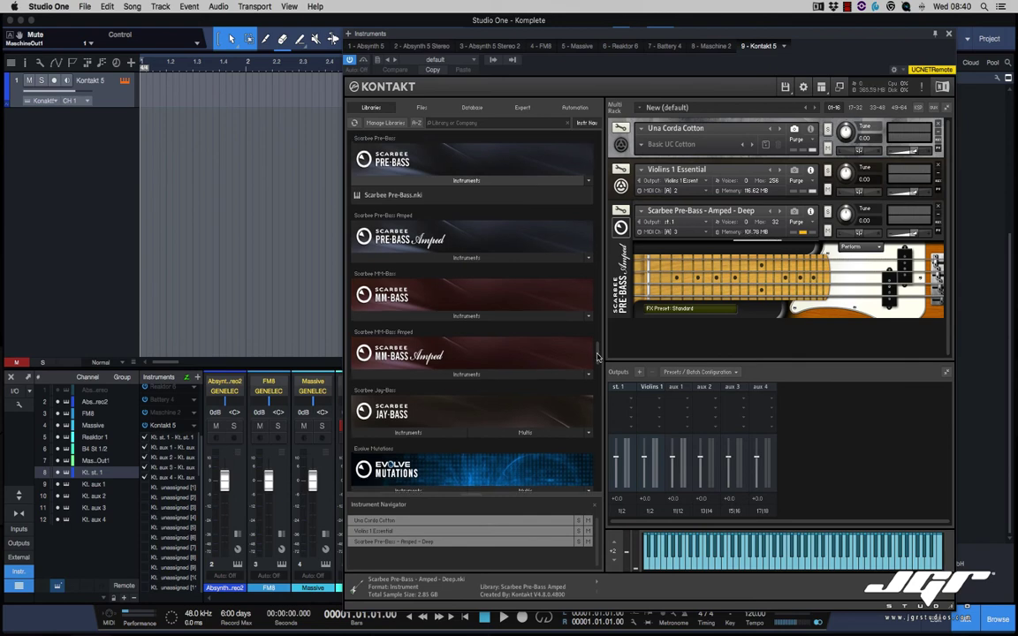
drag(597, 357, 599, 377)
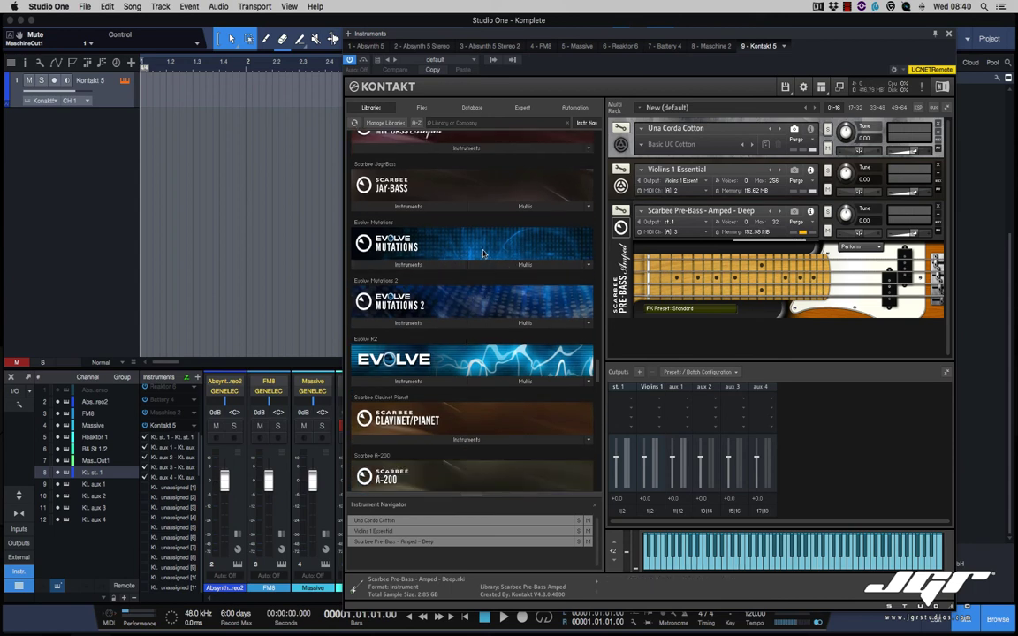
click(937, 230)
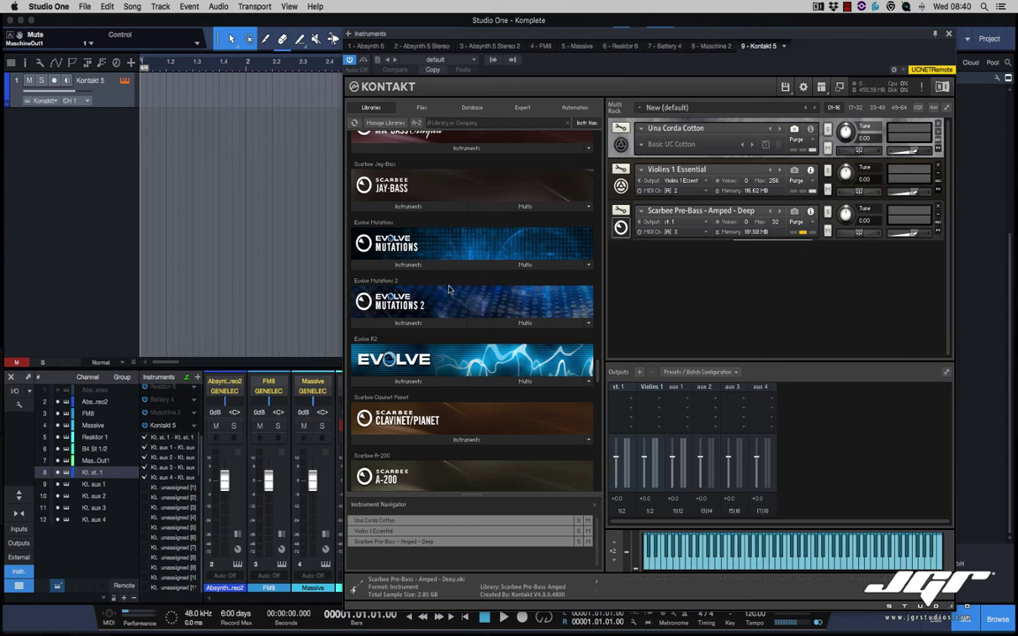
- Browse the Scarbee keys libraries and view the instrument folders of Vintage Organs, collapsing the list after viewing it
scroll(471, 305, down, 5)
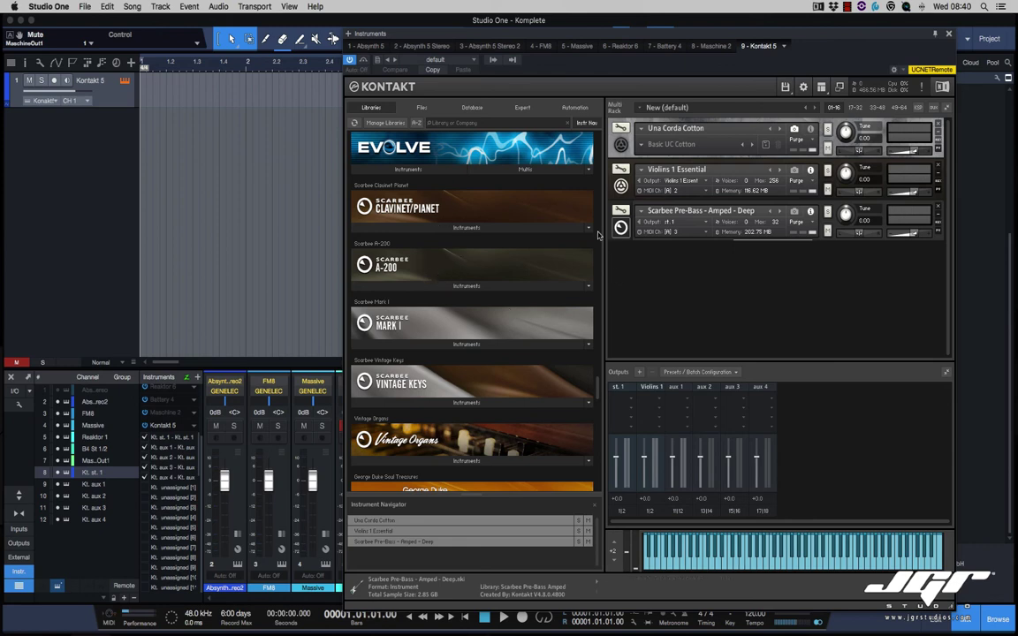
scroll(455, 281, down, 5)
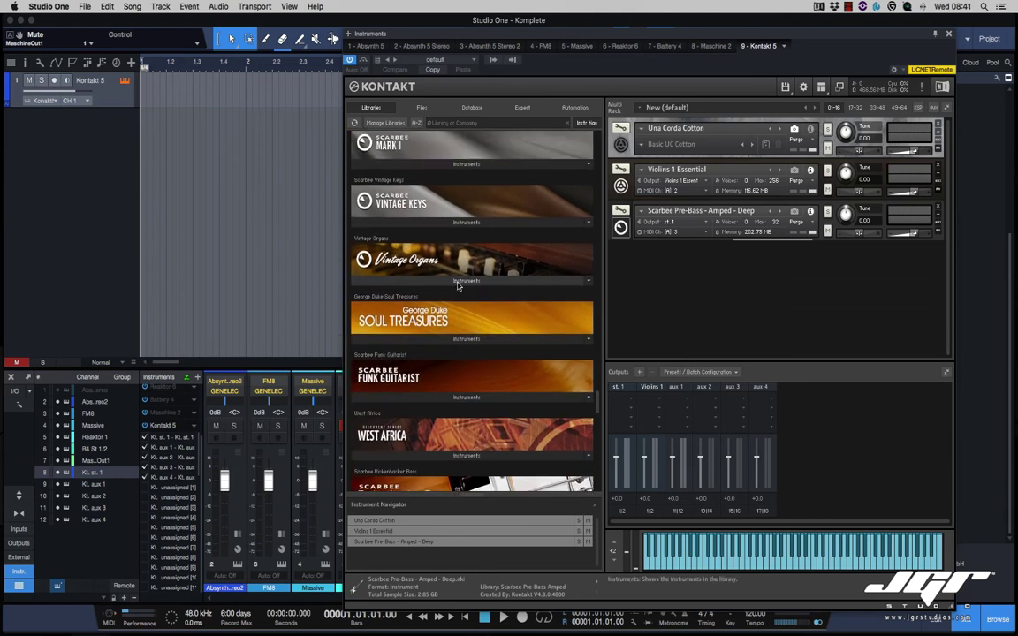
click(457, 281)
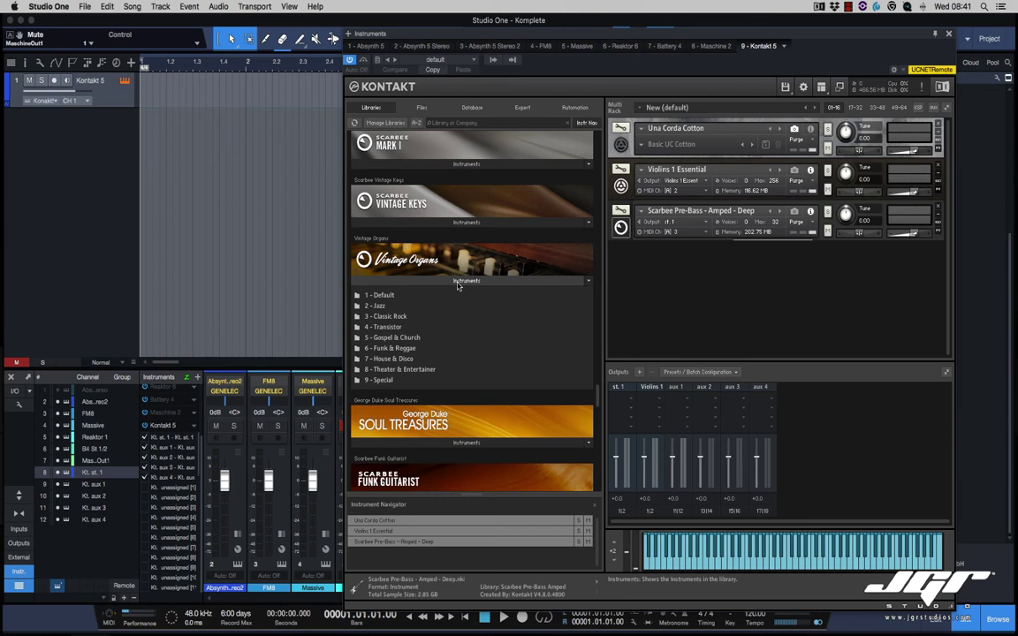
click(474, 280)
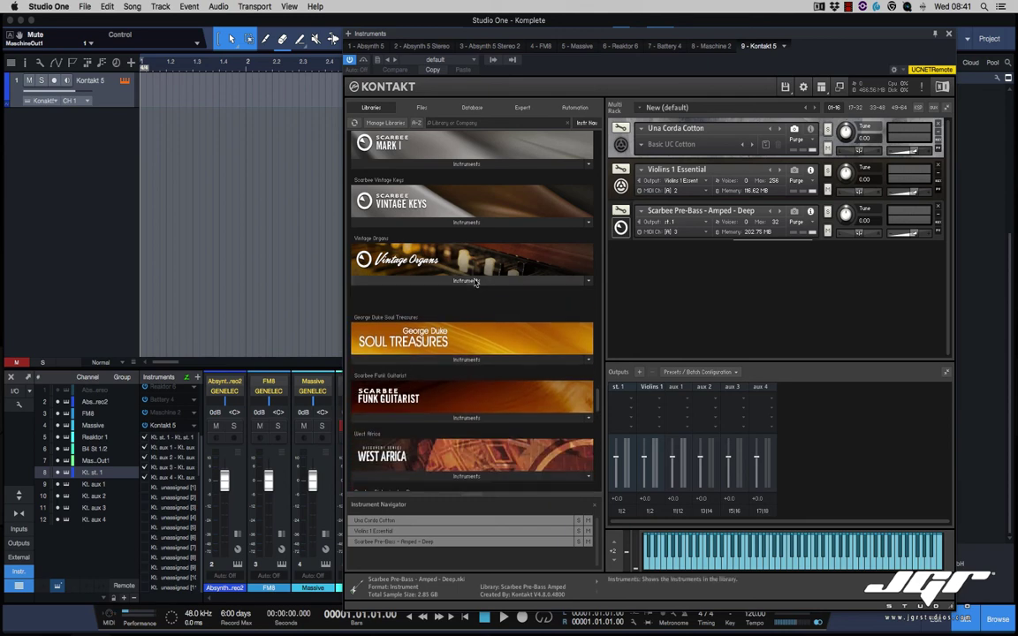
click(474, 281)
click(474, 281)
- View the instrument folders of the West Africa library and collapse its list again
scroll(474, 309, down, 2)
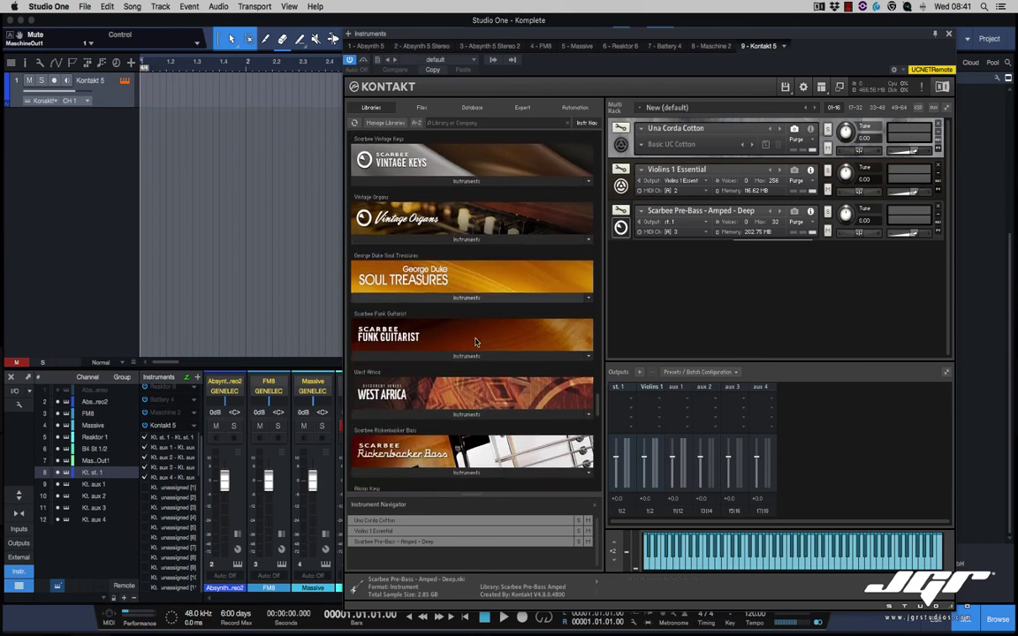
scroll(474, 342, down, 3)
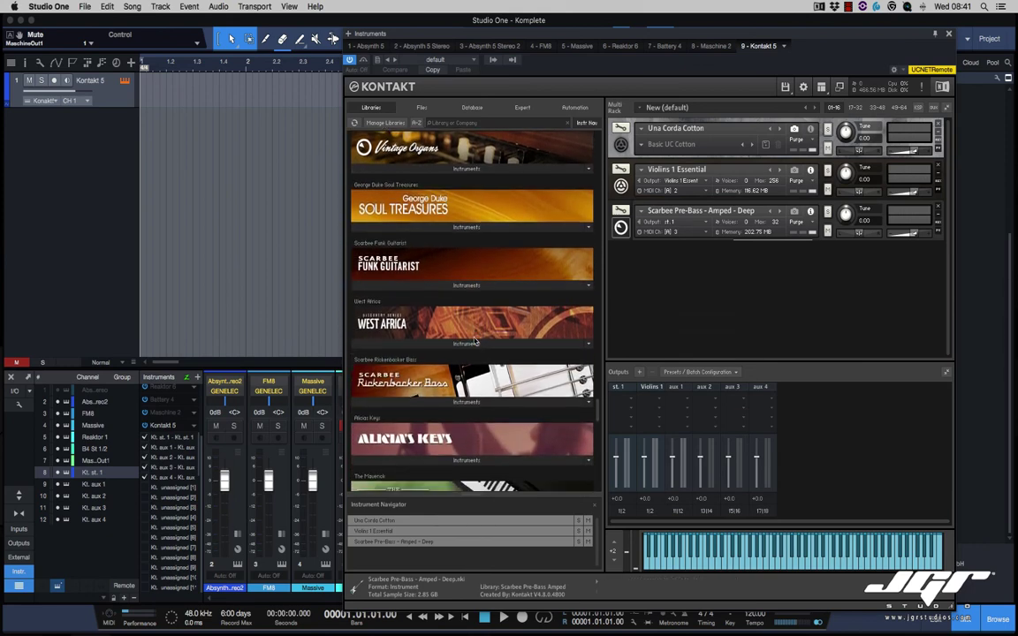
scroll(474, 342, down, 2)
click(467, 315)
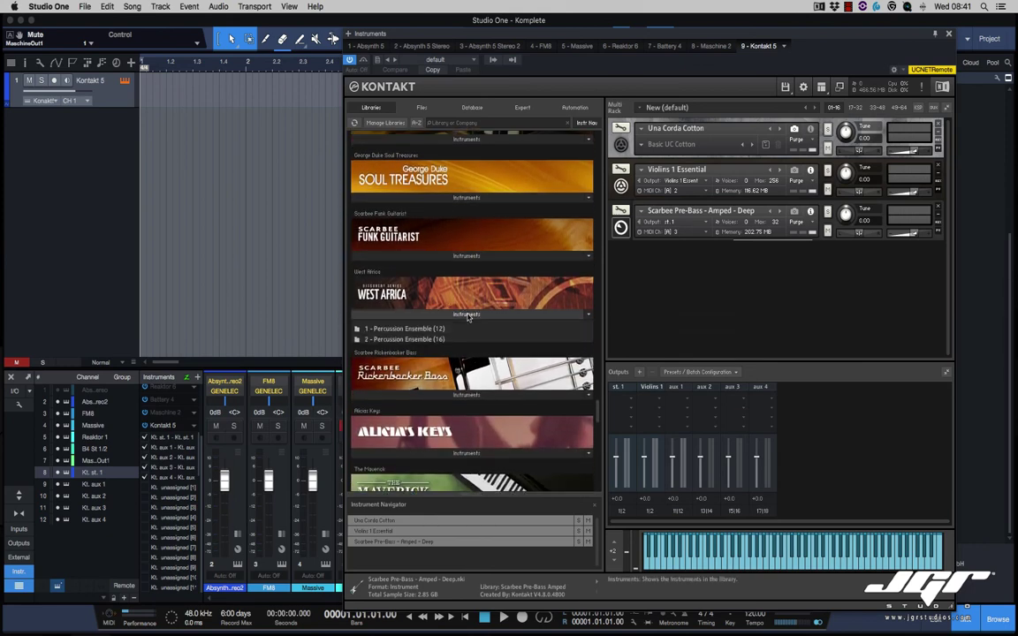
click(468, 315)
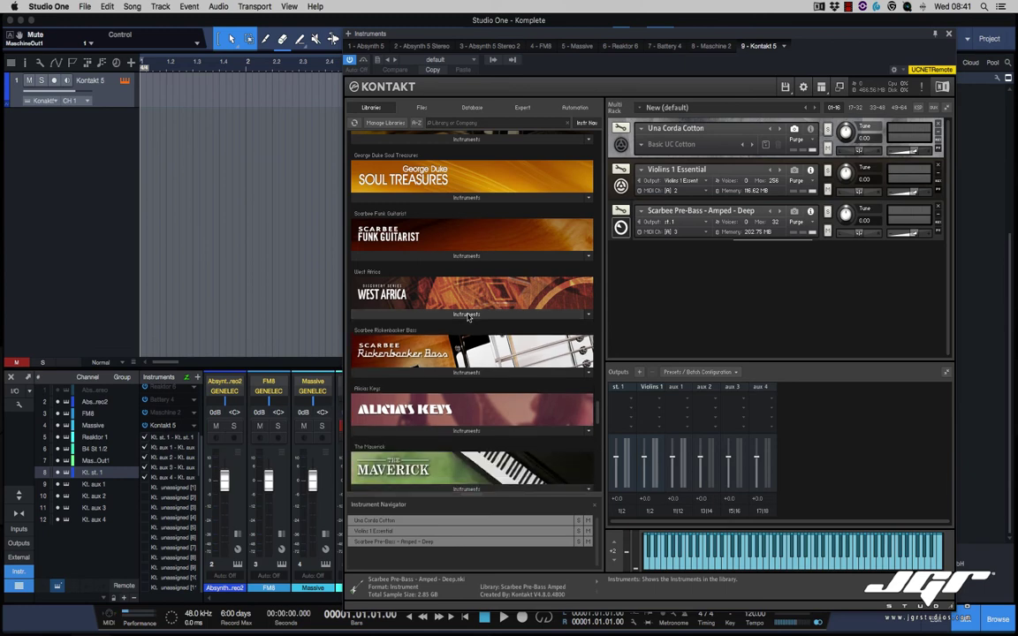
click(467, 315)
click(467, 316)
- Browse the piano libraries and view the instrument folders of Retro Machines Mk2
scroll(468, 315, down, 3)
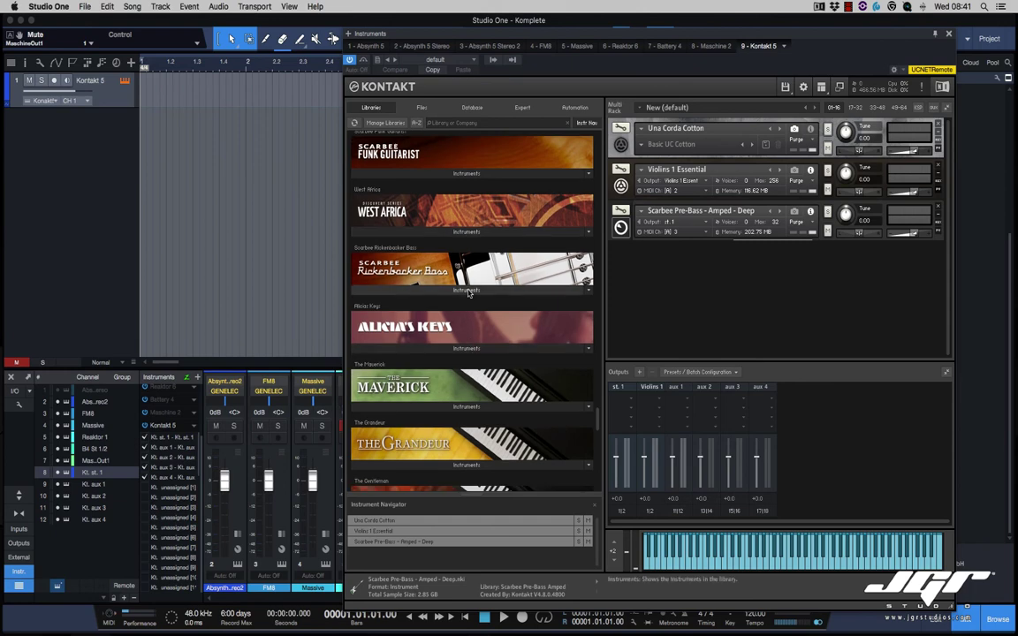
scroll(469, 294, down, 5)
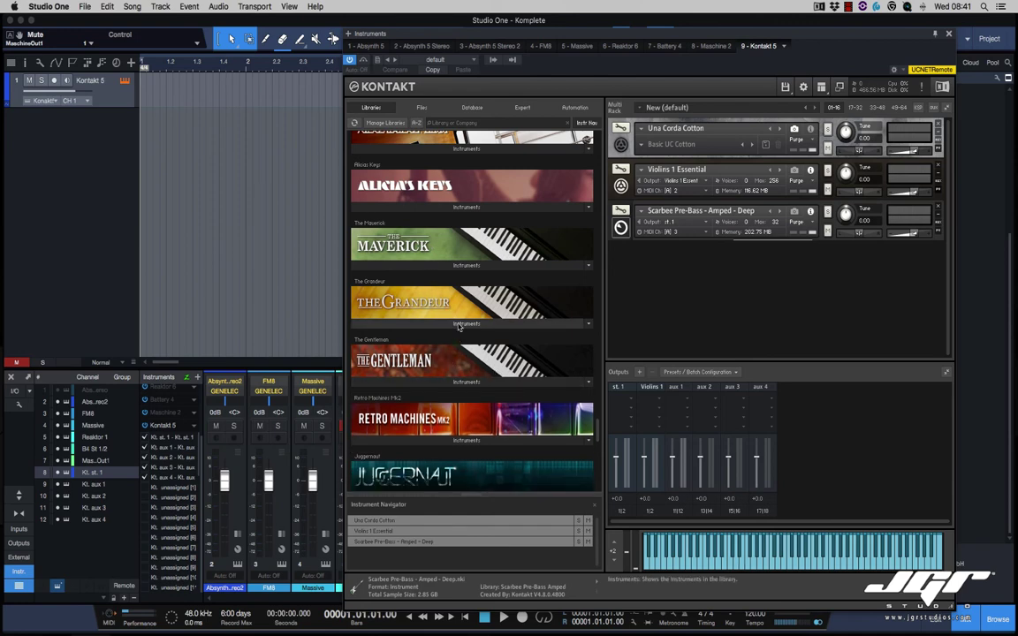
scroll(461, 330, down, 3)
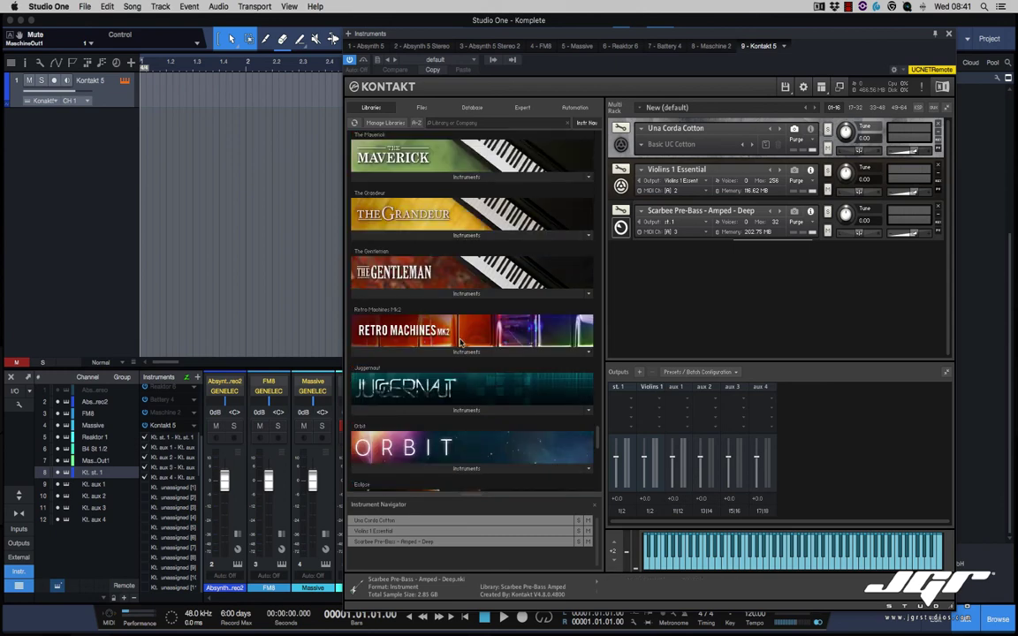
click(477, 351)
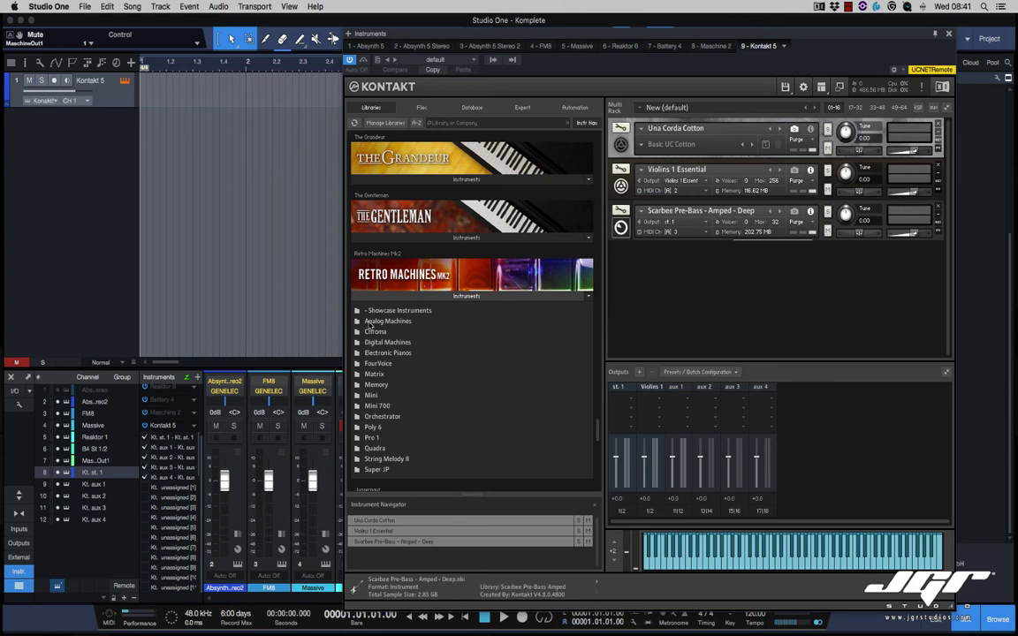
scroll(389, 334, down, 2)
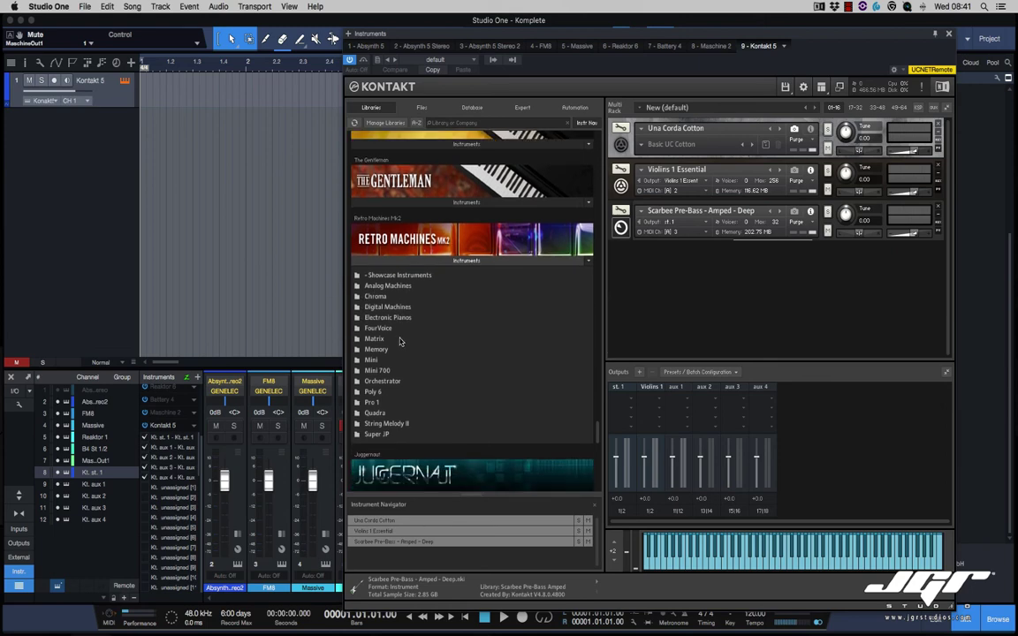
scroll(399, 341, down, 1)
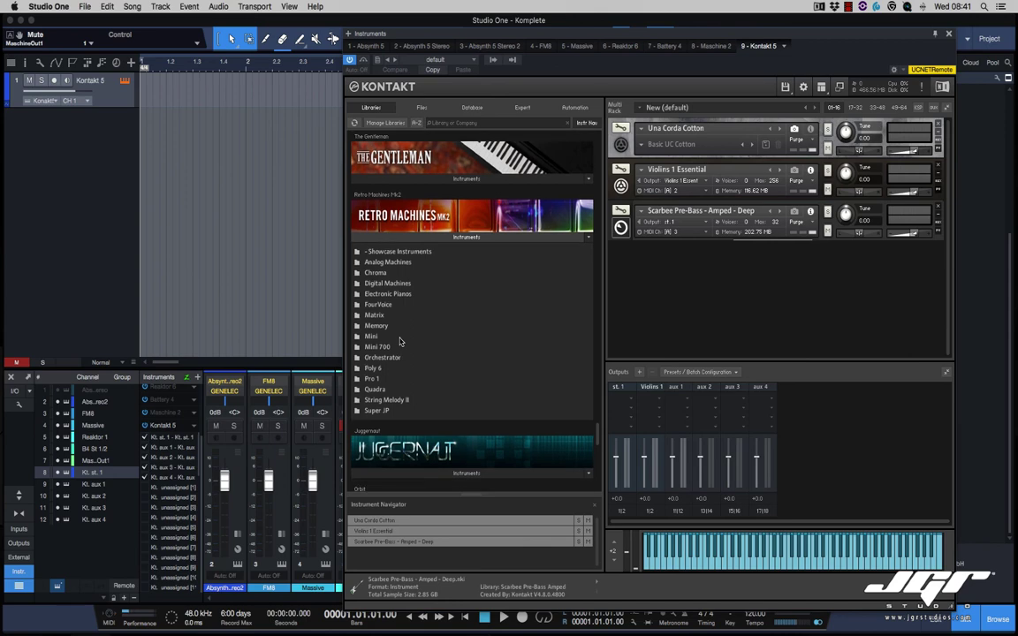
- Browse the remaining libraries to the end of the list and view the contents of Session Guitarist - Strummed Acoustic
scroll(399, 341, down, 10)
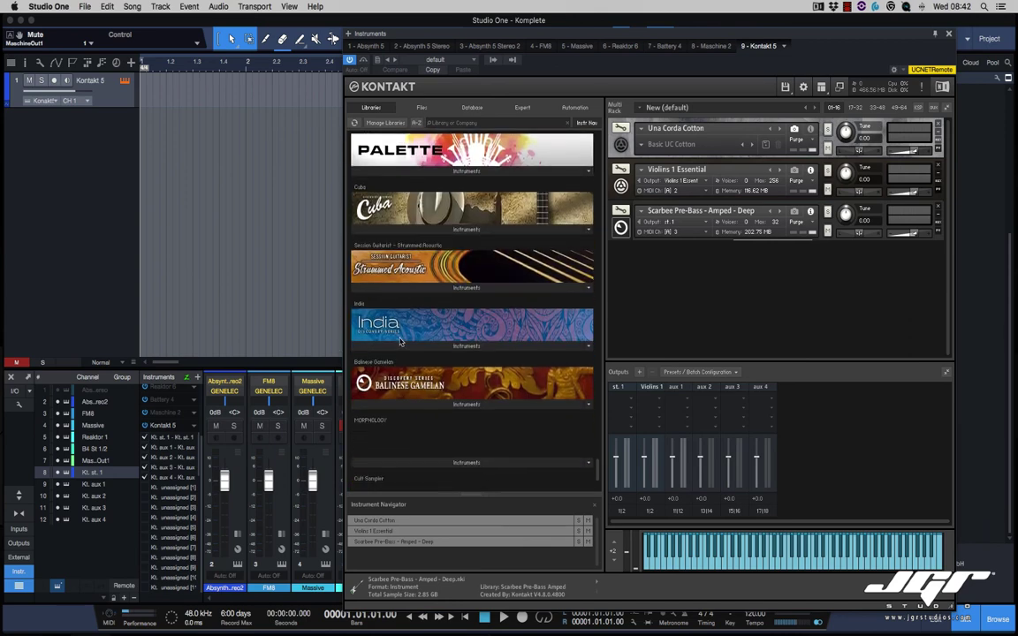
scroll(399, 341, down, 4)
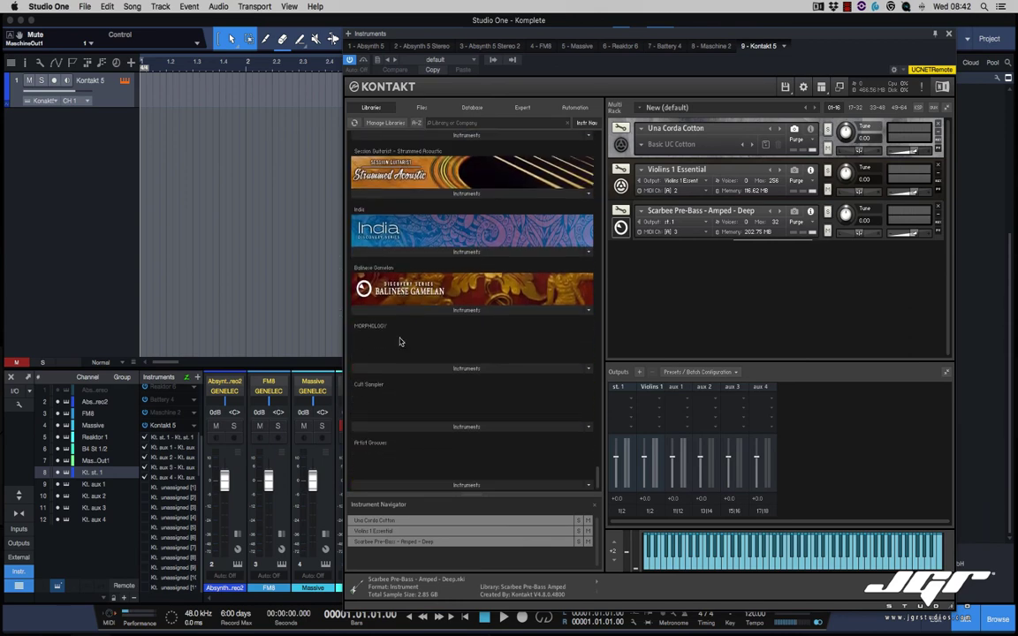
scroll(399, 341, up, 3)
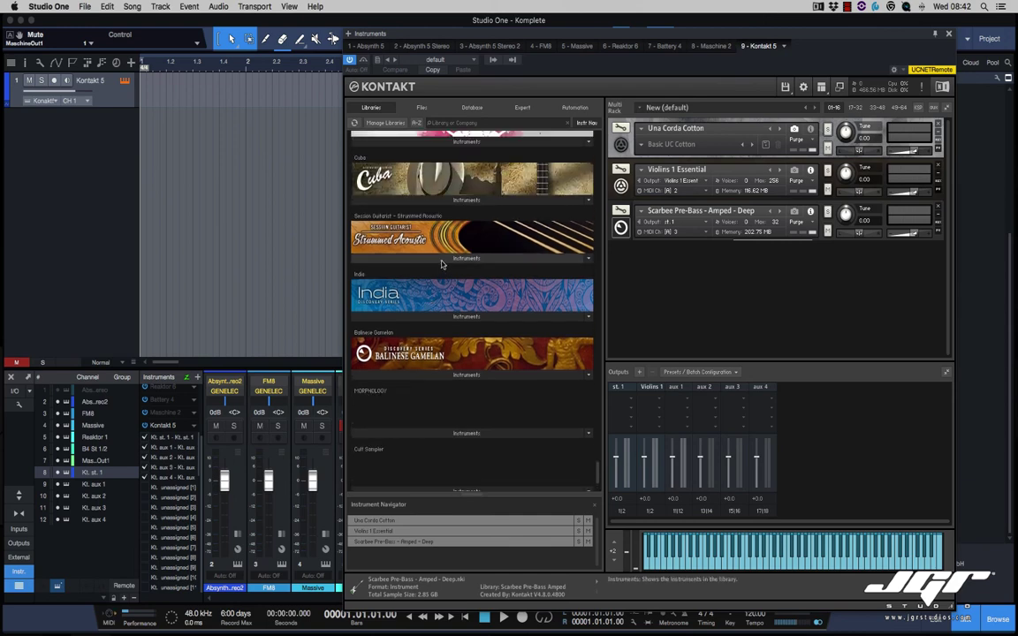
click(442, 261)
click(441, 259)
scroll(444, 264, up, 2)
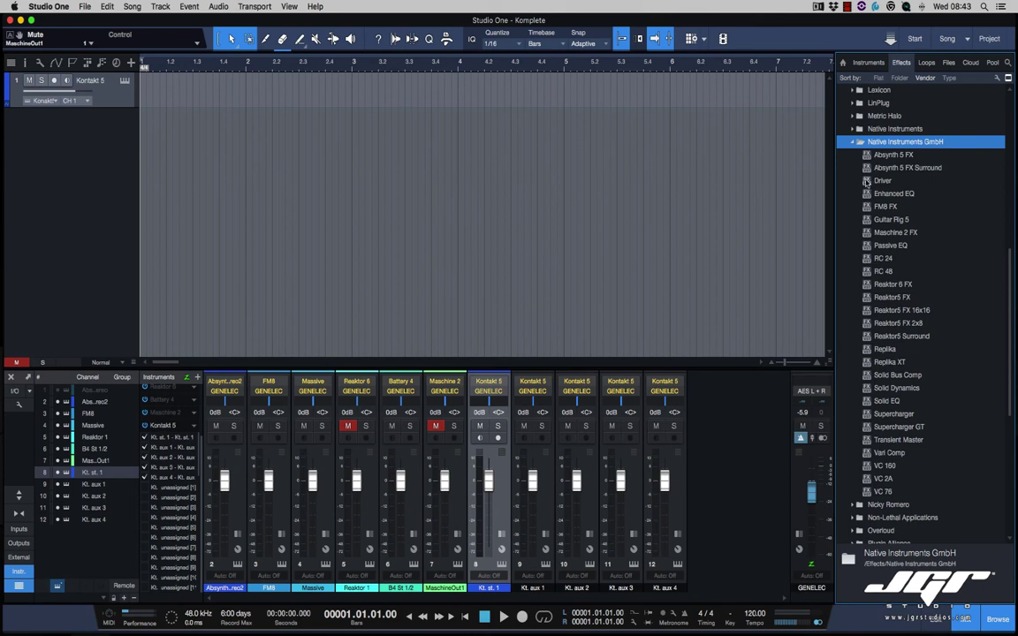
- Add the Native Instruments Driver and Enhanced EQ effects to the arrangement, each on a new audio track
click(867, 181)
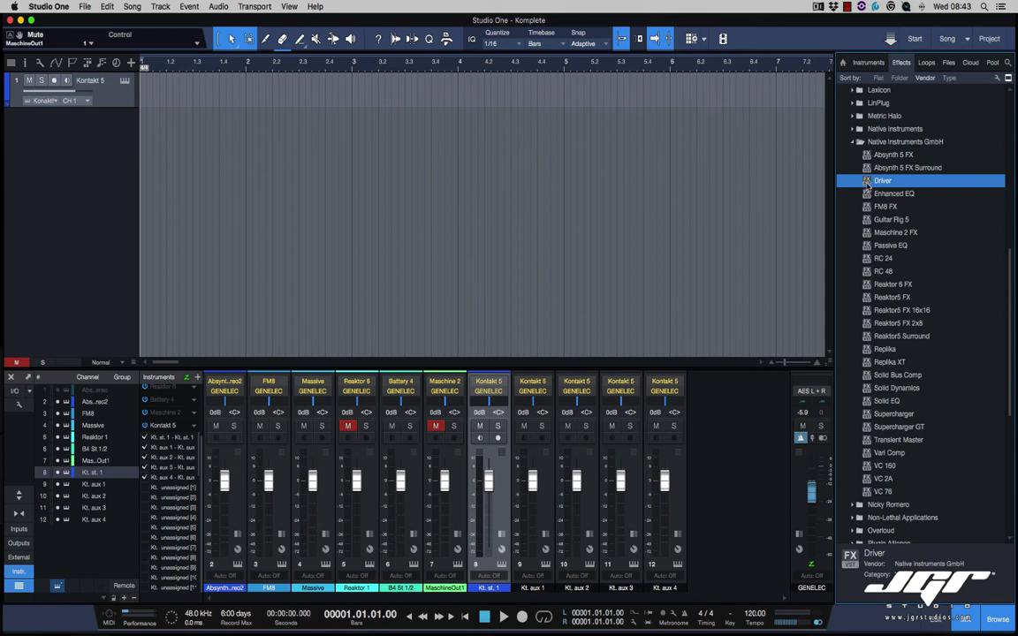
drag(867, 182, 760, 182)
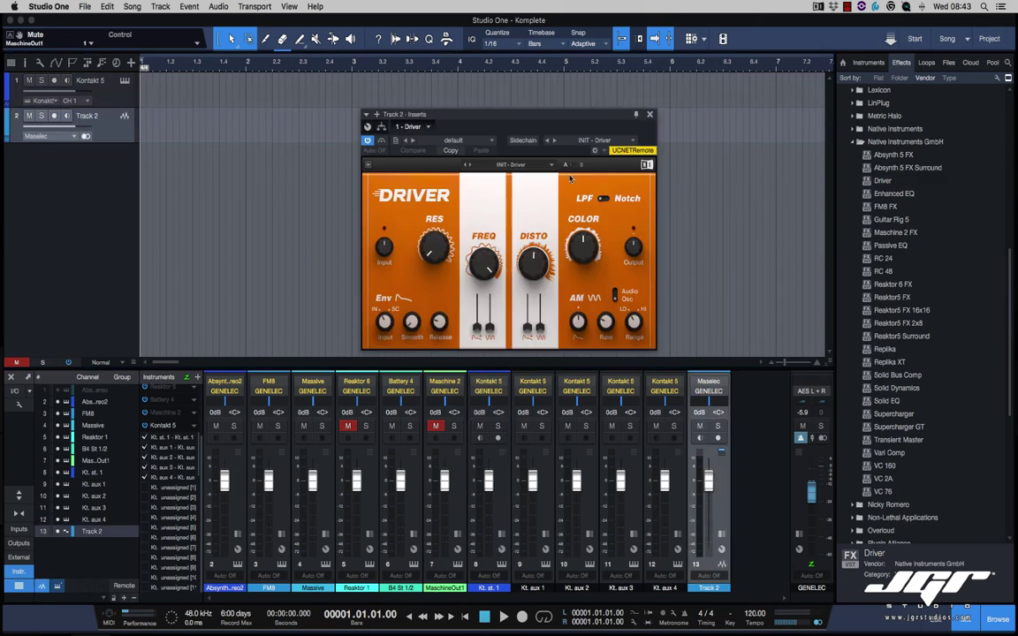
drag(867, 195, 669, 155)
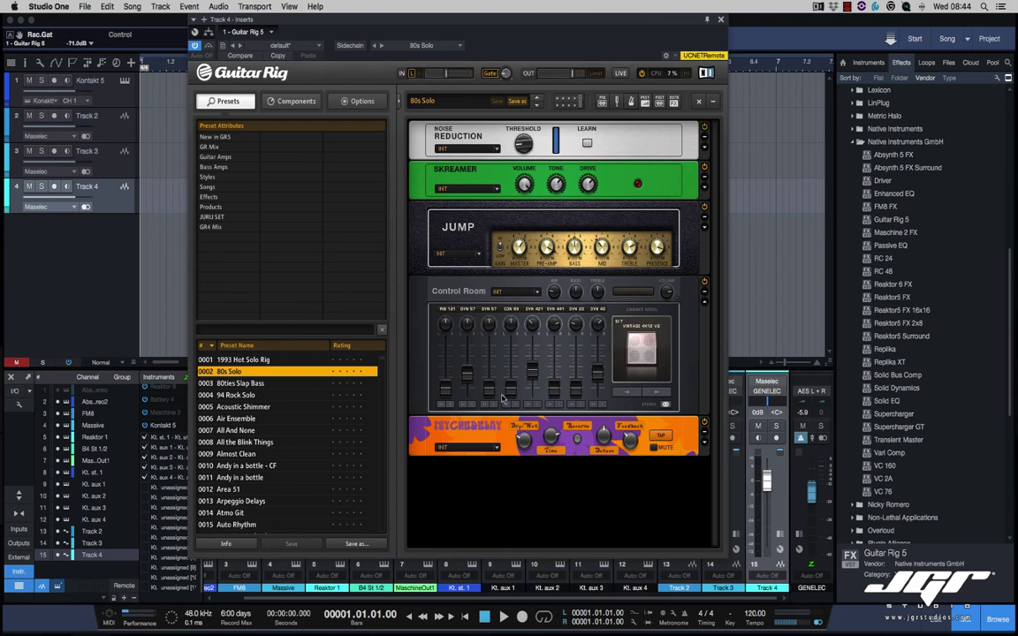
- Filter Guitar Rig 5's presets to the BOCELLI category of the custom user set and select the VIVO INTRO preset
click(216, 217)
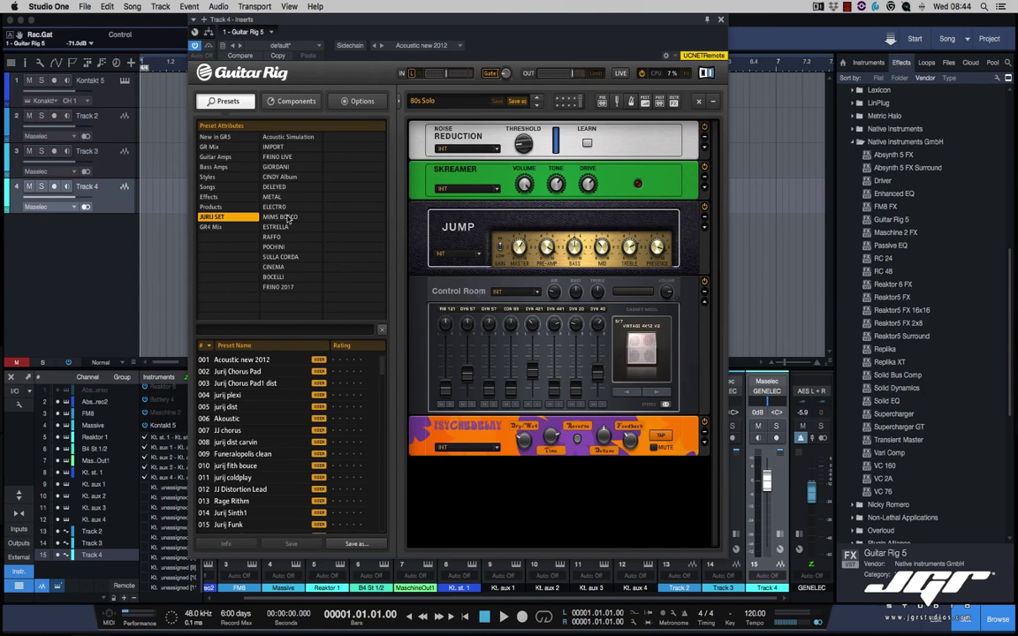
click(275, 276)
click(230, 359)
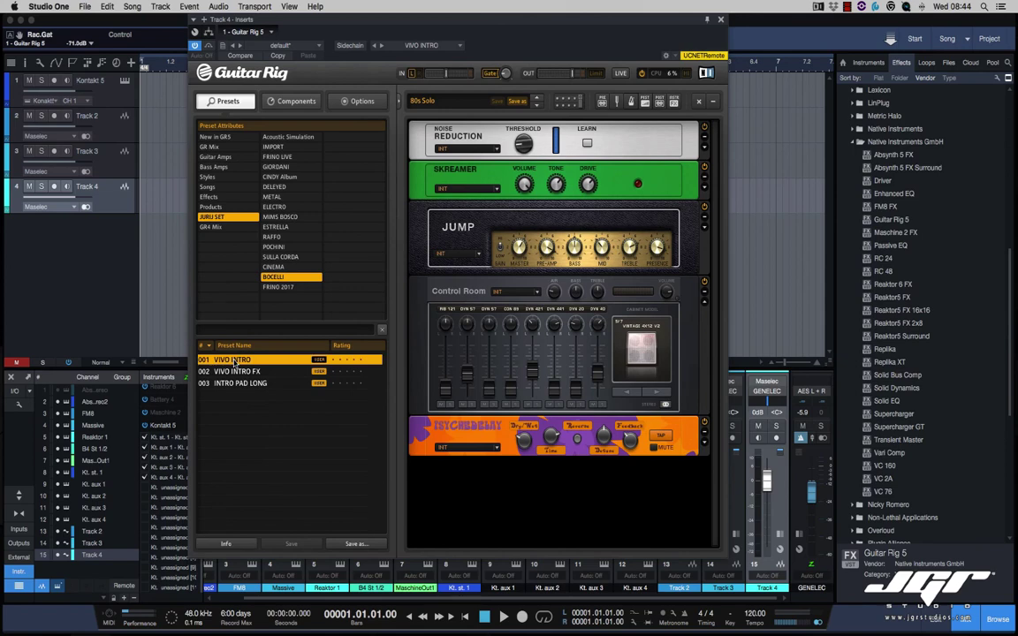
- Look through the VIVO INTRO preset's rack in Guitar Rig 5, and add the Passive EQ effect on a new audio track
mouse_move(712, 221)
mouse_down()
mouse_move(719, 392)
mouse_move(722, 206)
mouse_up()
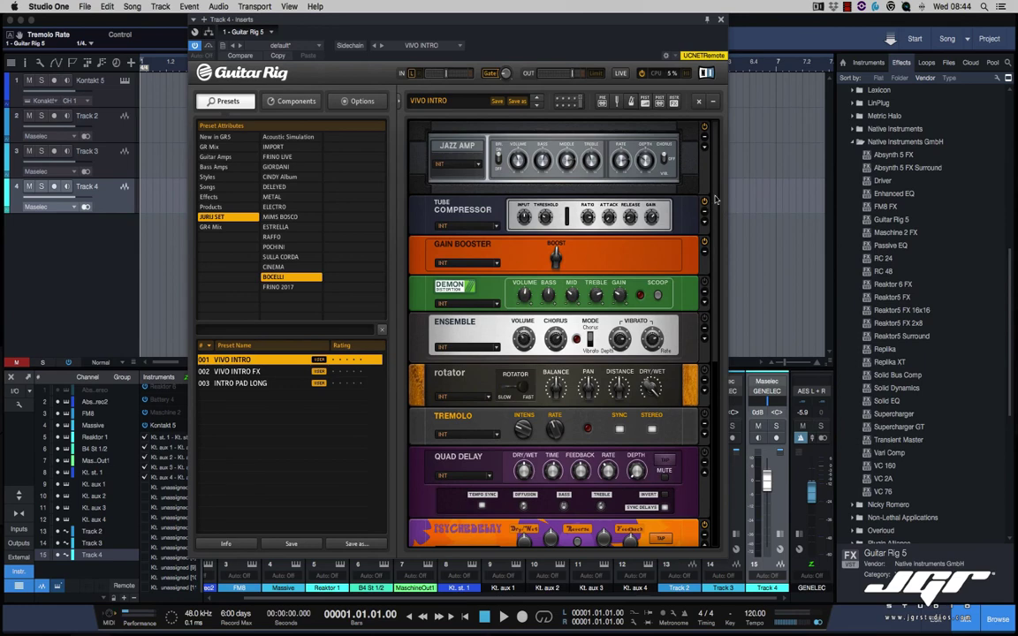
mouse_move(715, 200)
mouse_down()
mouse_move(718, 278)
mouse_move(716, 190)
mouse_up()
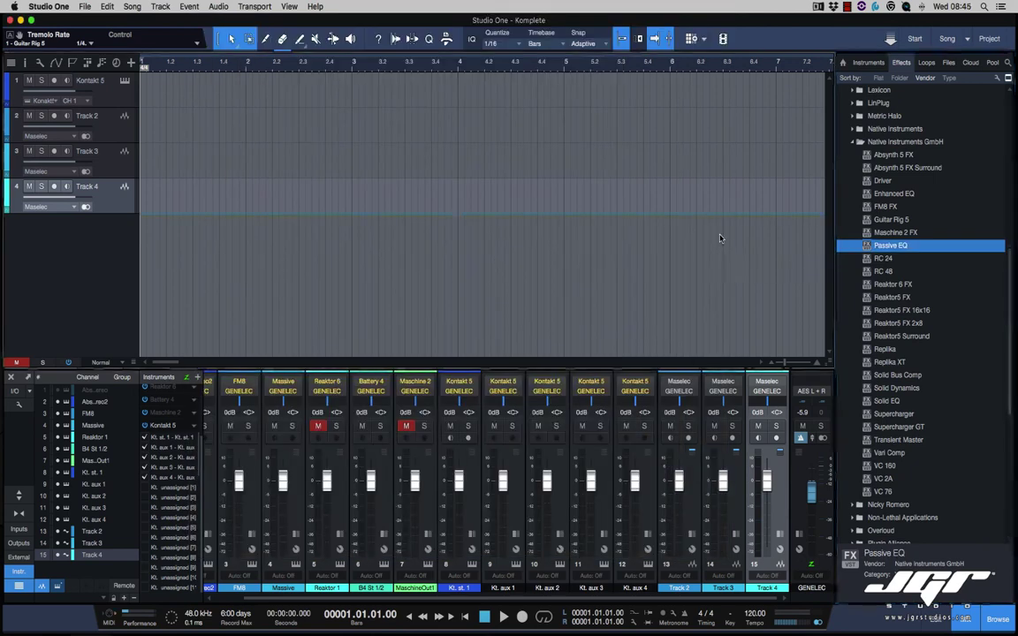
drag(720, 236, 712, 229)
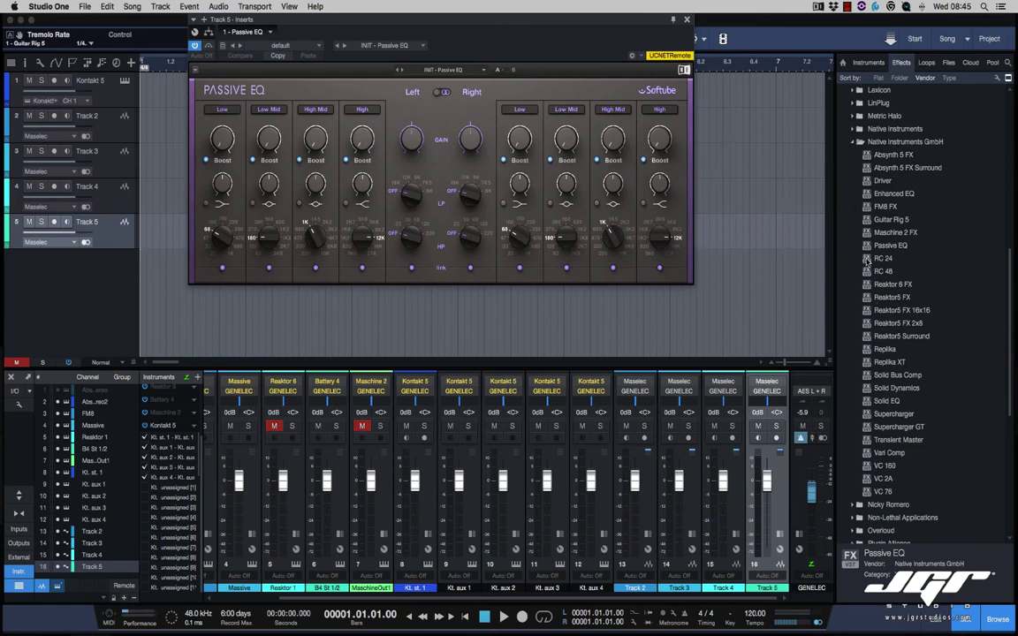
- Add RC 24 on a new audio track, RC 48 and Replika to that same track, and Replika XT to Track 5
drag(869, 259, 793, 262)
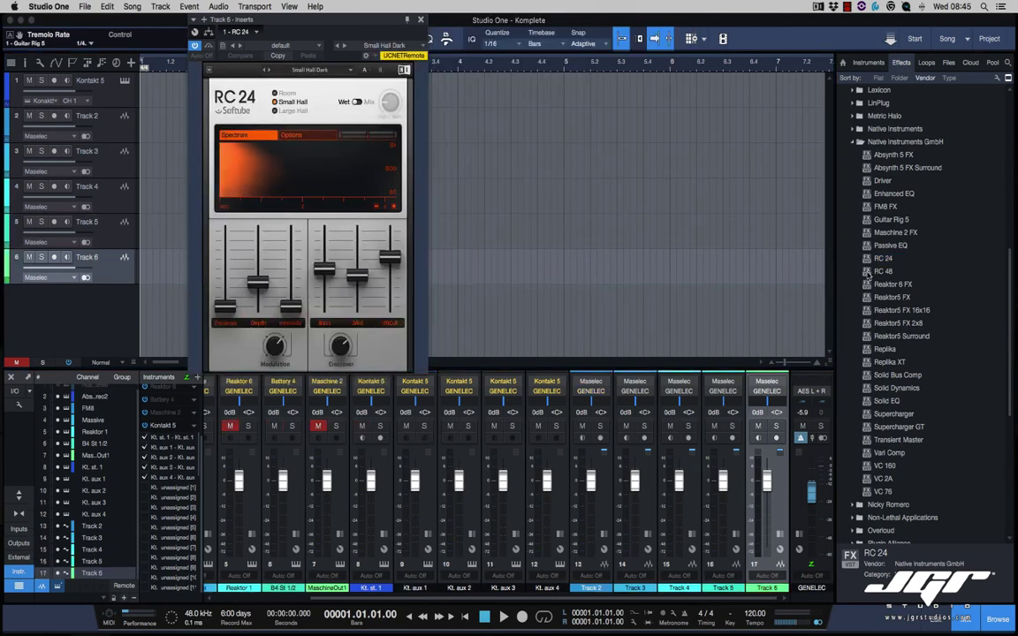
drag(868, 275, 726, 262)
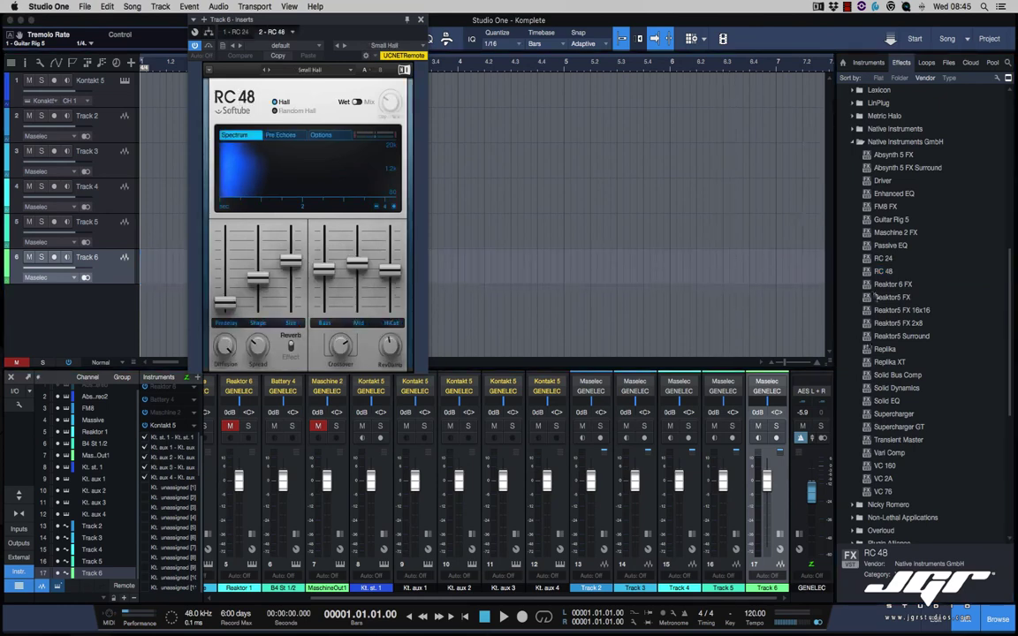
drag(884, 349, 737, 277)
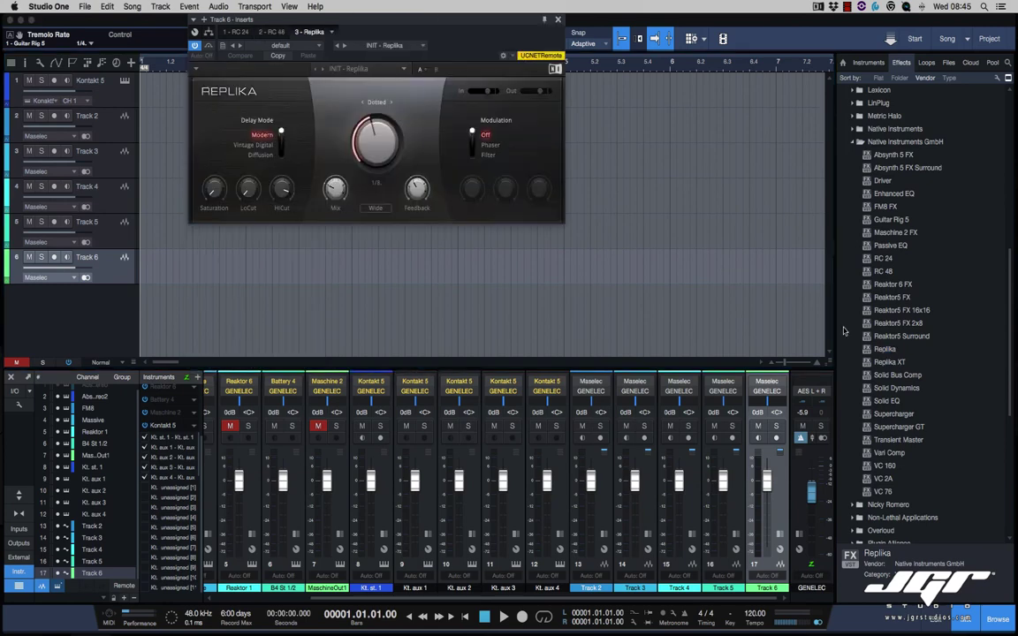
drag(890, 362, 671, 247)
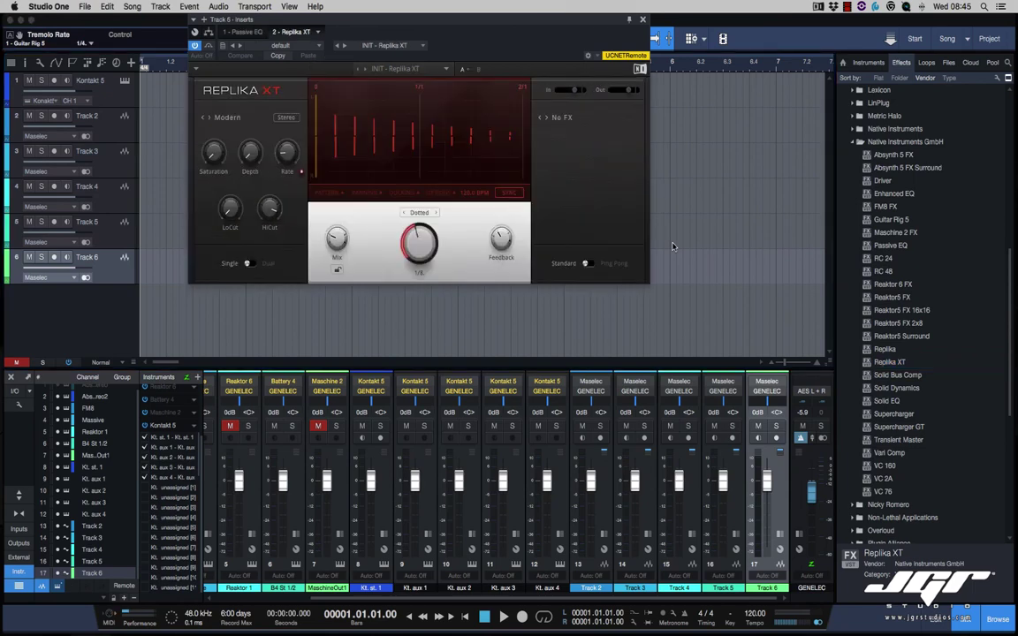
- Add Solid Bus Comp on a new audio track, Solid Dynamics to that same track, and Solid EQ to Track 6
drag(896, 375, 724, 306)
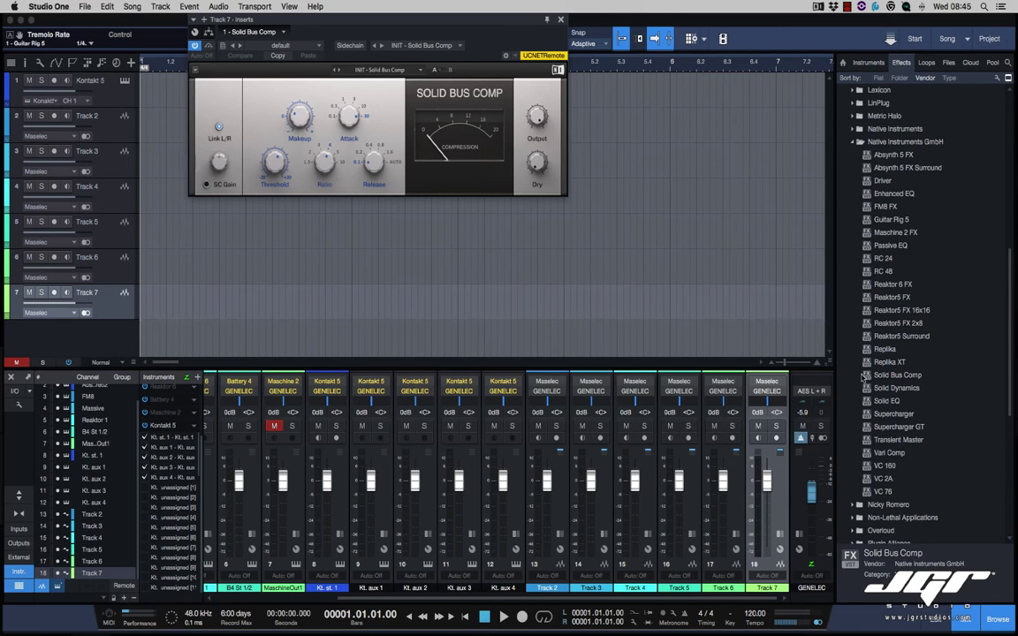
drag(885, 389, 710, 298)
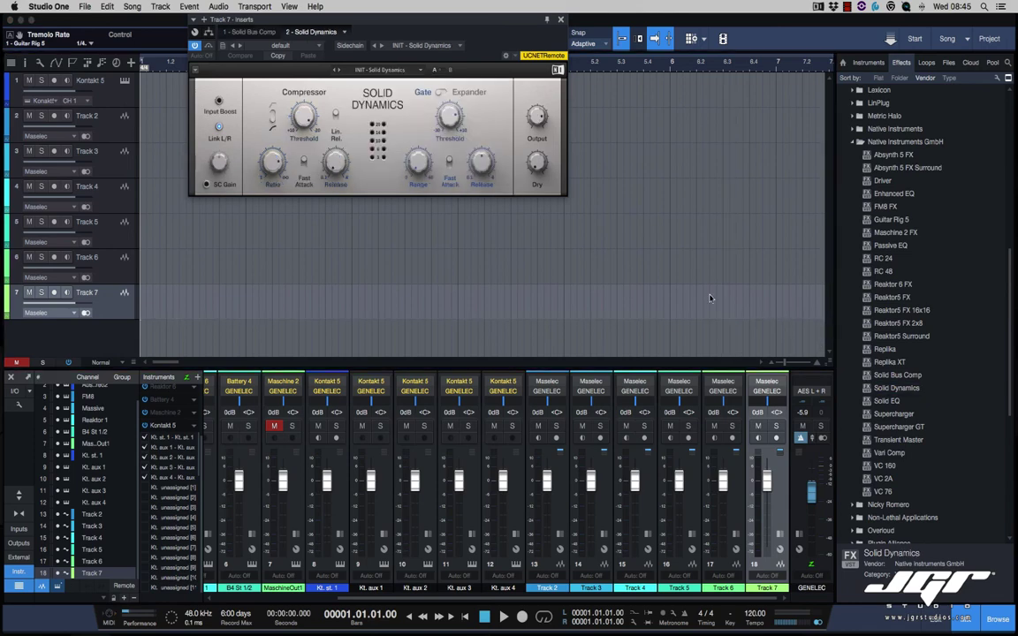
drag(886, 401, 715, 265)
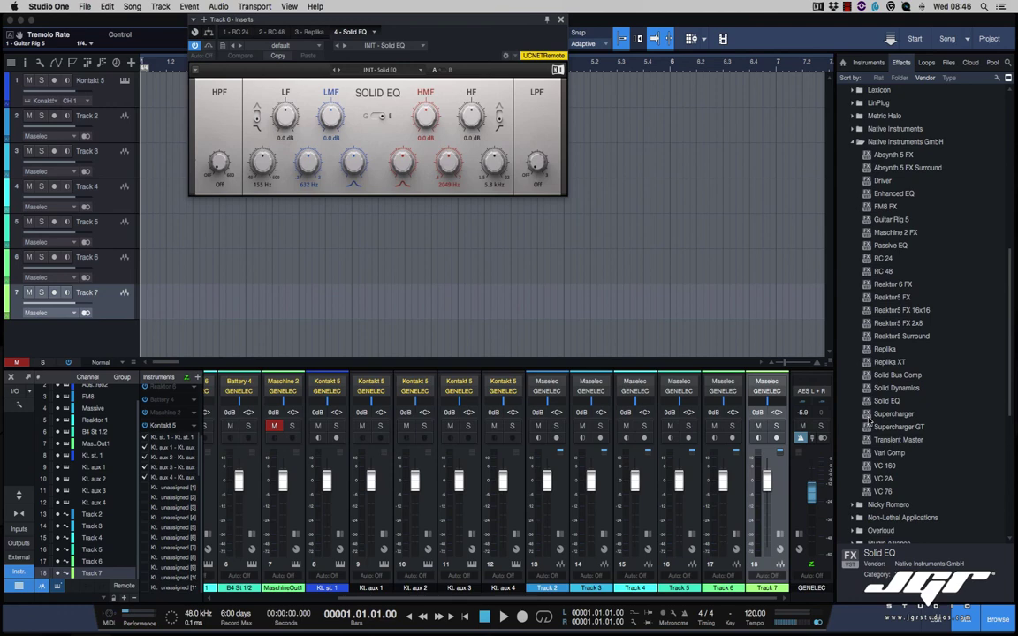
- Add Supercharger, Supercharger GT, Transient Master and Vari Comp to Track 7, with the plug-in window moved to the middle of the arrangement
drag(871, 421, 652, 282)
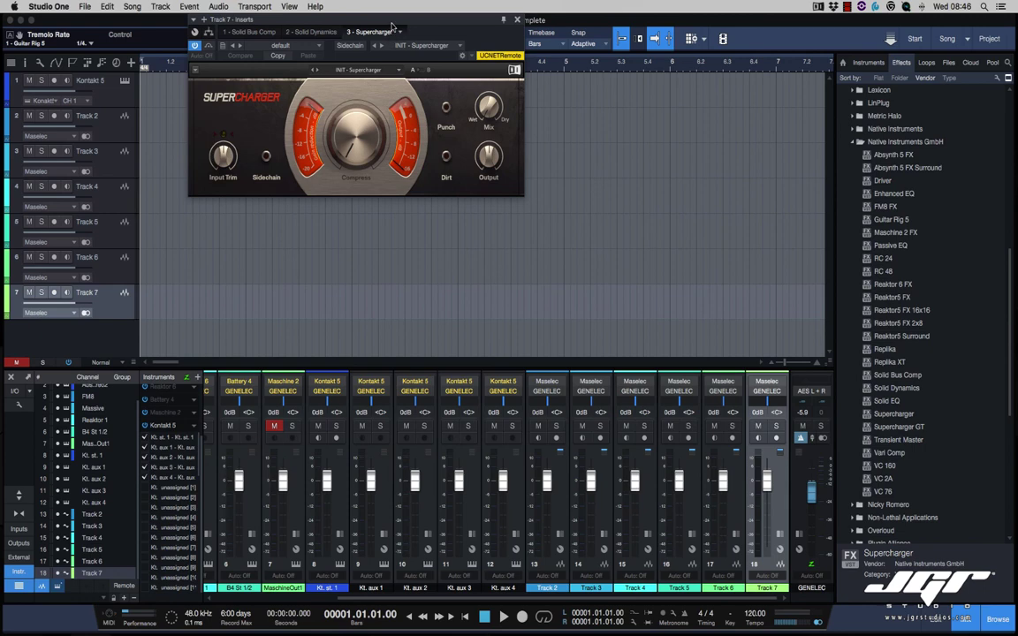
drag(392, 24, 528, 129)
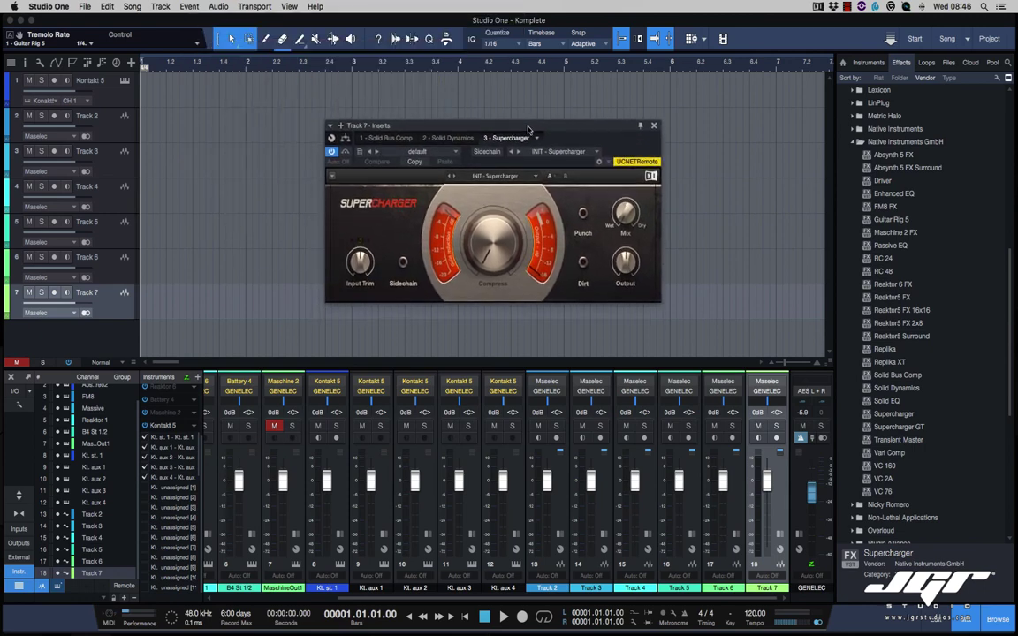
drag(898, 426, 718, 292)
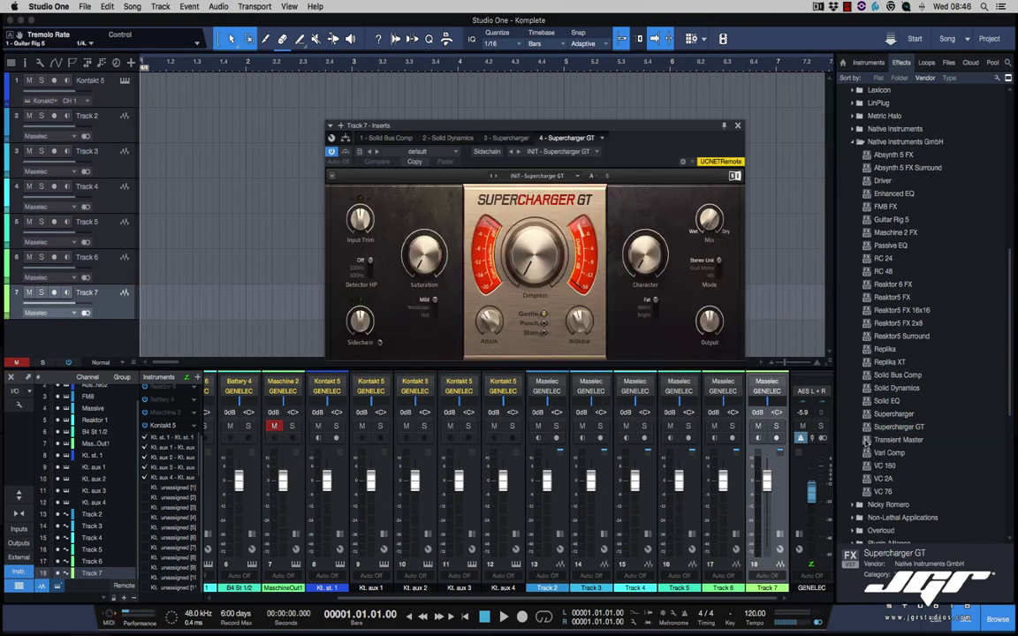
drag(898, 439, 771, 321)
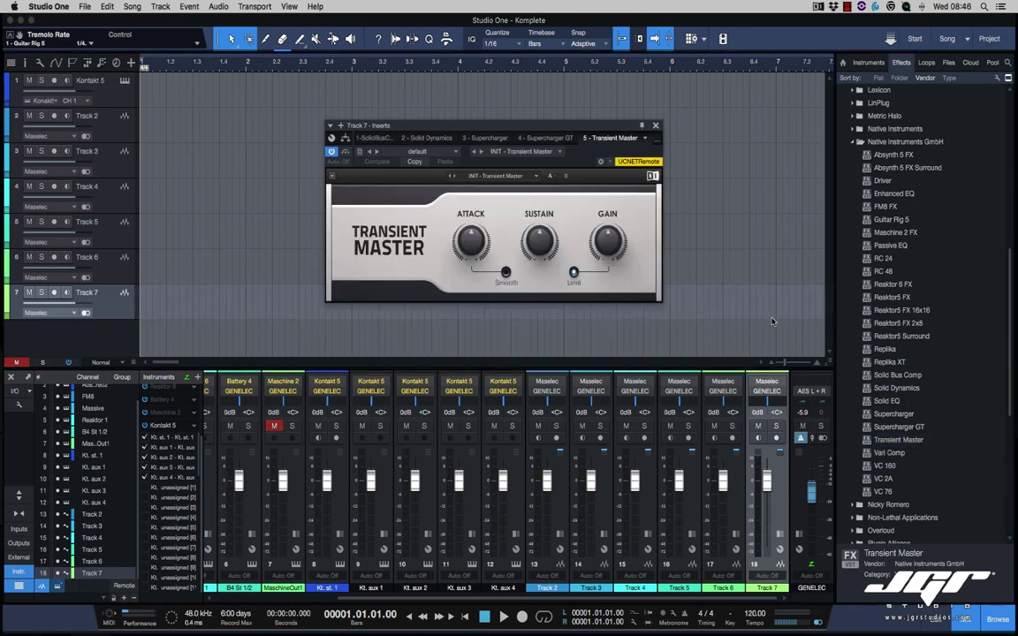
drag(888, 452, 650, 278)
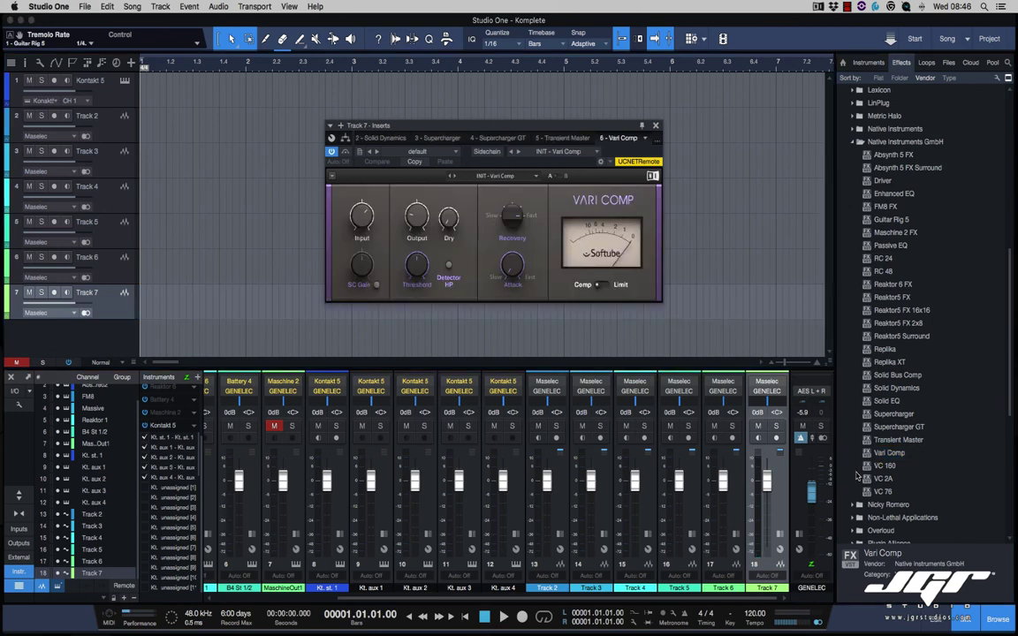
- Add the VC 160, VC 2A and VC 76 compressors to Track 7 and close the plug-in window
drag(884, 465, 698, 299)
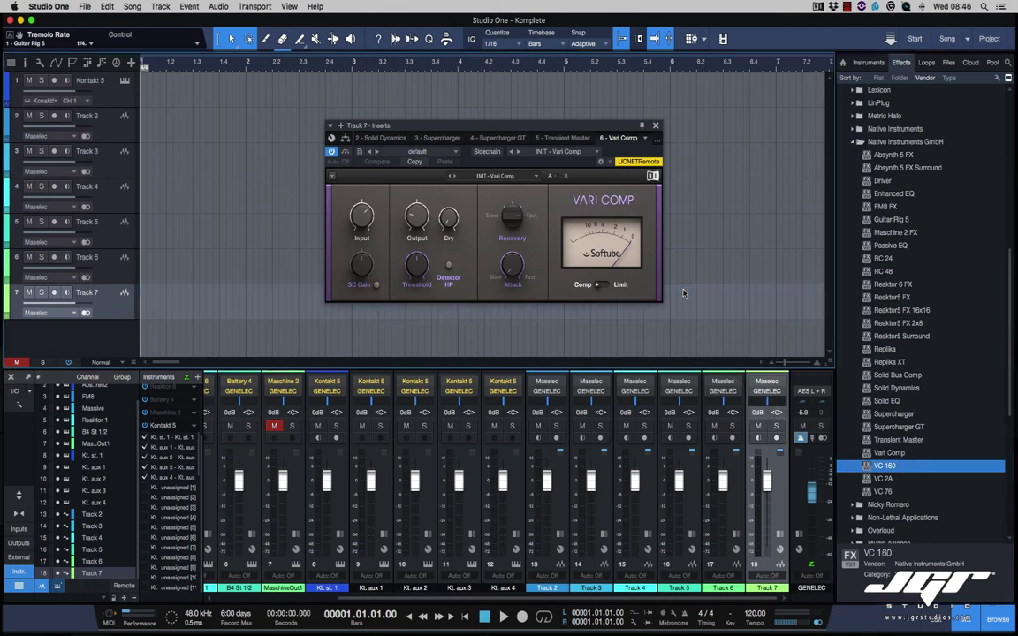
drag(883, 478, 727, 294)
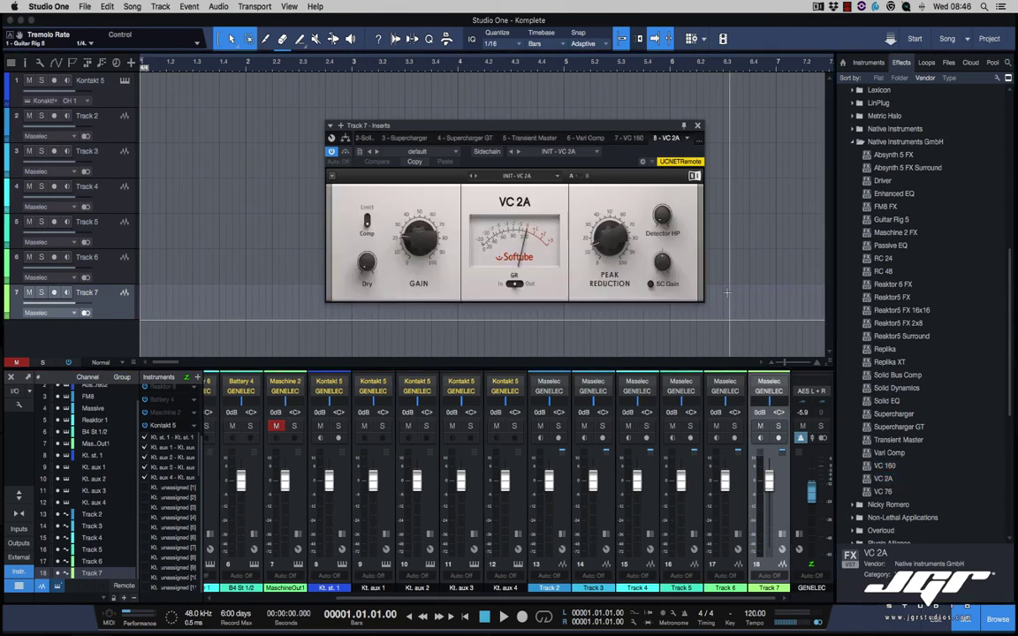
drag(883, 492, 744, 308)
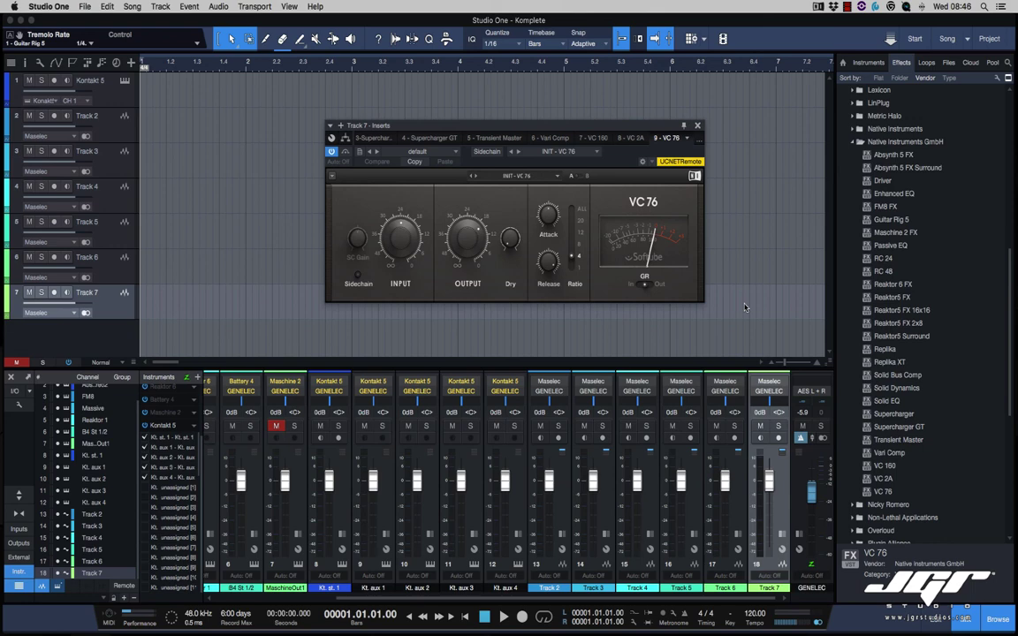
scroll(911, 285, down, 2)
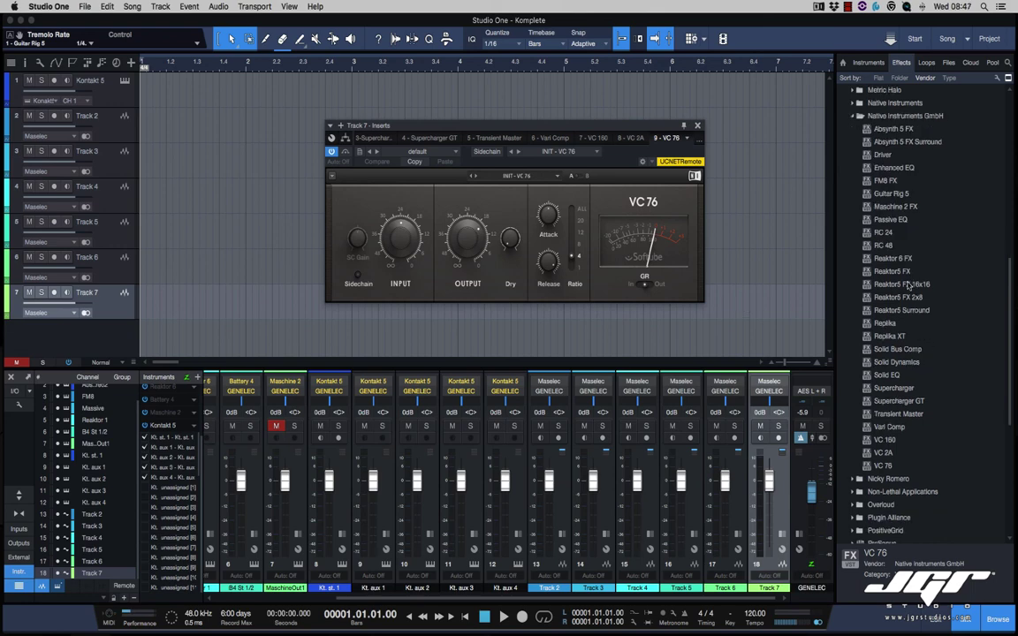
click(697, 126)
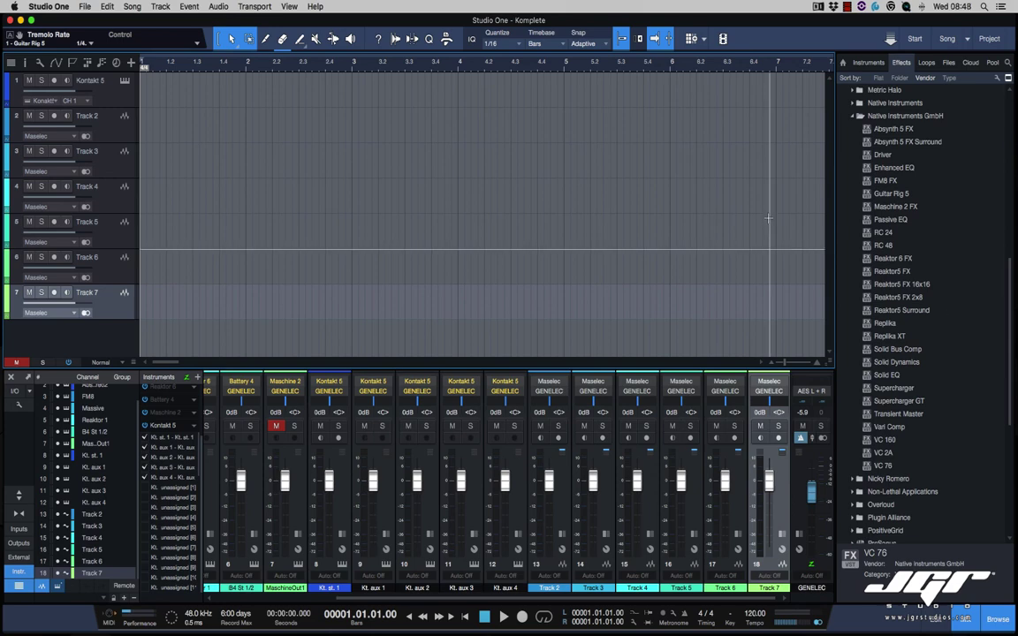
- Hide the effects browser and switch to TextEdit
scroll(925, 250, up, 8)
scroll(925, 250, down, 15)
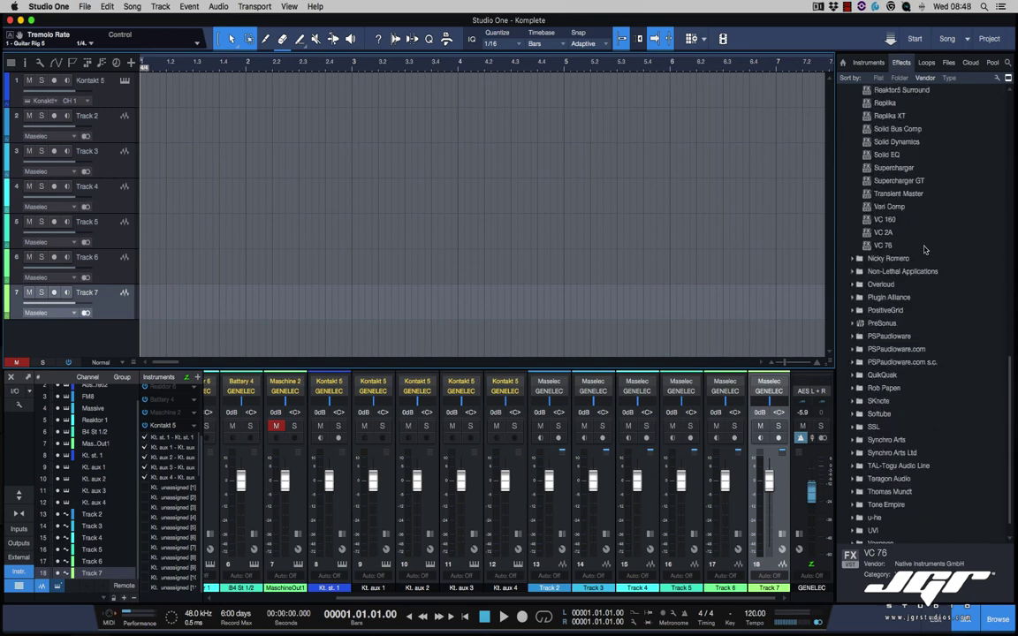
scroll(925, 250, up, 20)
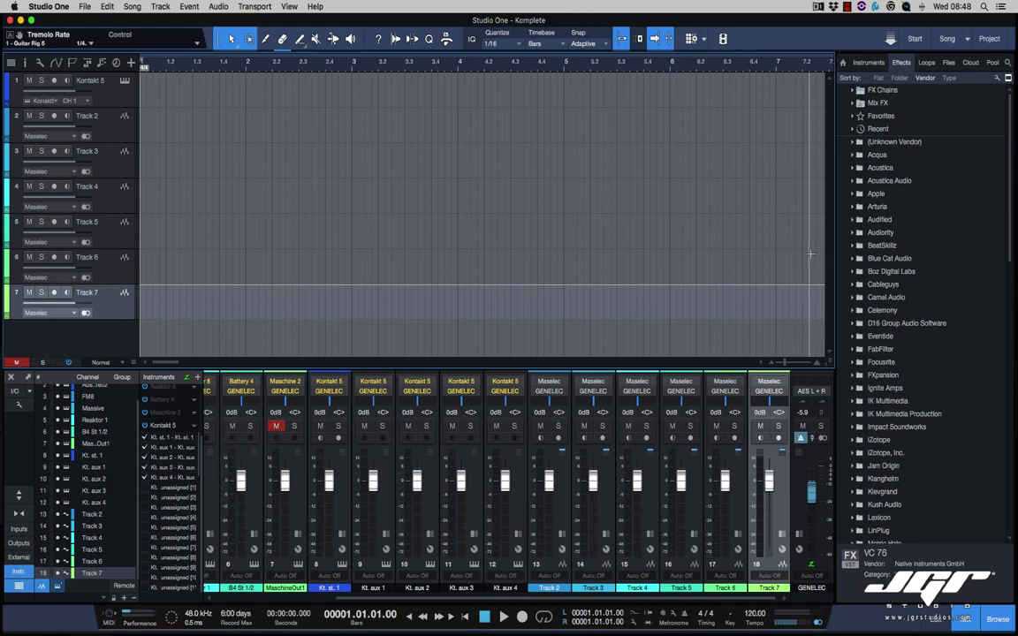
key(F5)
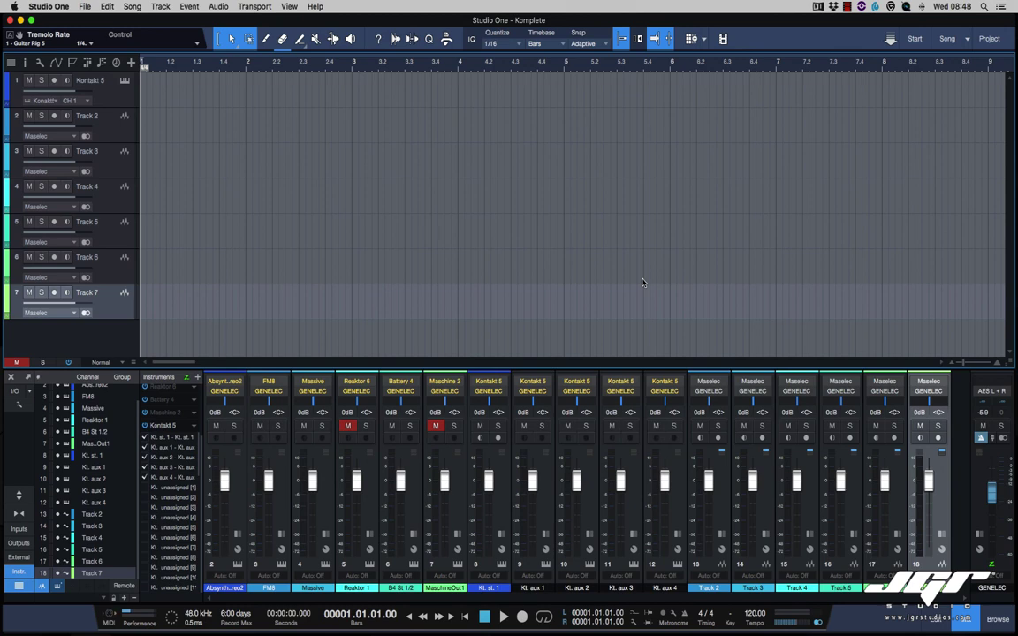
key(super+Tab)
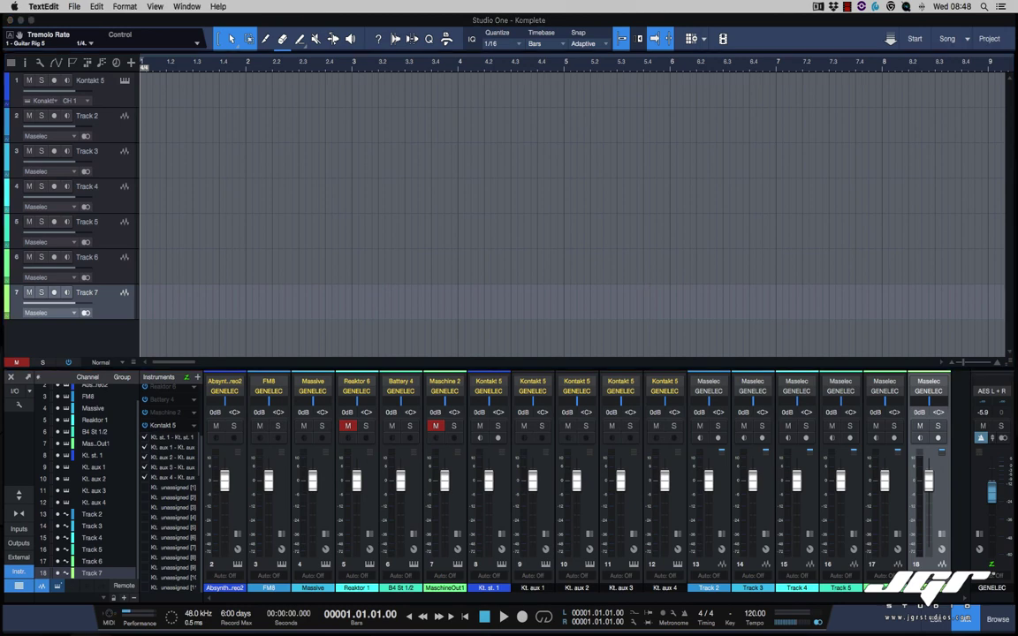